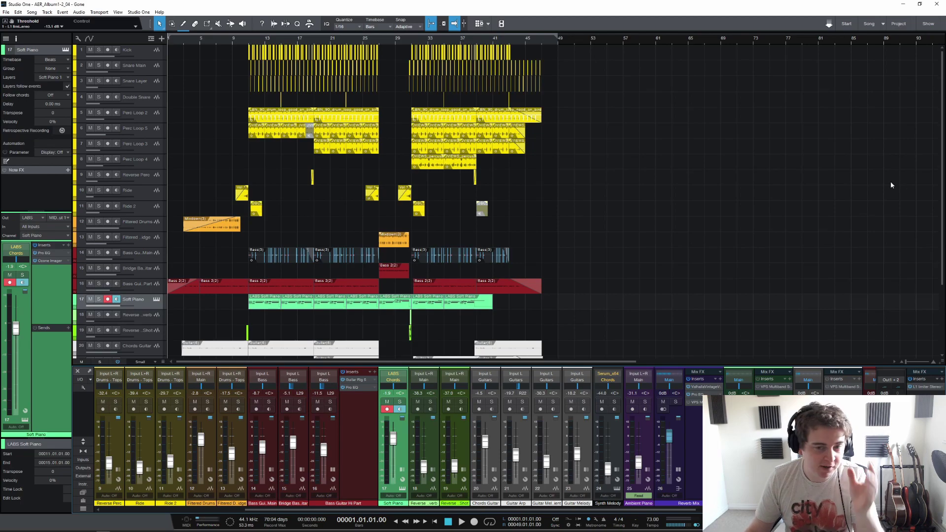
Step: Hide the mixer console, solo the Ambient Piano track and play it from bar 7
key(F3)
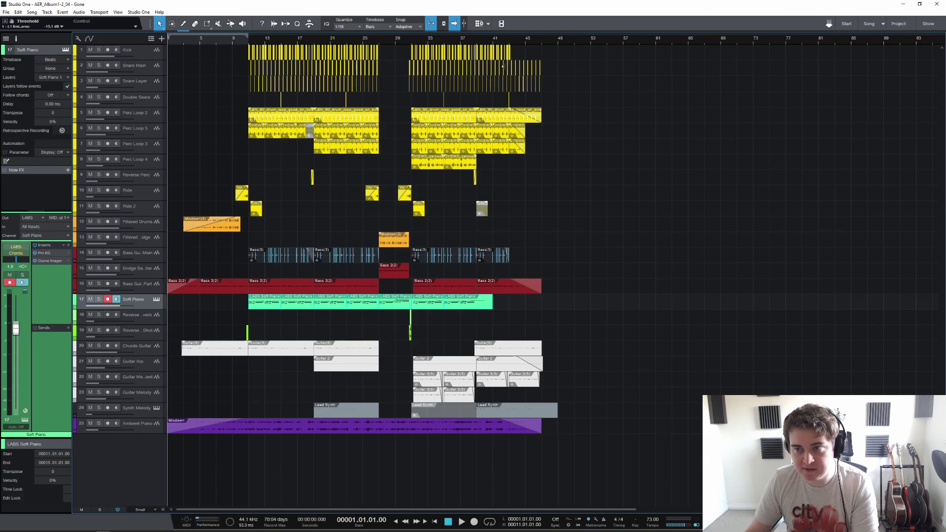
click(383, 433)
key(s)
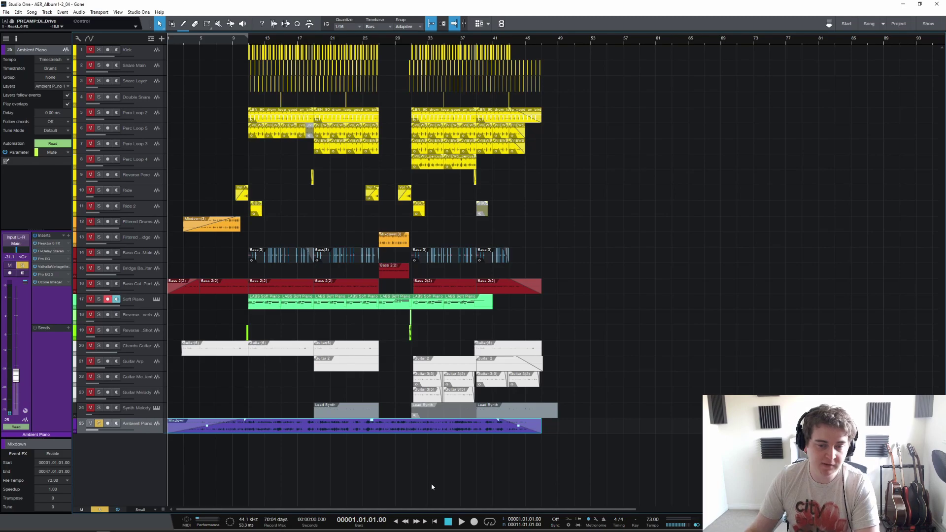
click(215, 42)
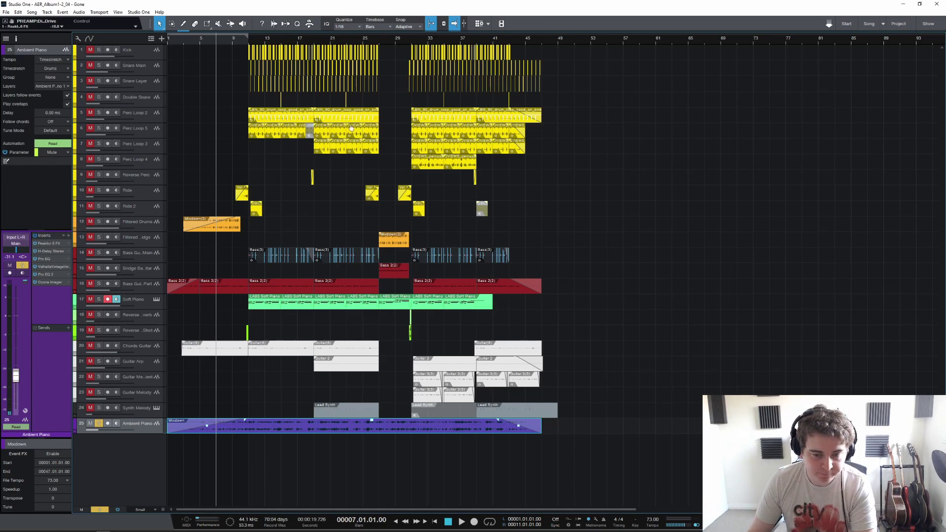
key(space)
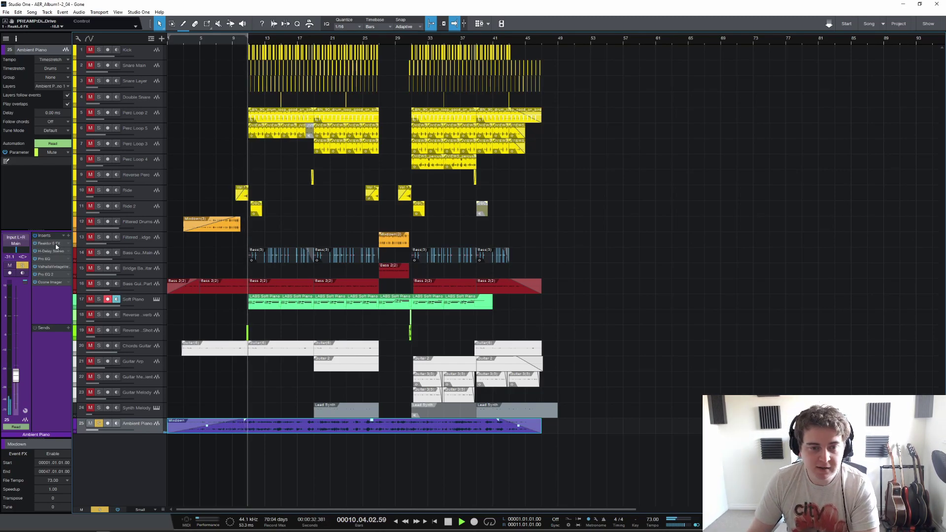
Step: Open the Ambient Piano track's Reaktor 6 FX insert, move its window higher over the arrangement and stop playback
click(55, 244)
drag(608, 146, 664, 96)
key(space)
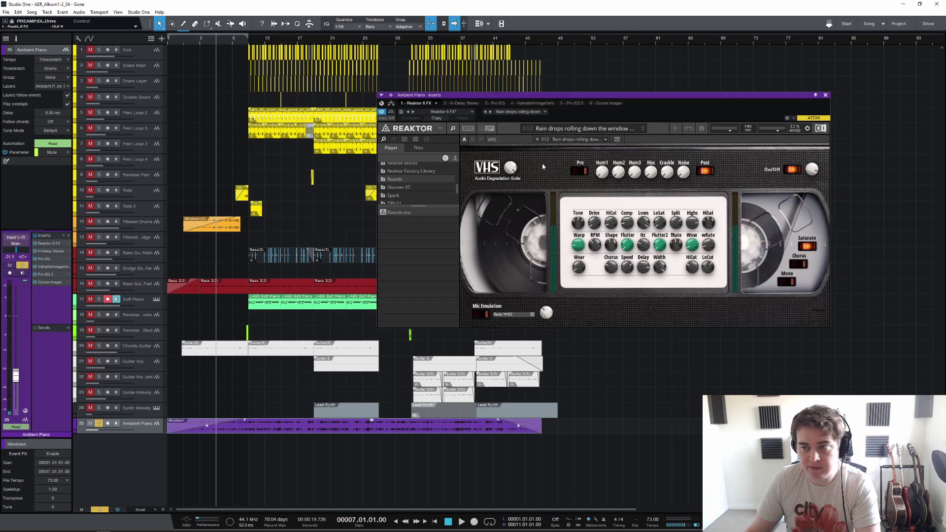
Step: Compare the Ambient Piano with Reaktor 6 FX bypassed and re-enabled, playing from bar 7 each time
click(35, 243)
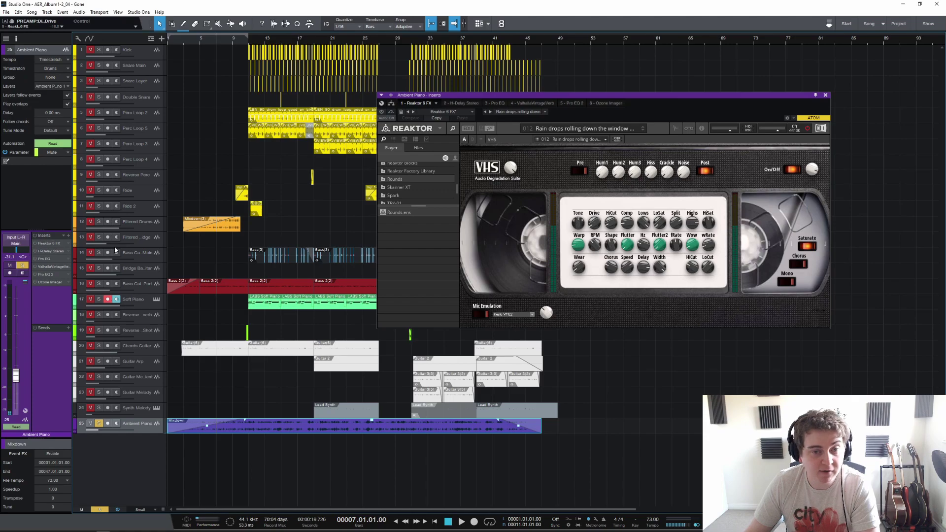
key(space)
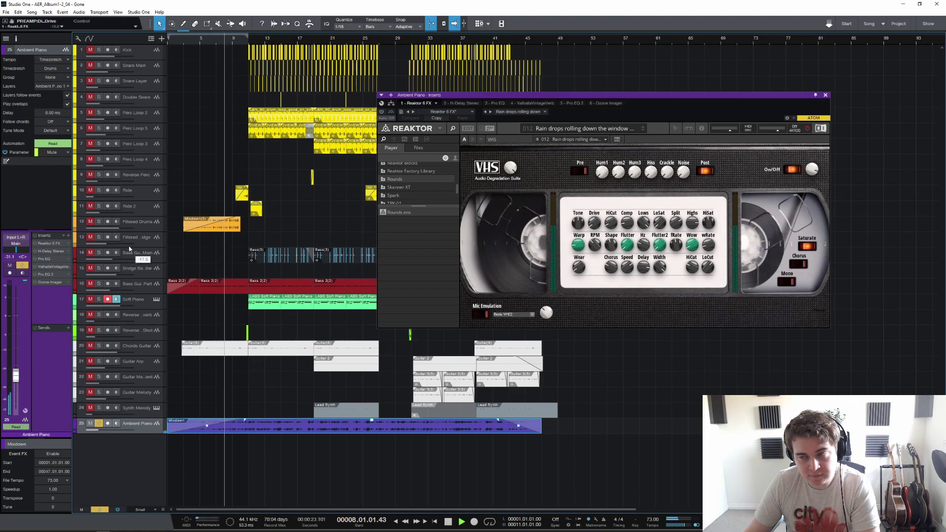
key(space)
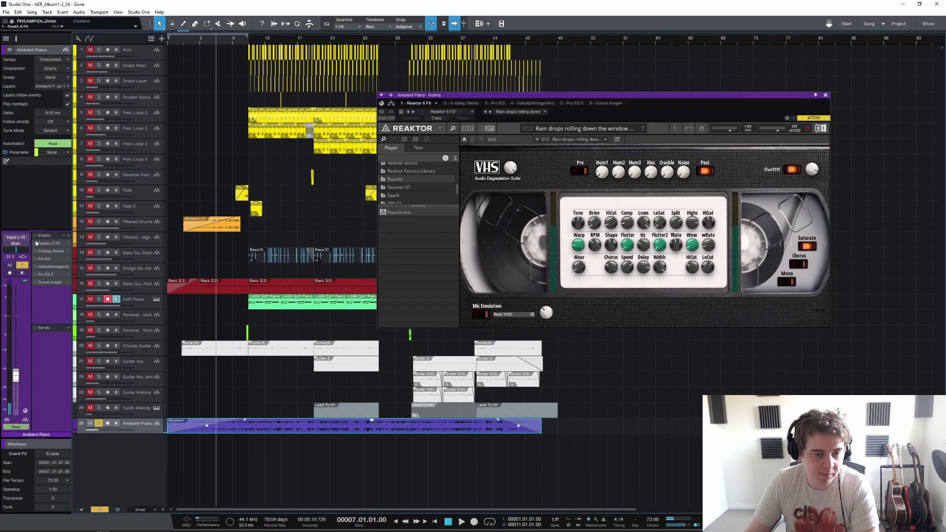
click(35, 244)
key(space)
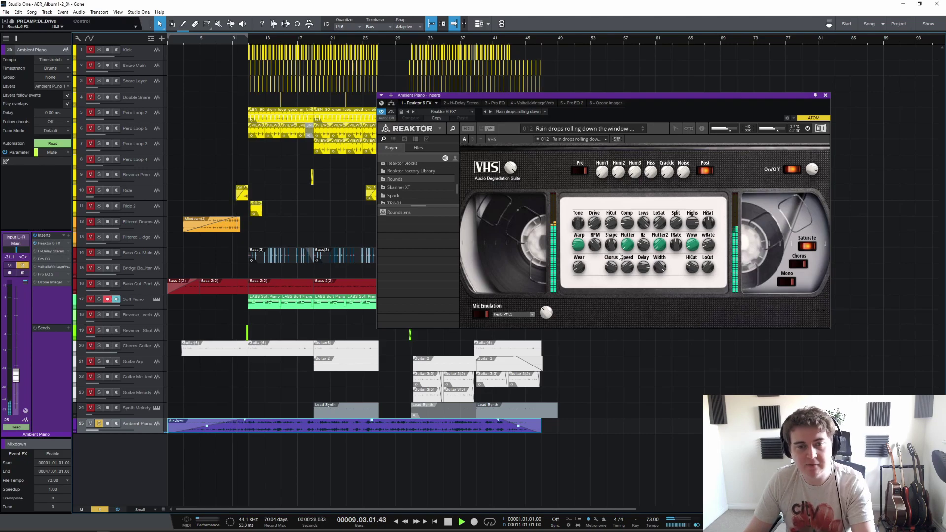
key(space)
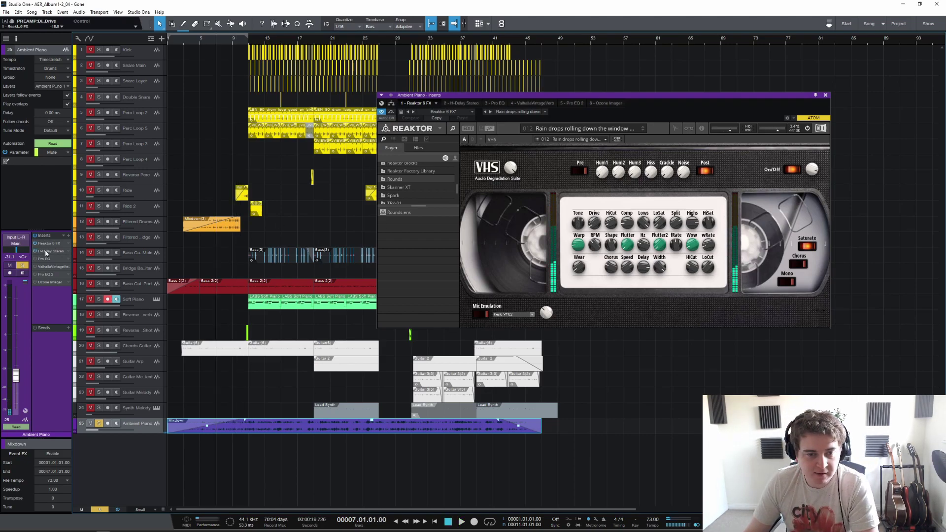
Step: Enable the H-Delay Stereo and first Pro EQ inserts on Ambient Piano, auditioning the track after each one
click(43, 251)
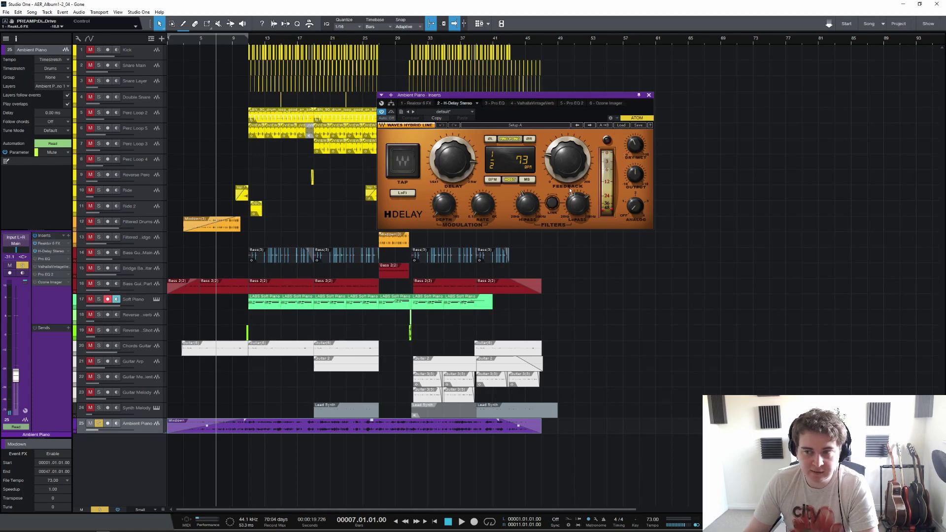
key(space)
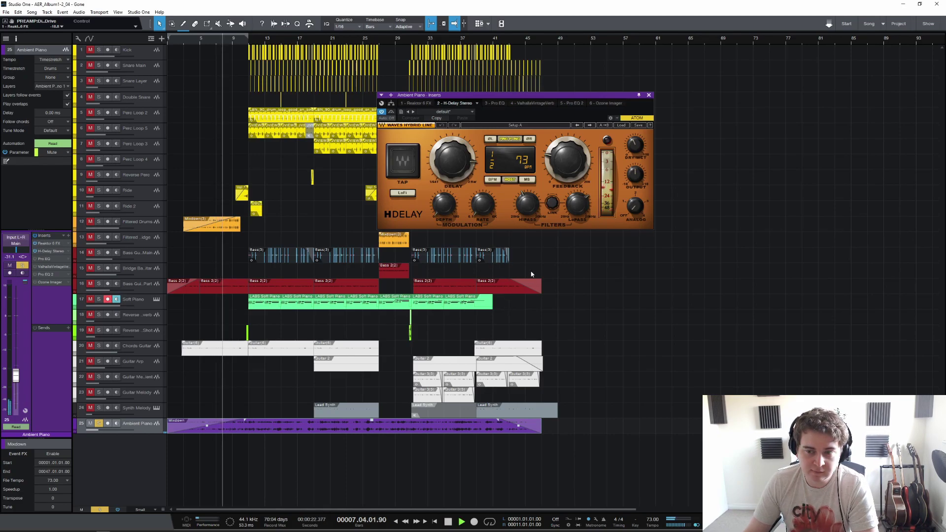
key(space)
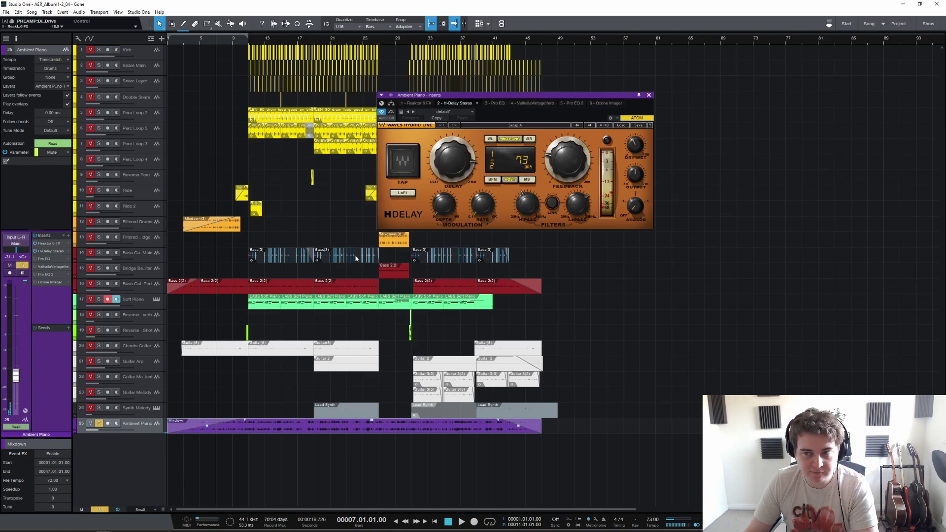
click(37, 259)
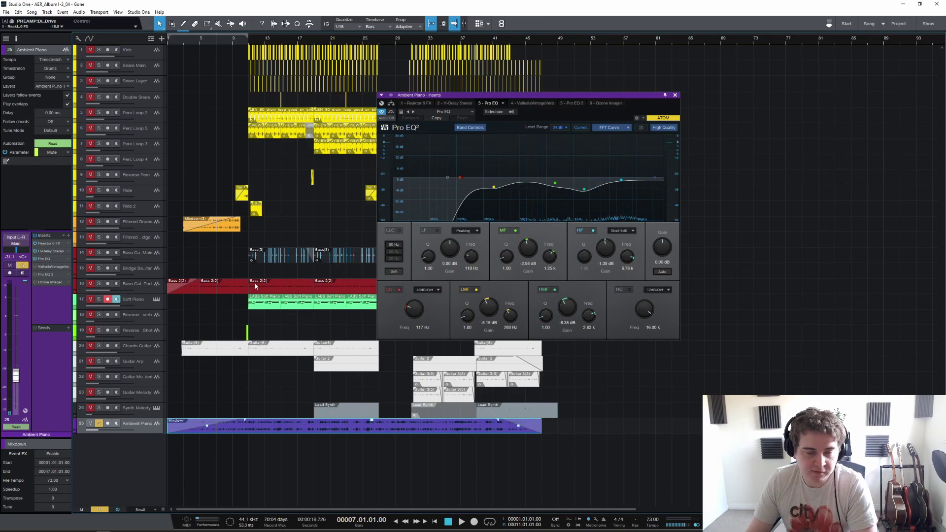
key(space)
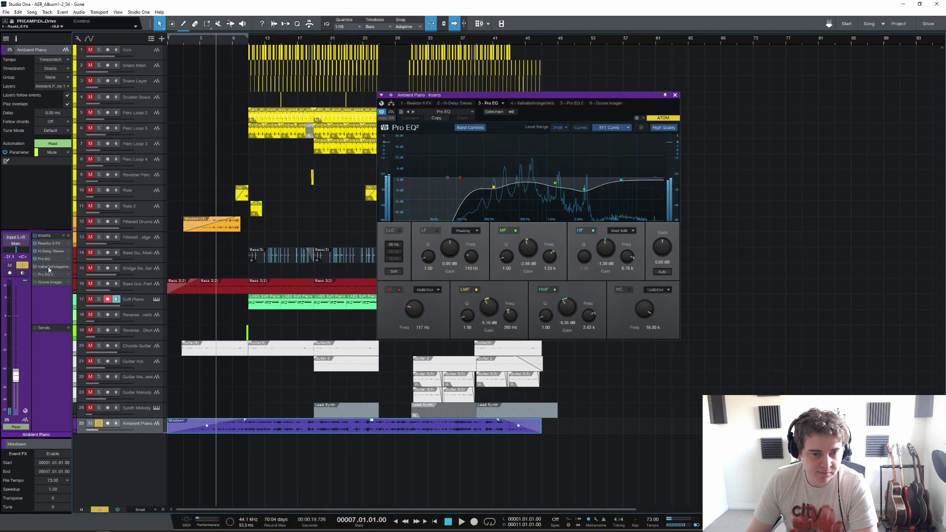
Step: Enable the ValhallaVintageVerb insert on Ambient Piano and listen to the reverb from bar 7
click(34, 267)
key(space)
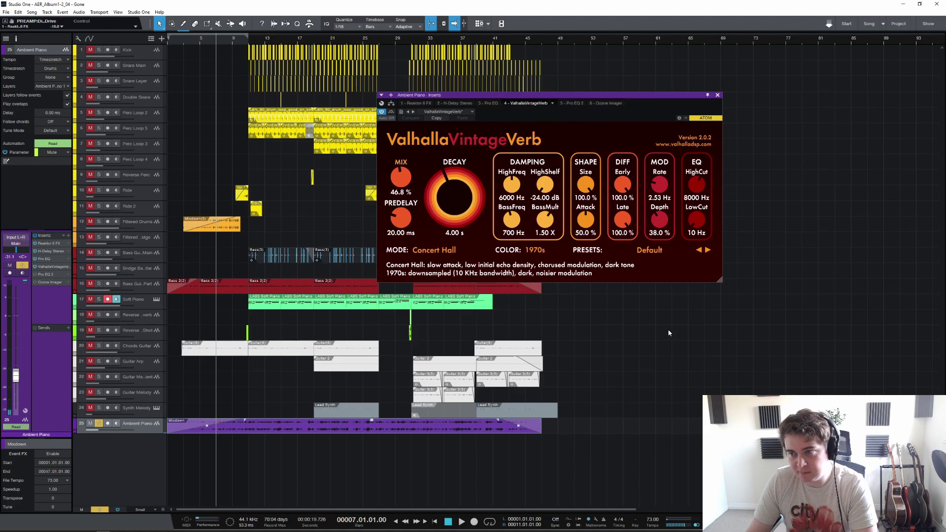
key(space)
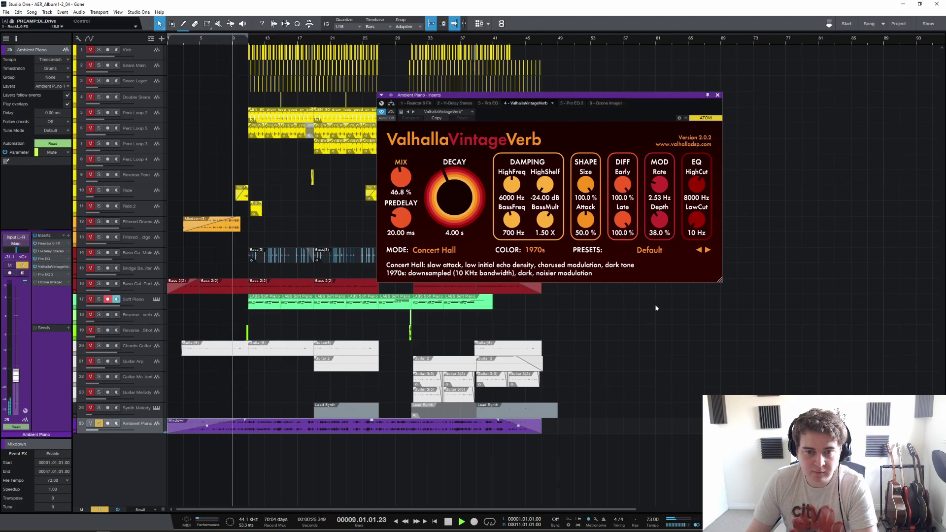
key(space)
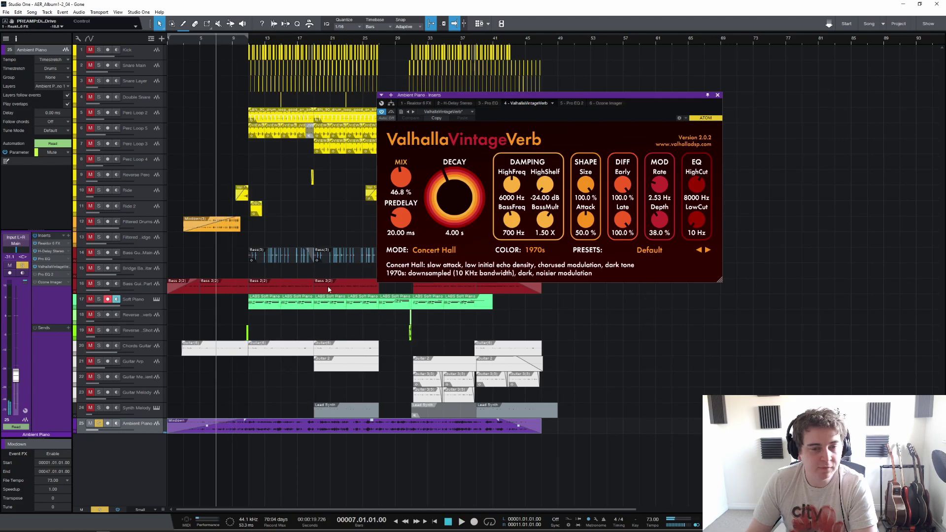
Step: Enable the Pro EQ 2 insert on Ambient Piano and audition it with the low-cut filter off and back on
click(36, 274)
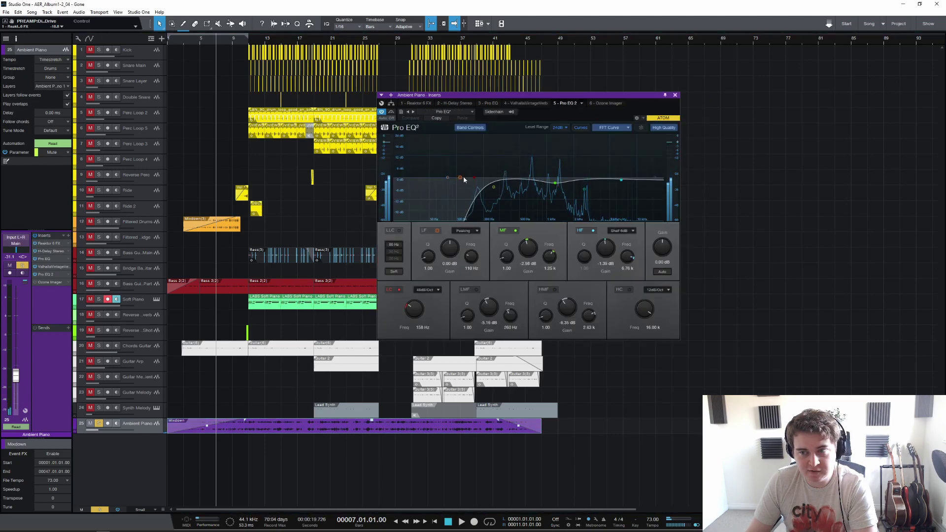
click(400, 290)
key(space)
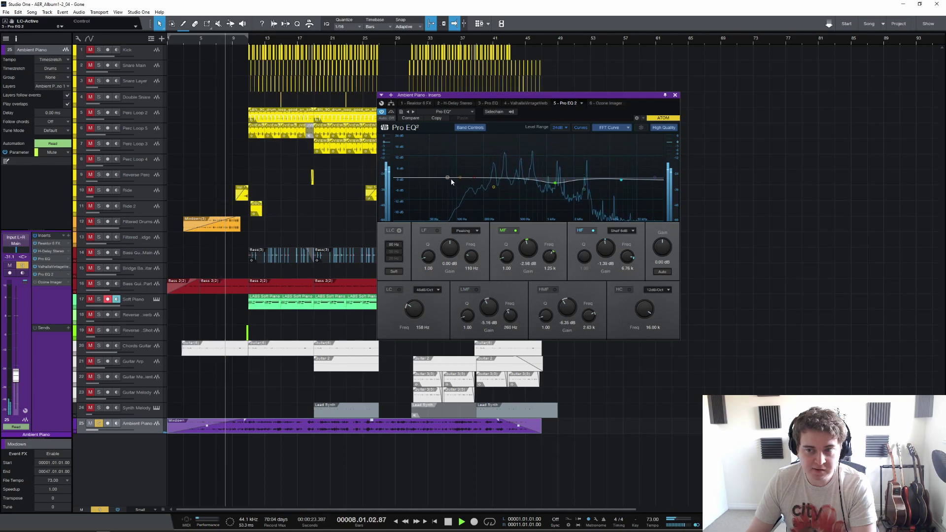
click(395, 290)
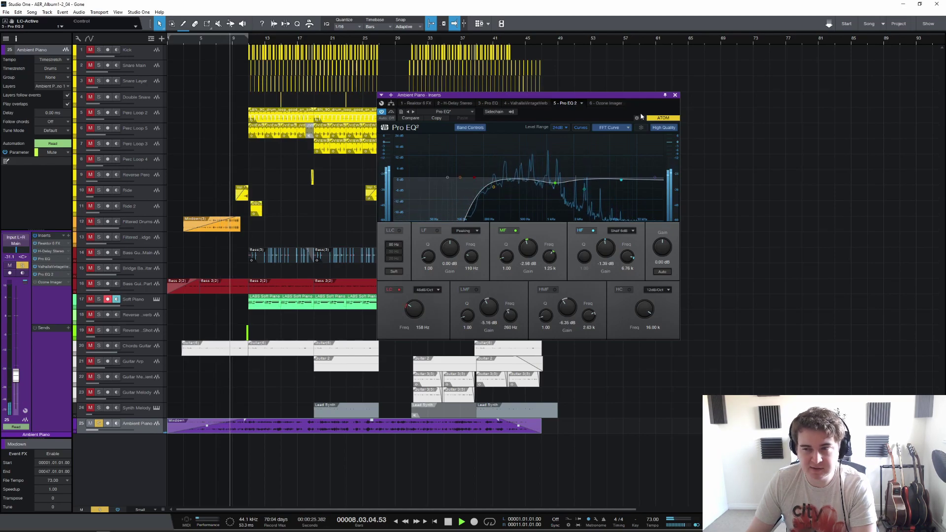
click(675, 95)
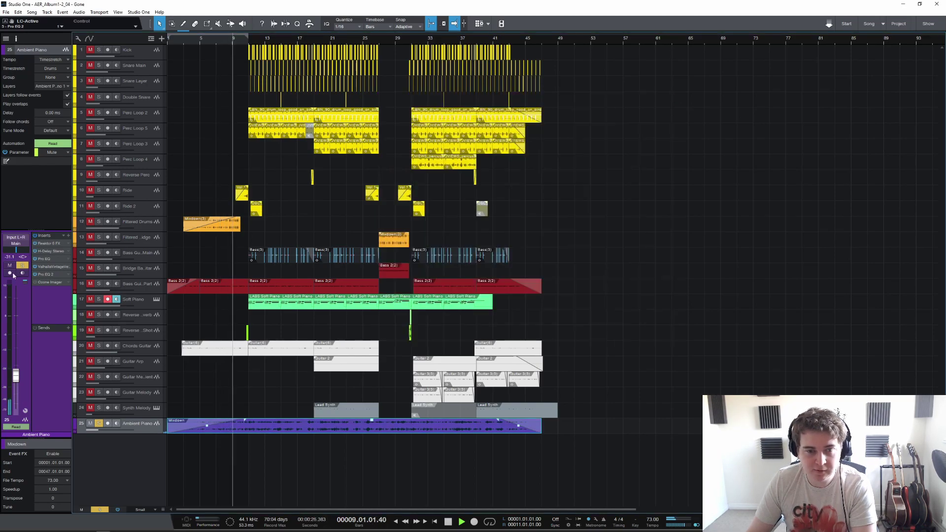
Step: Enable the Ozone Imager insert on Ambient Piano, listen to the widened sound and close the plug-in window
click(37, 281)
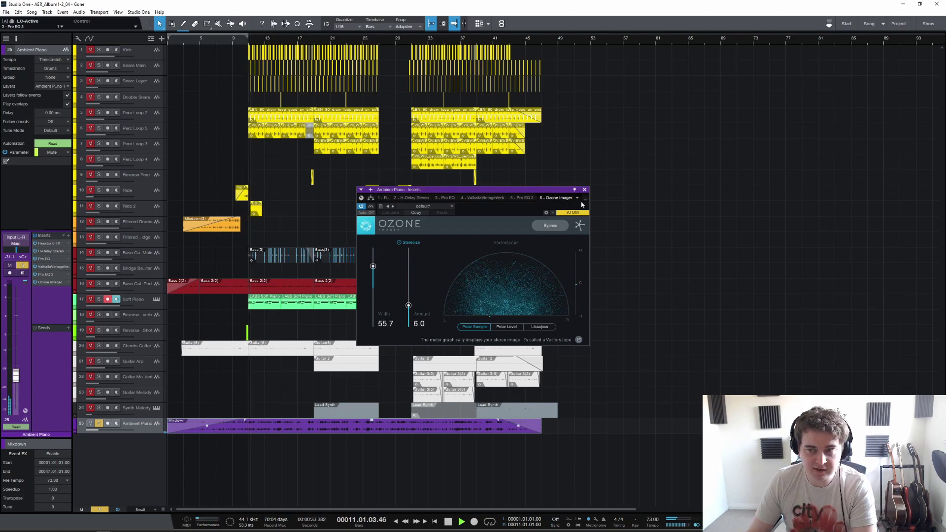
key(space)
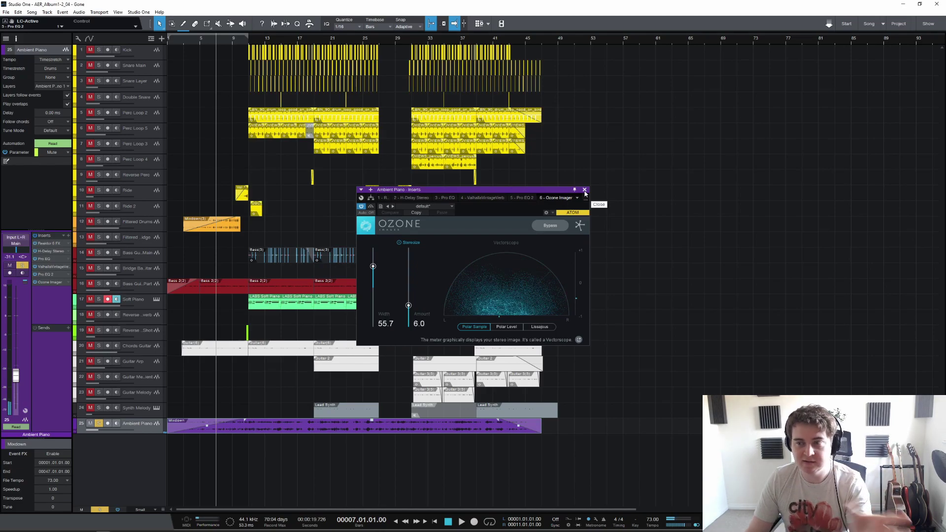
click(584, 190)
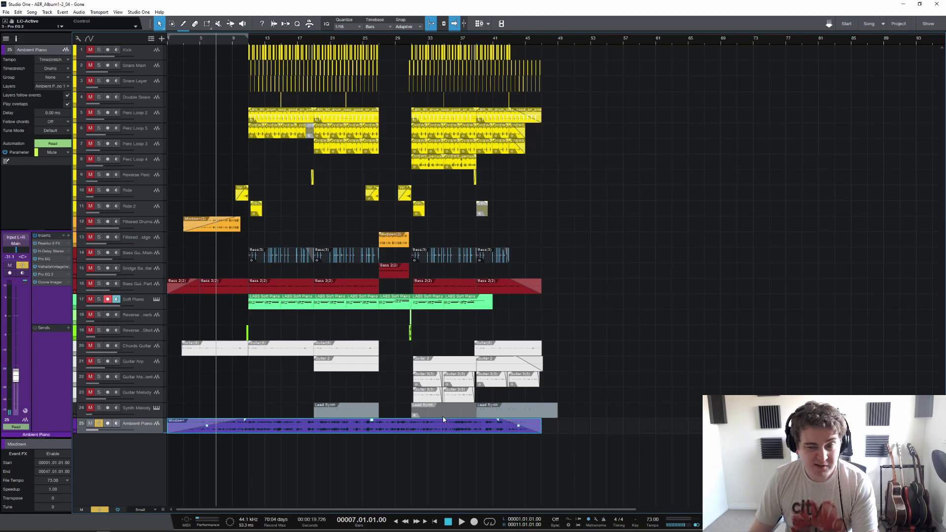
Step: Unsolo Ambient Piano, solo the Bass Guitar Hi Part track and play it from bar 5
click(99, 423)
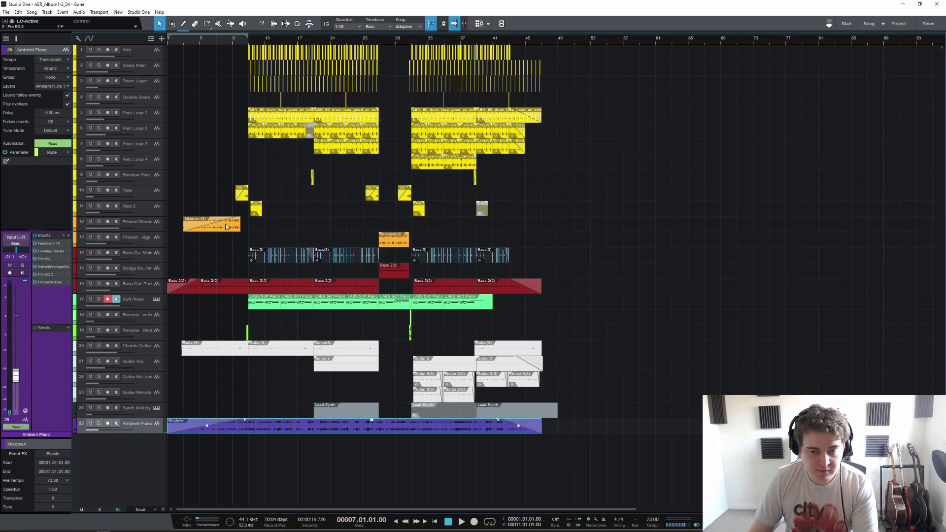
click(434, 522)
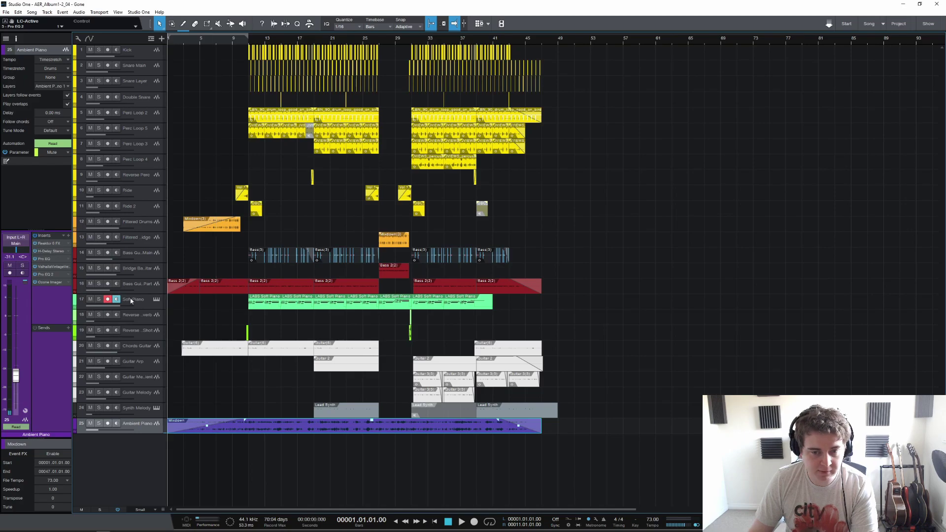
click(345, 287)
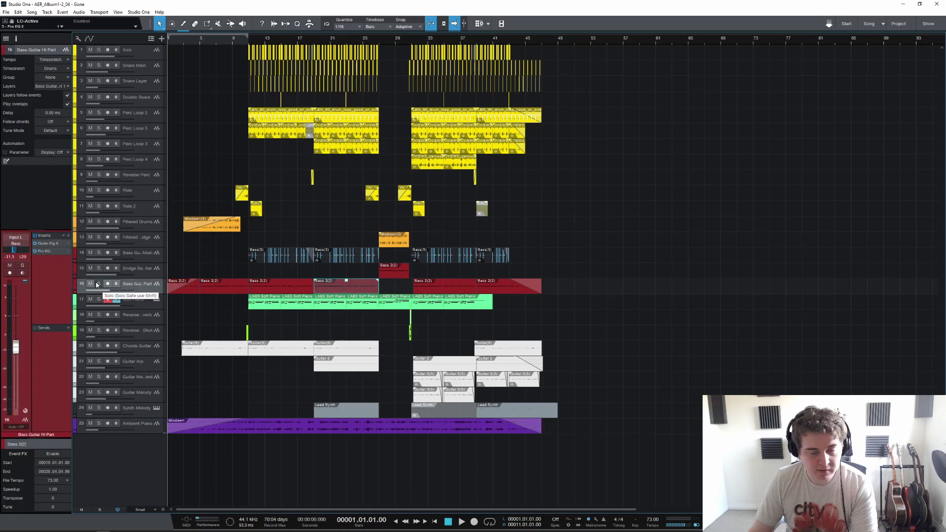
click(98, 285)
click(200, 42)
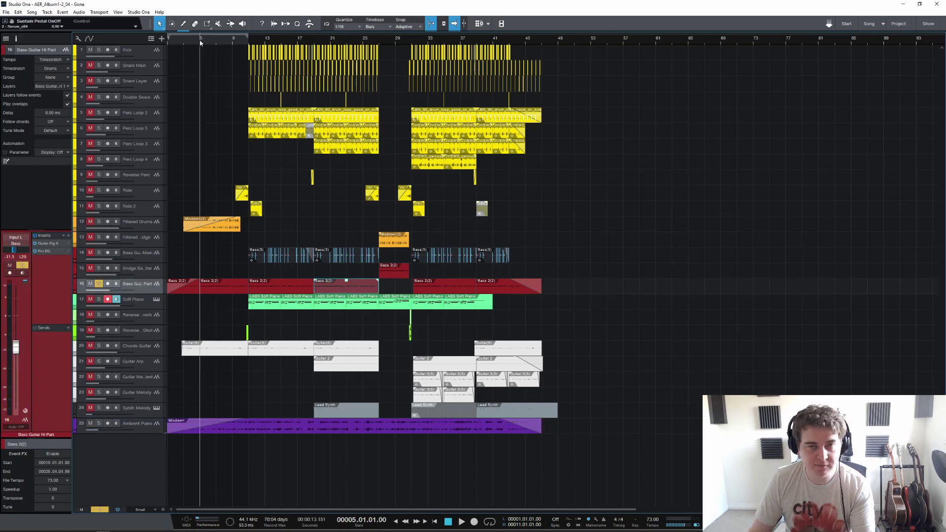
key(space)
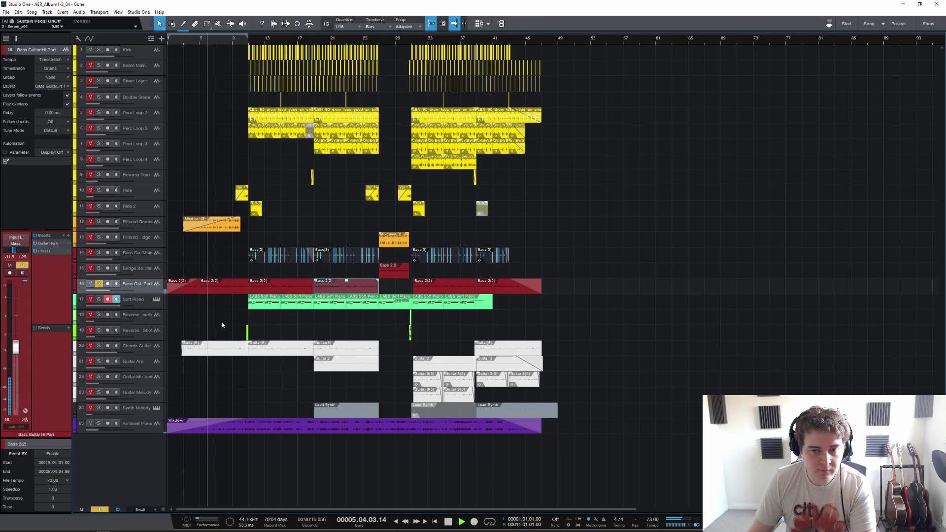
click(209, 286)
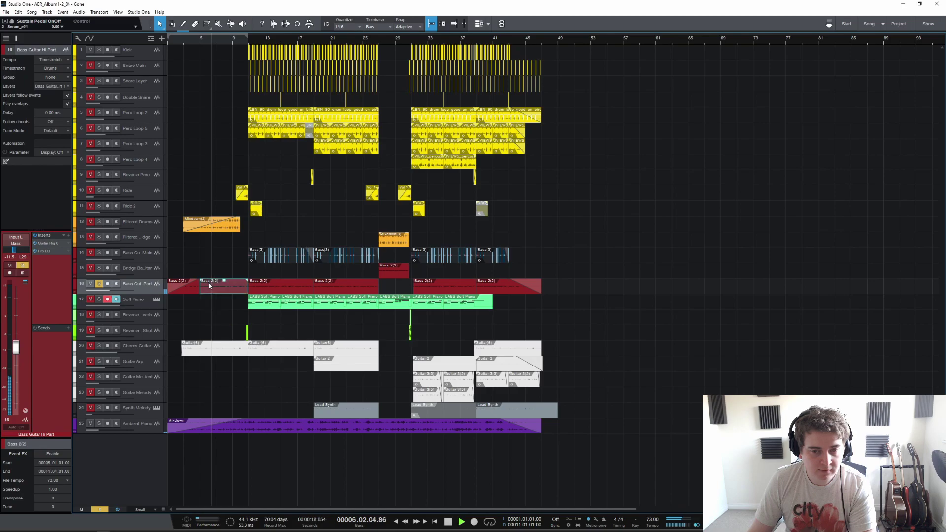
right_click(210, 286)
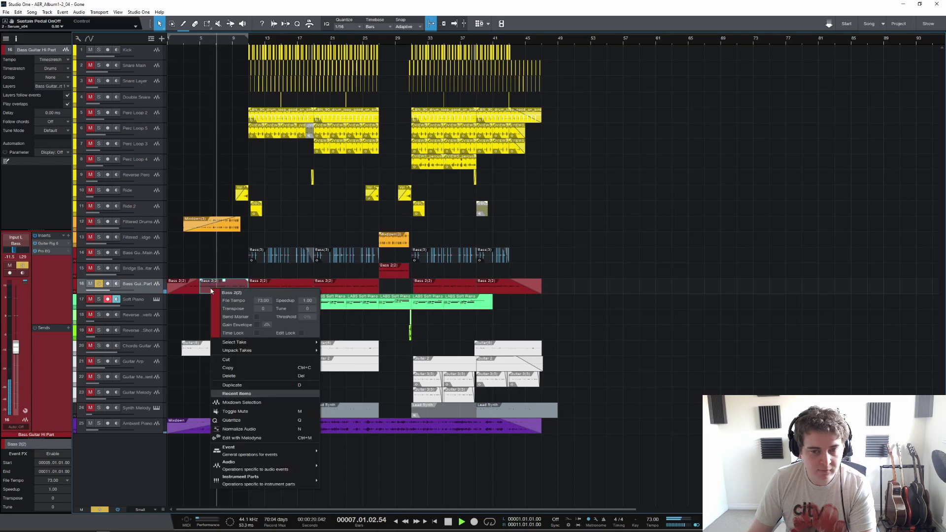
key(Escape)
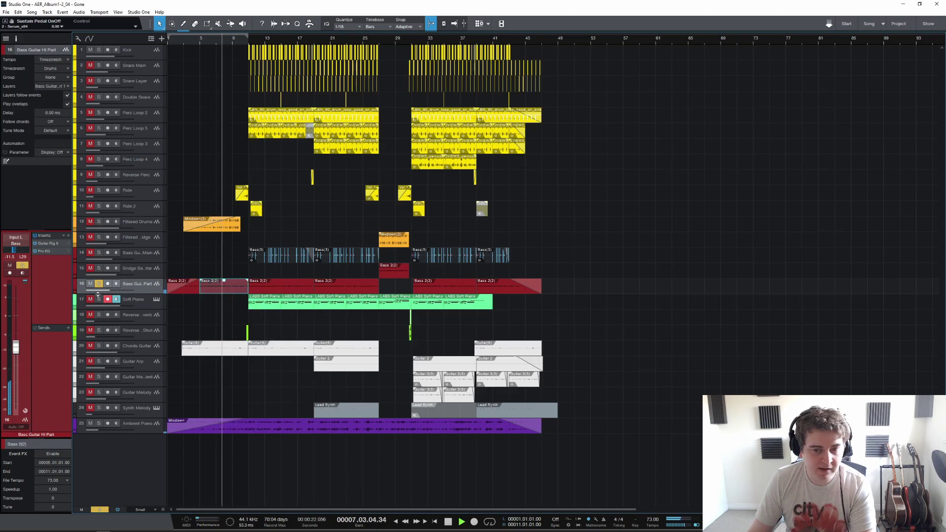
Step: Stop playback and examine the filter settings in the Bass Guitar Hi Part track's Pro EQ insert
key(space)
click(44, 252)
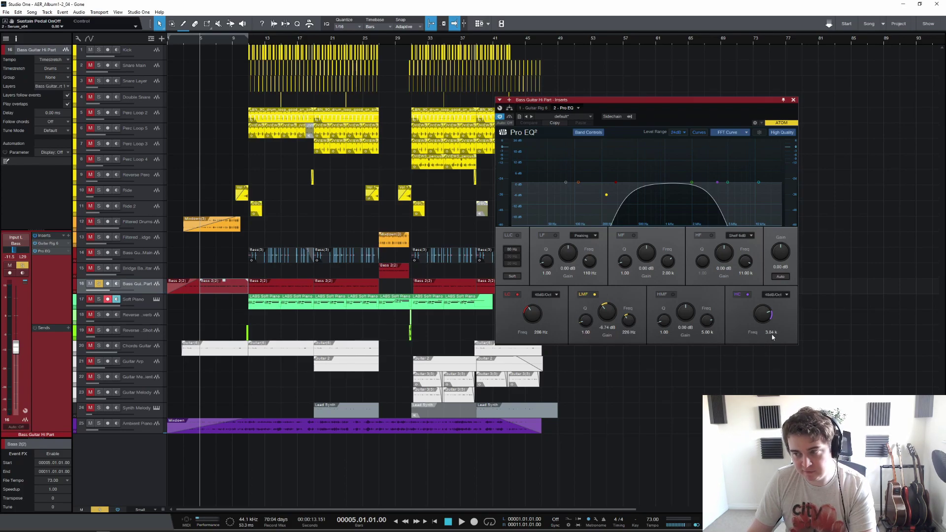
click(794, 100)
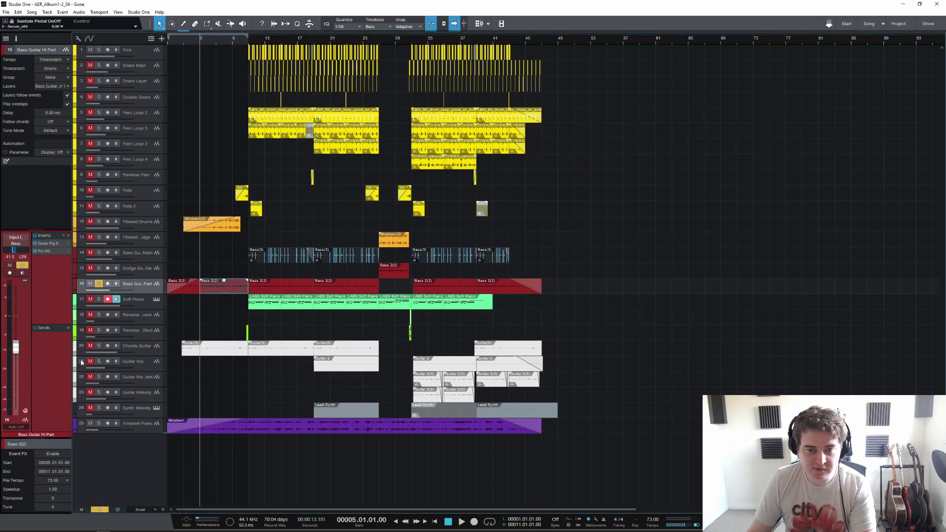
Step: Play the Bass Guitar Hi Part track from bar 5 with its Pro EQ insert bypassed, stop playback and re-enable the EQ
click(44, 251)
click(500, 118)
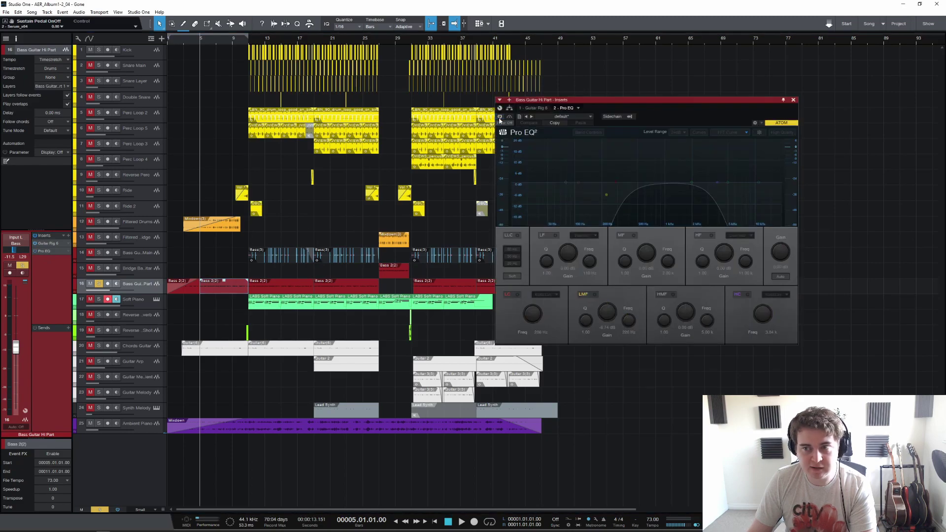
key(space)
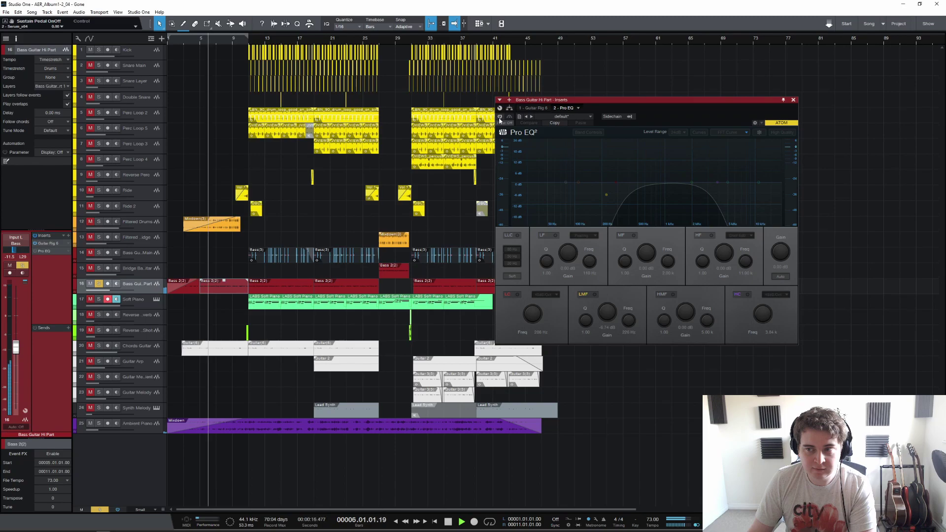
key(space)
click(500, 117)
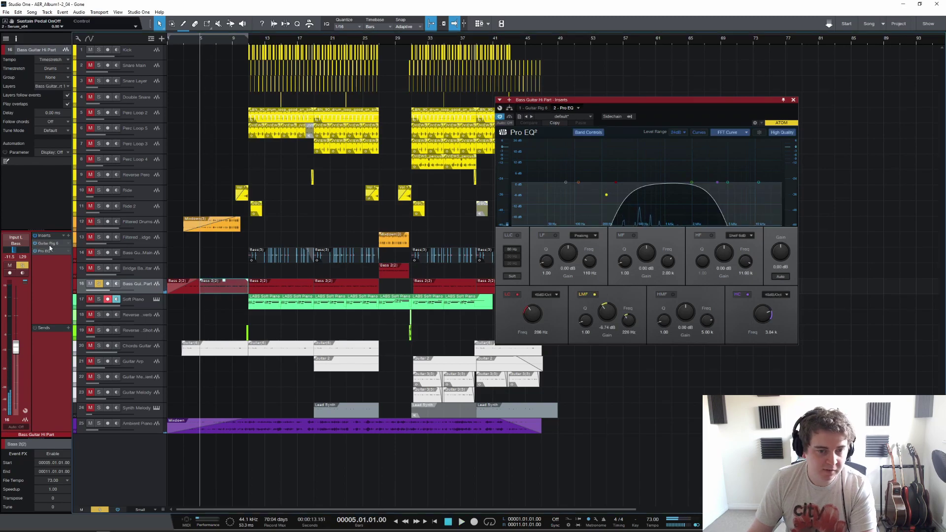
Step: Examine the Guitar Rig 6 insert on Bass Guitar Hi Part, close the plug-in window and unsolo the track
click(534, 108)
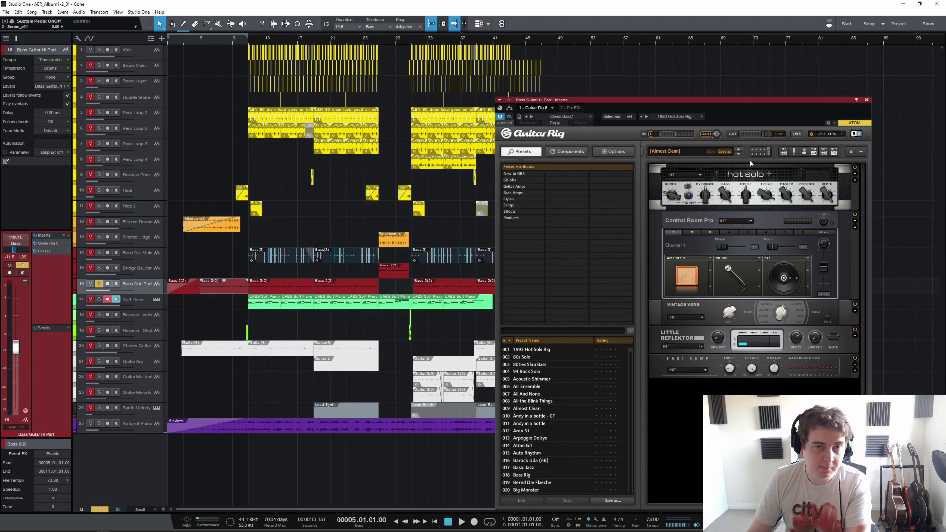
click(867, 99)
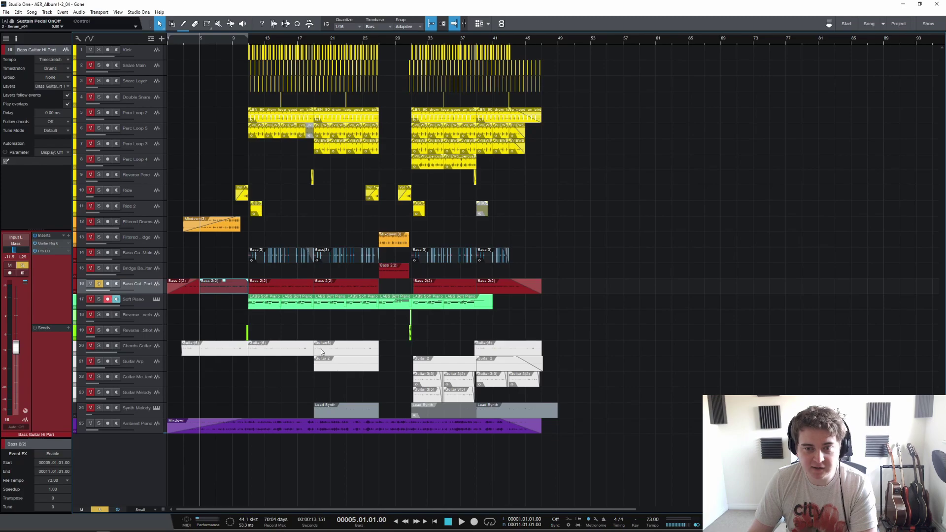
click(99, 284)
Step: Solo the Filtered Drums track and audition it from bar 5 with its Pro EQ insert bypassed
click(123, 228)
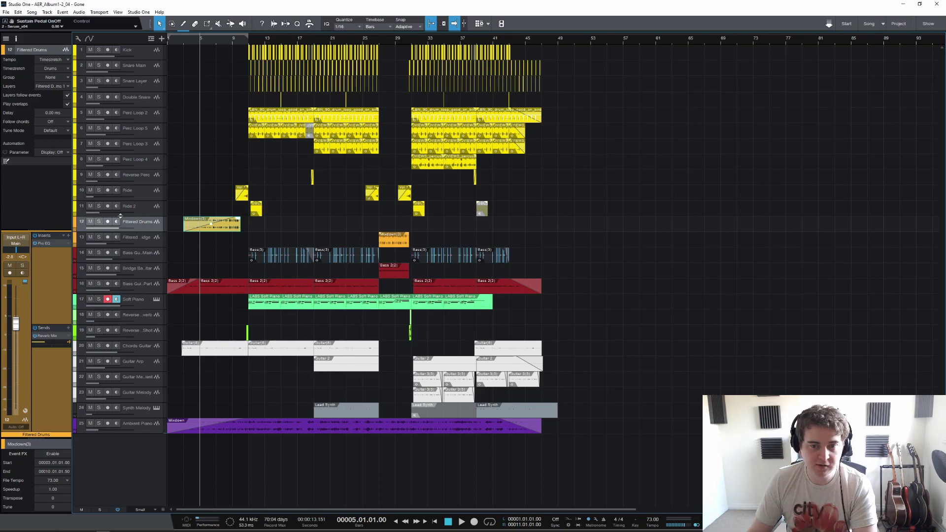
click(54, 243)
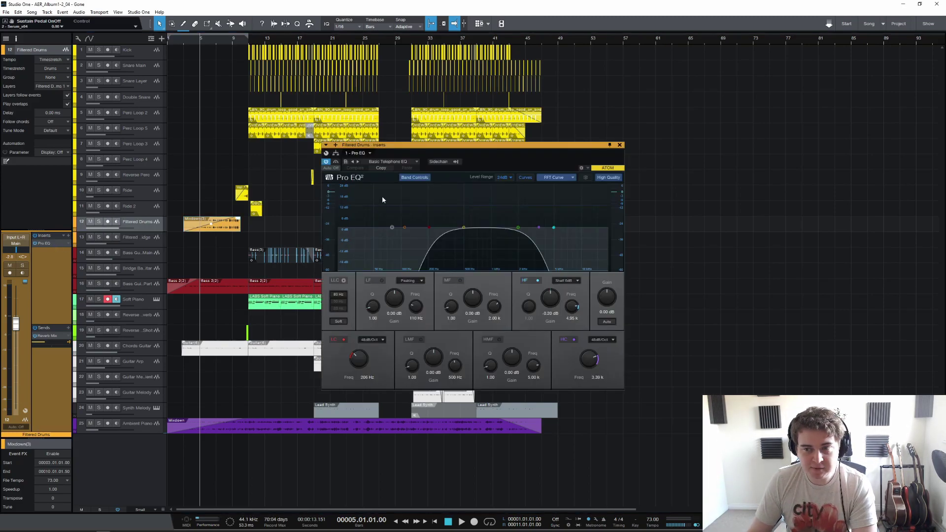
click(326, 163)
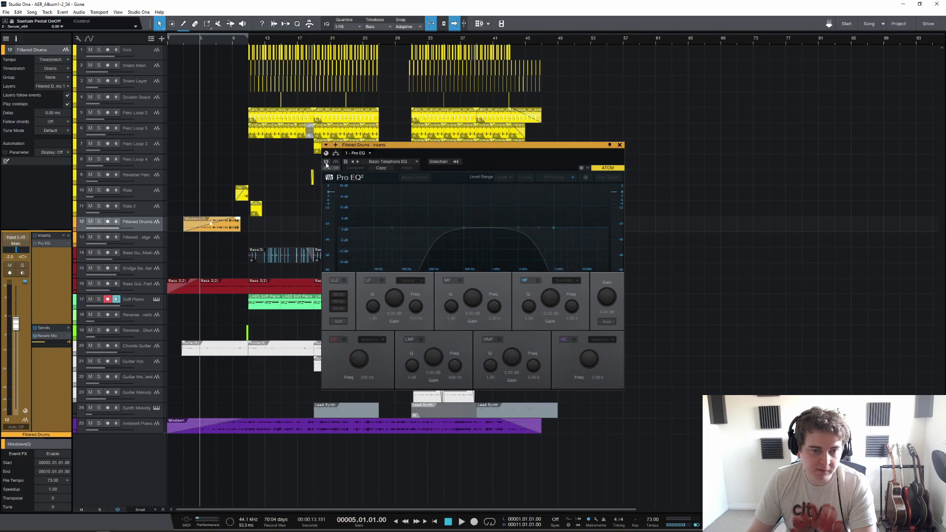
click(100, 223)
click(326, 164)
key(space)
Step: Re-enable the Pro EQ on Filtered Drums, listen to the filtered sound, close the plug-in window and unsolo the track
click(326, 163)
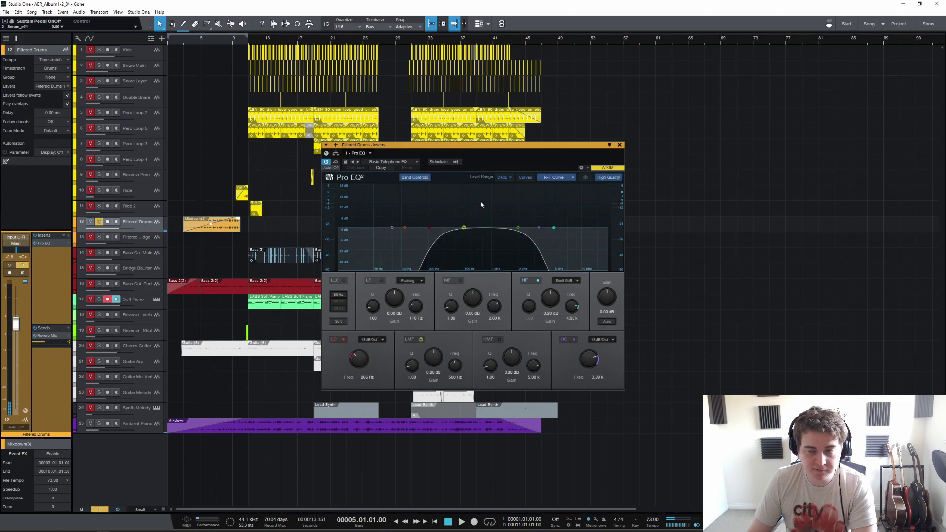
key(space)
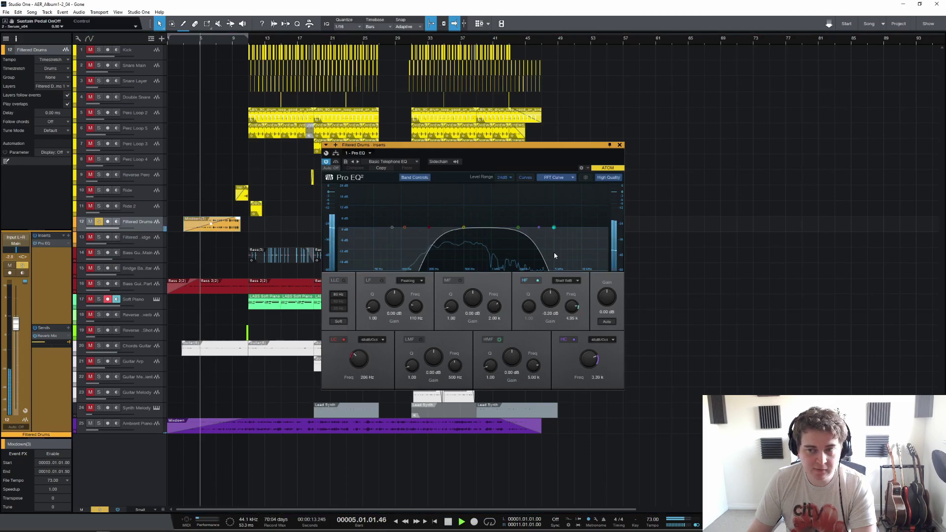
key(space)
click(619, 145)
click(99, 223)
Step: Show the mixer console, play the full arrangement from bar 5 and stop playback
key(F3)
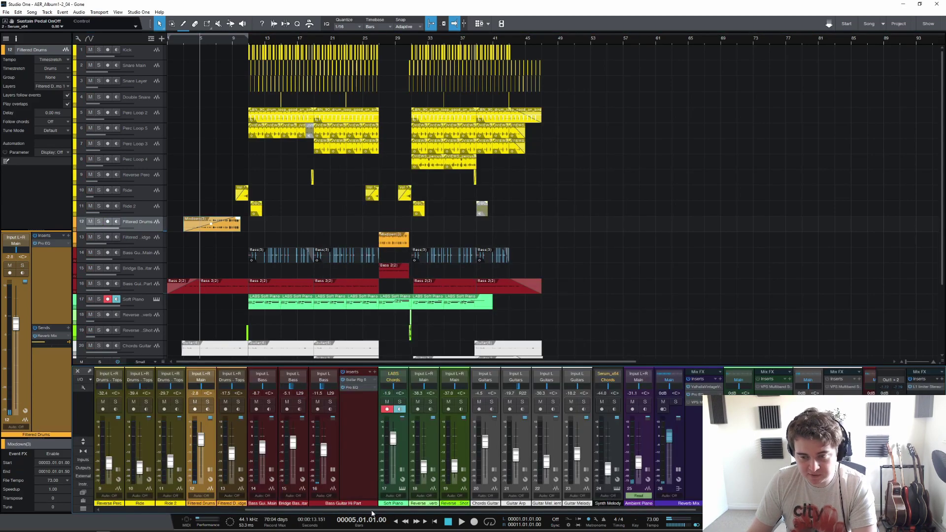
scroll(282, 291, down, 3)
key(space)
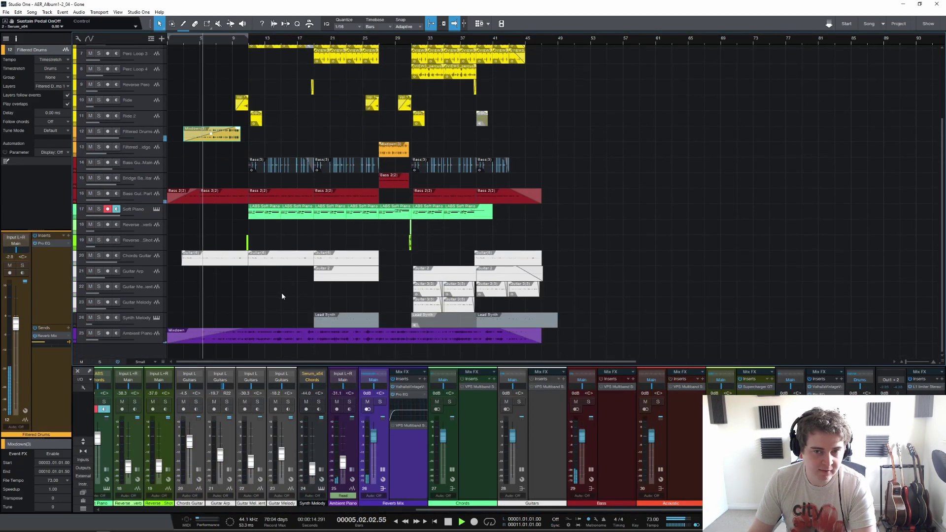
key(space)
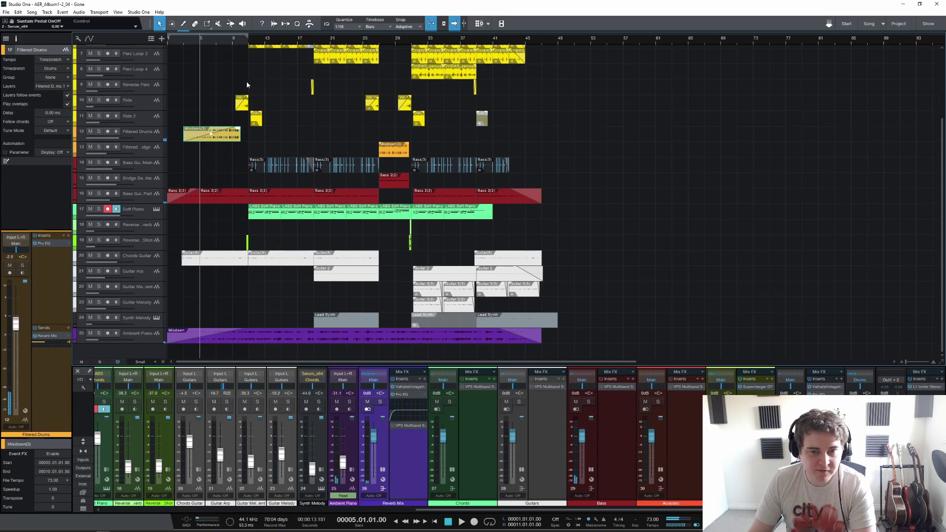
Step: Solo the Ride track and play its cymbal event leading into bar 11, starting from bar 9 beat 4
scroll(233, 48, up, 5)
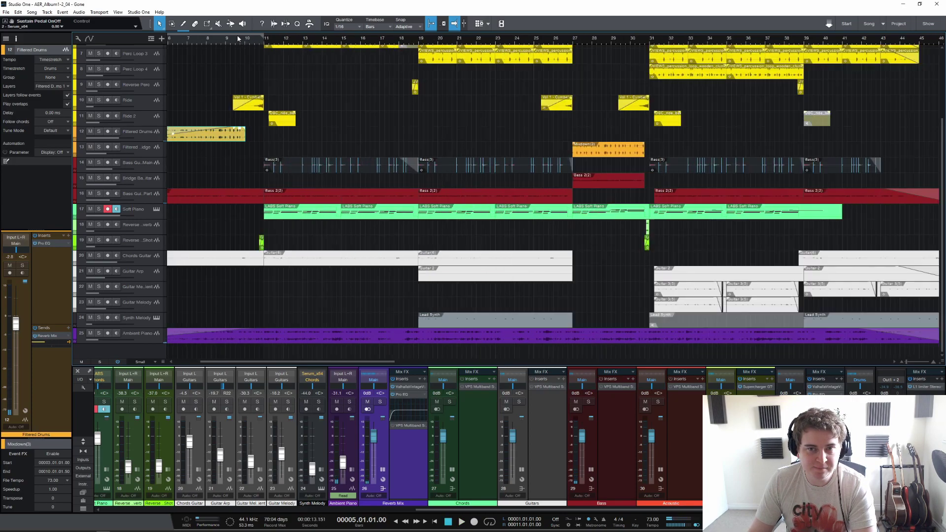
click(241, 41)
scroll(264, 89, up, 3)
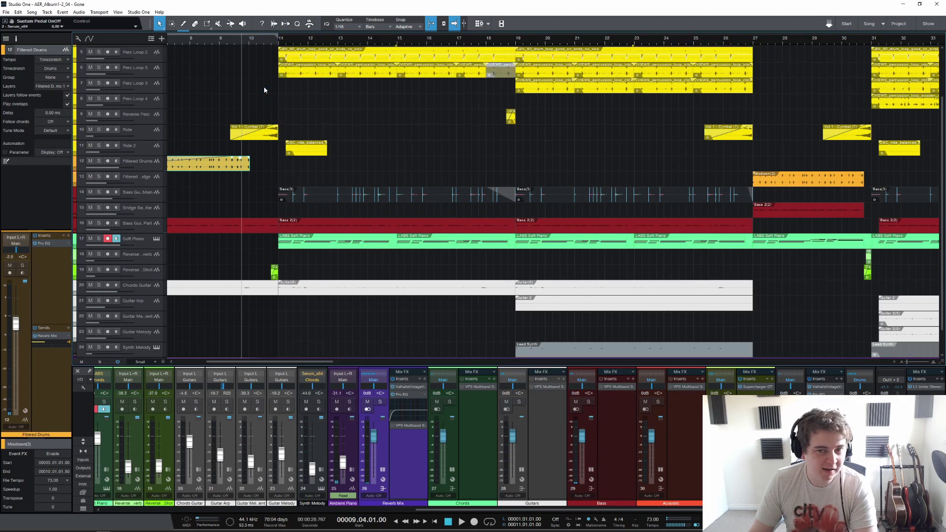
scroll(262, 91, up, 1)
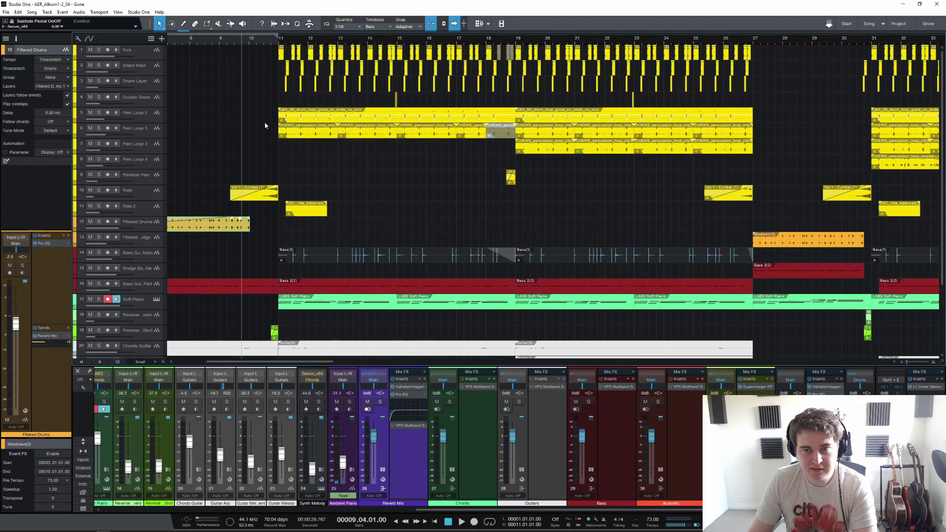
scroll(265, 130, down, 5)
click(254, 102)
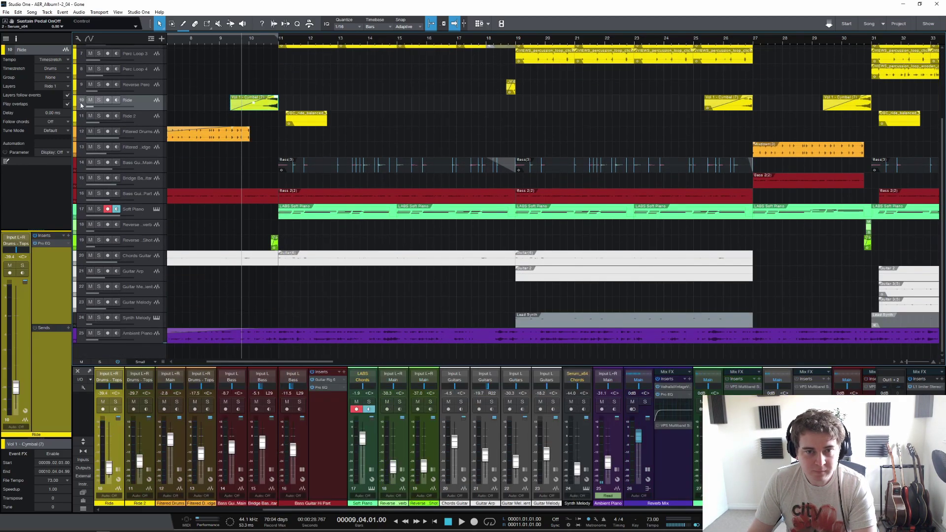
key(e)
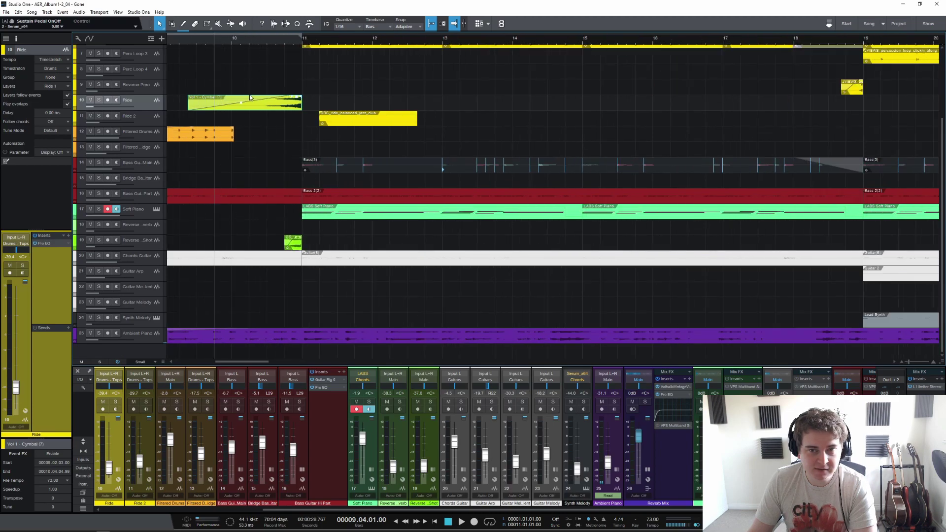
click(99, 100)
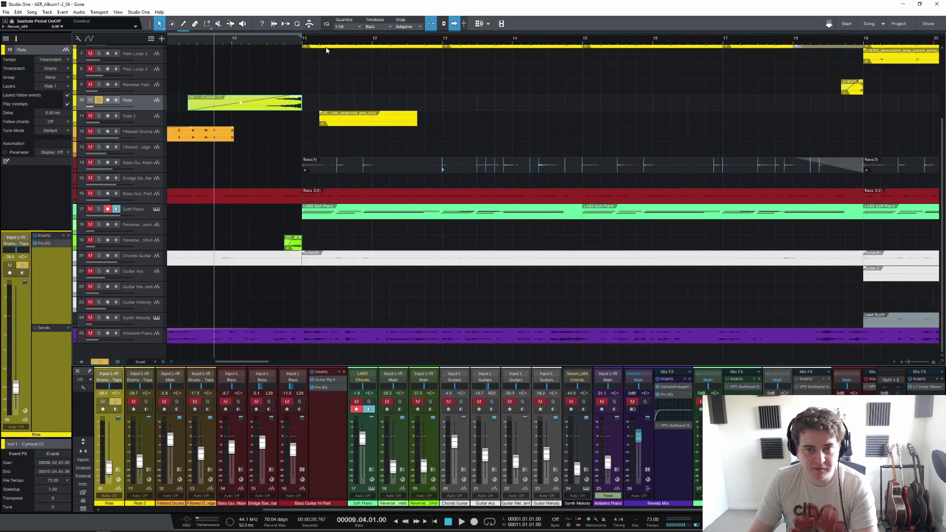
key(space)
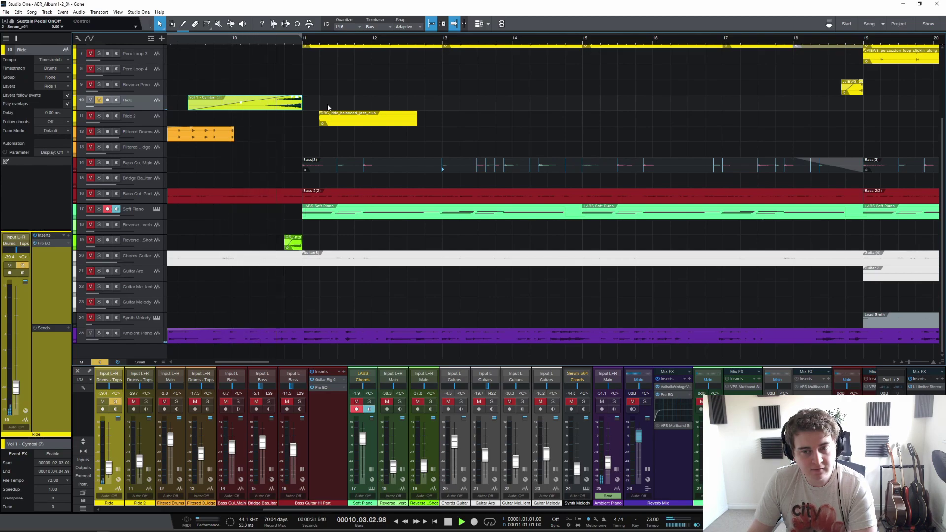
key(space)
Step: Examine the end of the Ride event at bar 11 and the track's Pro EQ insert, close the plug-in and unsolo Ride
key(e)
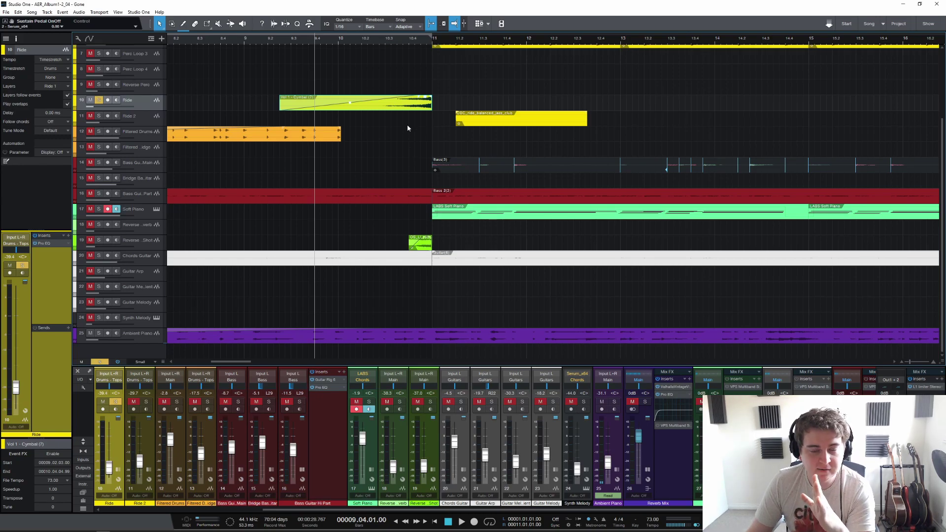
scroll(434, 40, up, 5)
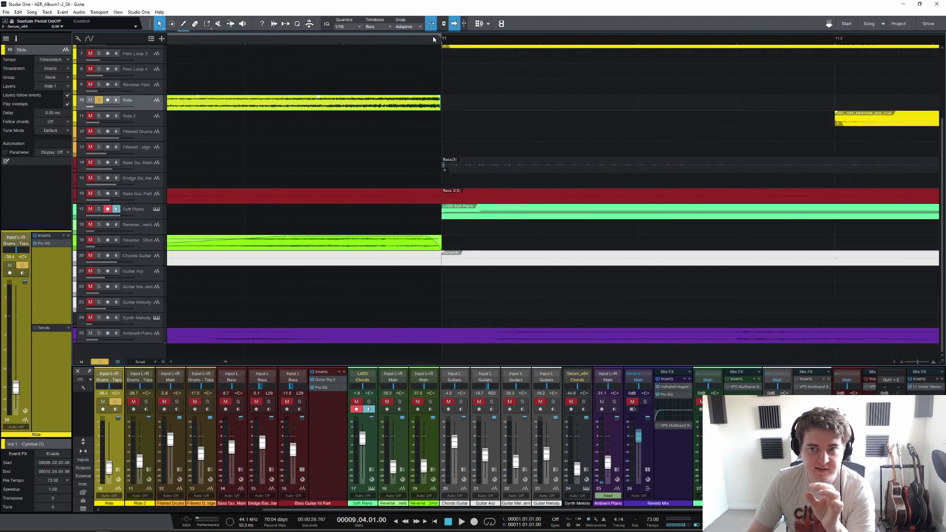
scroll(434, 39, down, 4)
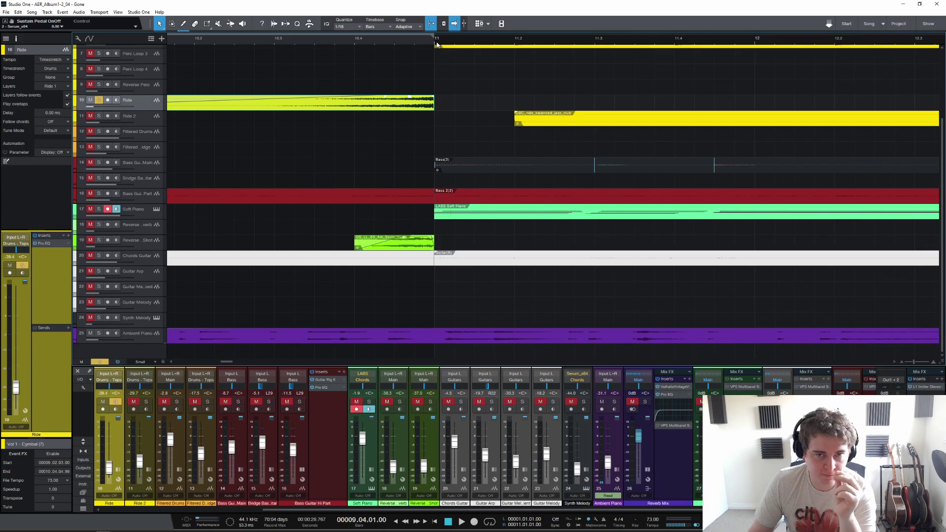
scroll(437, 43, down, 3)
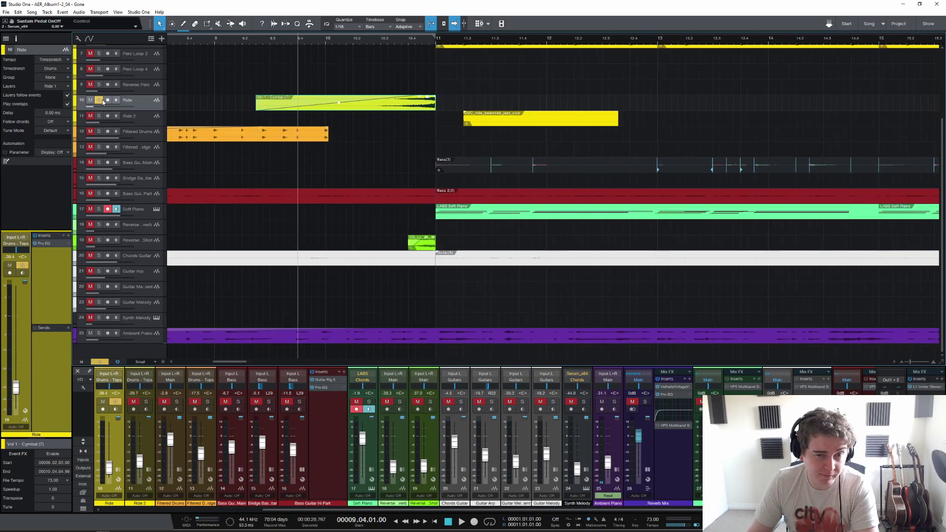
click(47, 244)
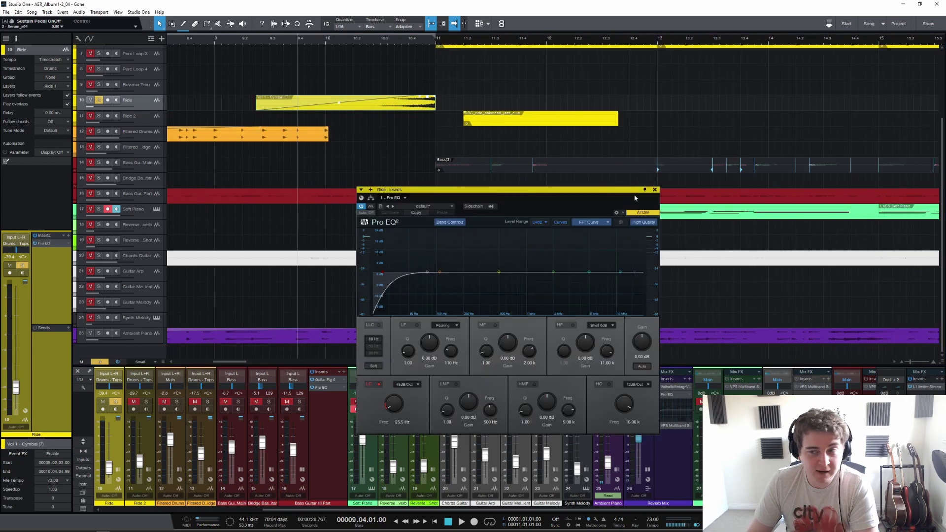
click(655, 189)
click(99, 101)
Step: Solo the Reverse Vox one Shot track and play it from just before bar 10 beat 4
click(403, 43)
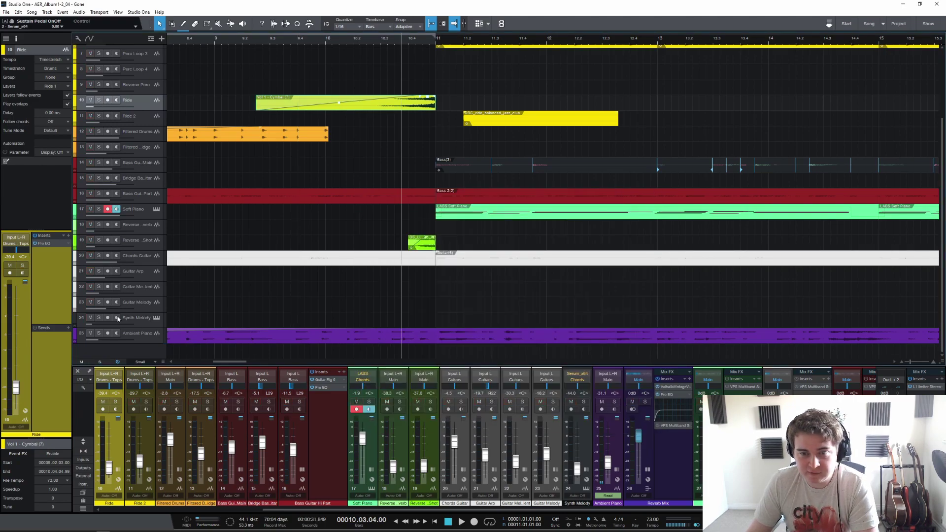
click(141, 245)
click(99, 241)
key(space)
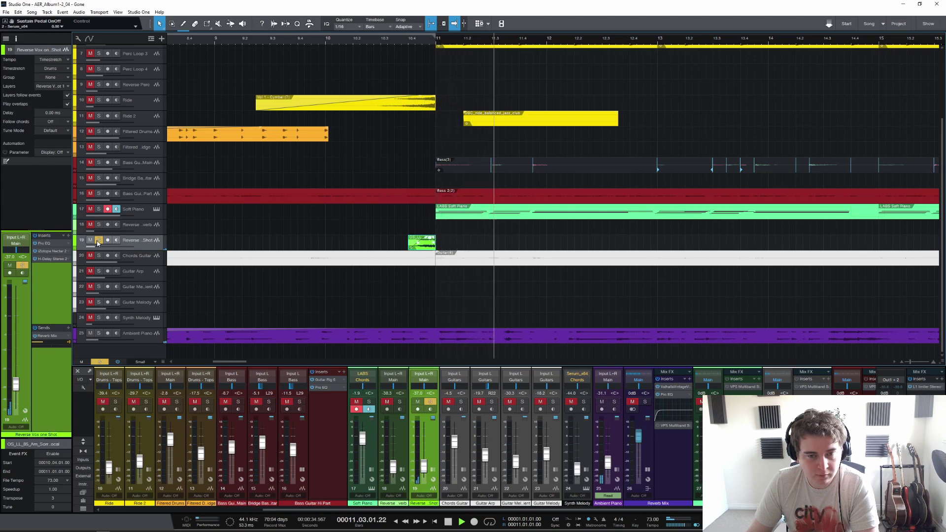
key(space)
Step: Unsolo Reverse Vox one Shot and play the full mix through the transition into bar 11
click(99, 241)
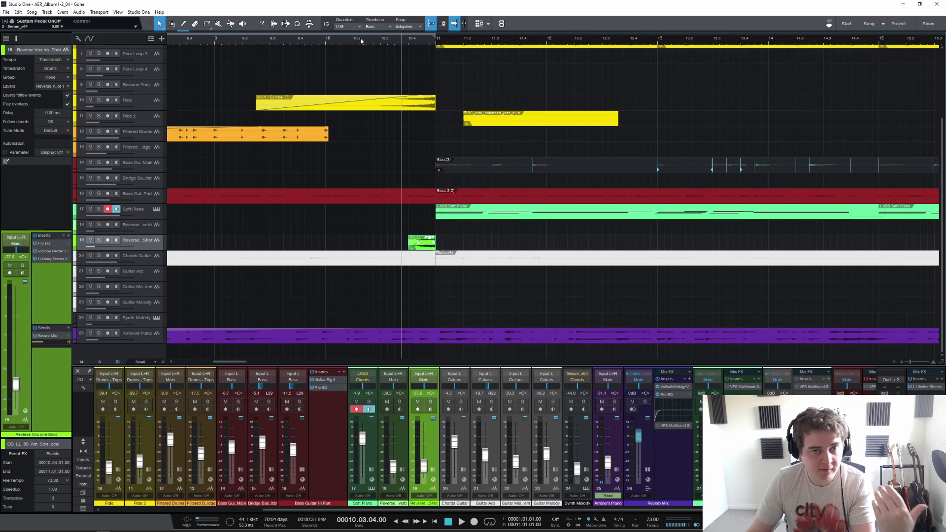
key(space)
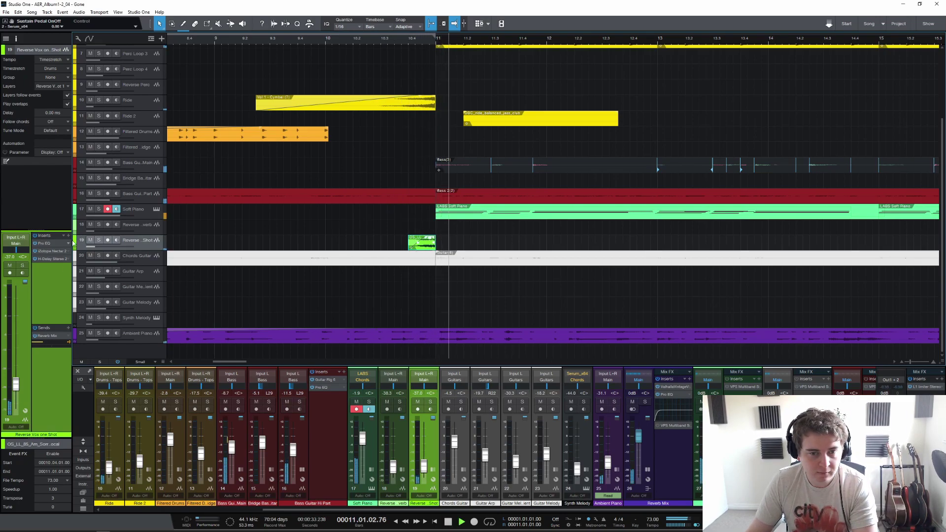
key(space)
Step: Solo Reverse Vox one Shot together with the Reverb Mix channel, audition both and clear all solos
click(99, 240)
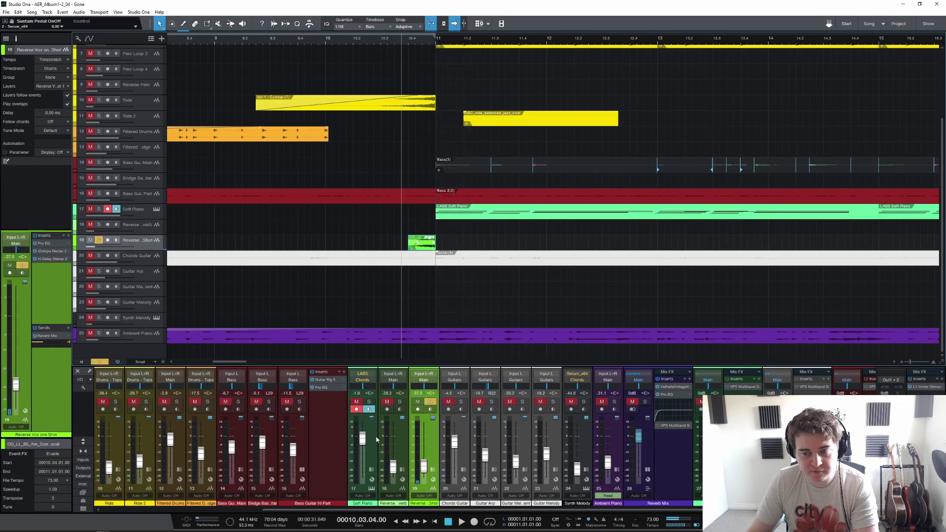
click(645, 402)
key(space)
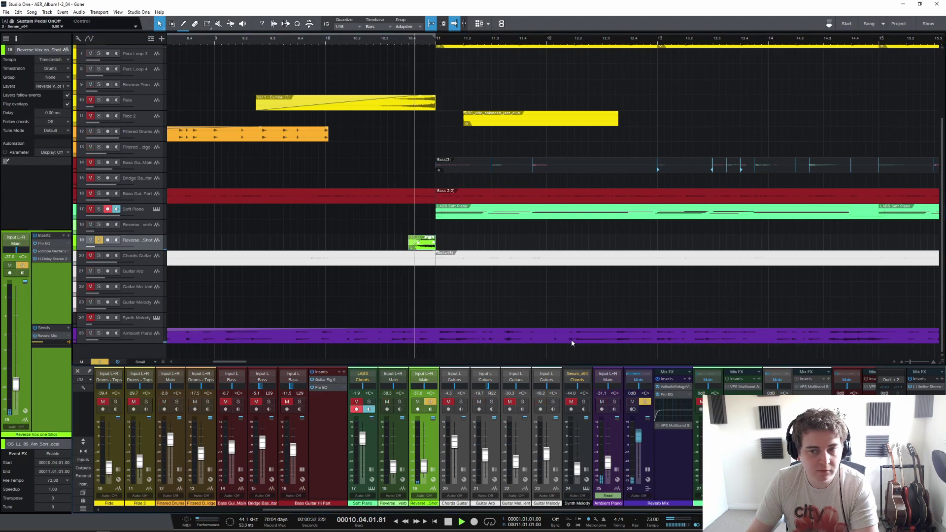
key(space)
click(98, 362)
Step: Play the full mix from bar 10 beat 2 through the drop at bar 11 and stop playback
click(360, 43)
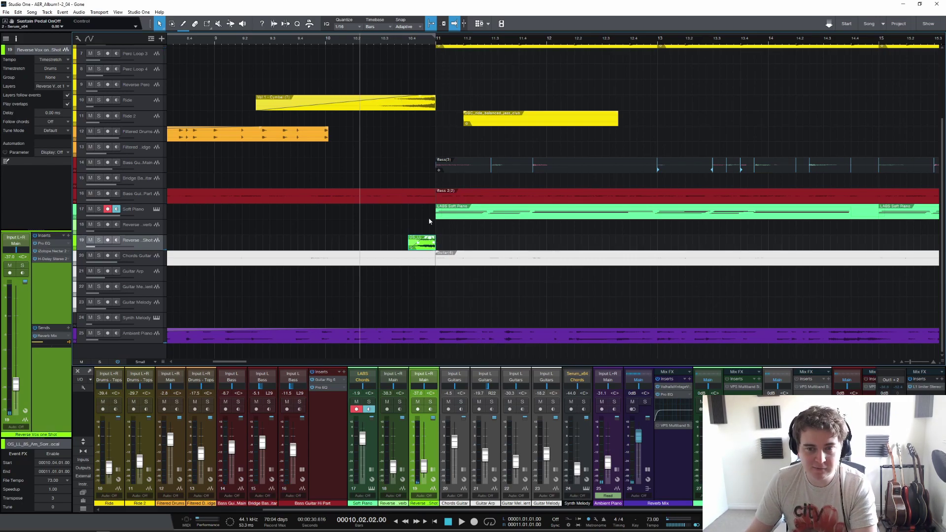
key(space)
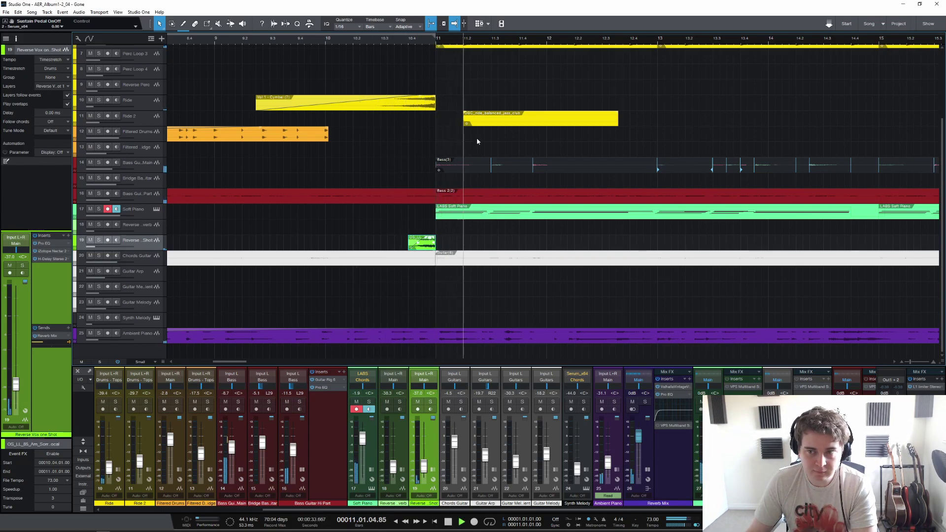
scroll(483, 132, up, 3)
key(space)
Step: Place the playback position at the start of bar 11, where the main drum section begins
click(436, 42)
key(w)
key(w)
key(w)
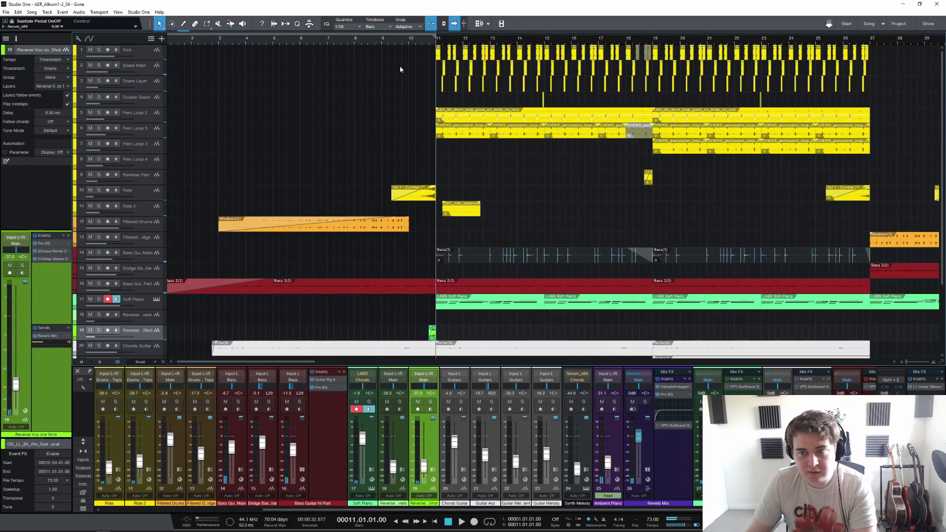
scroll(496, 109, down, 1)
scroll(591, 115, up, 1)
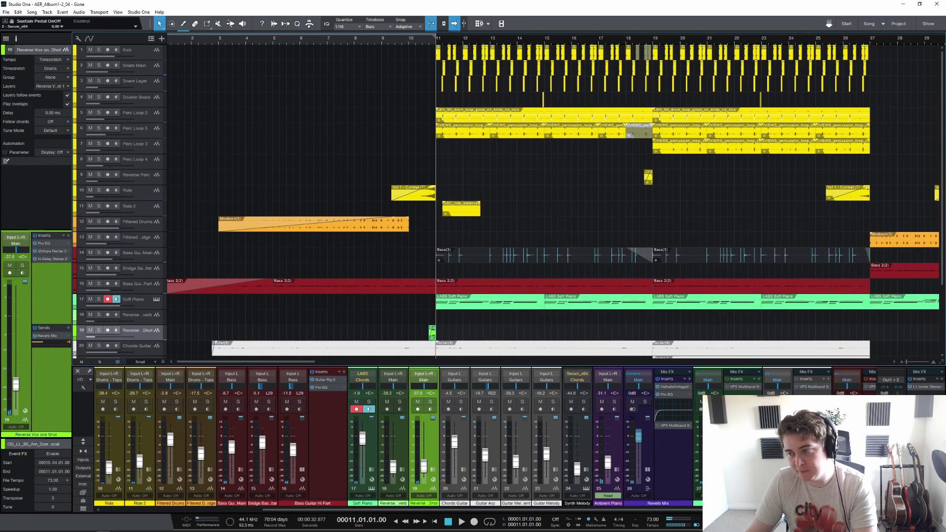
Step: Hide the mixer console, select the Kick track and open its Pro EQ insert
key(F3)
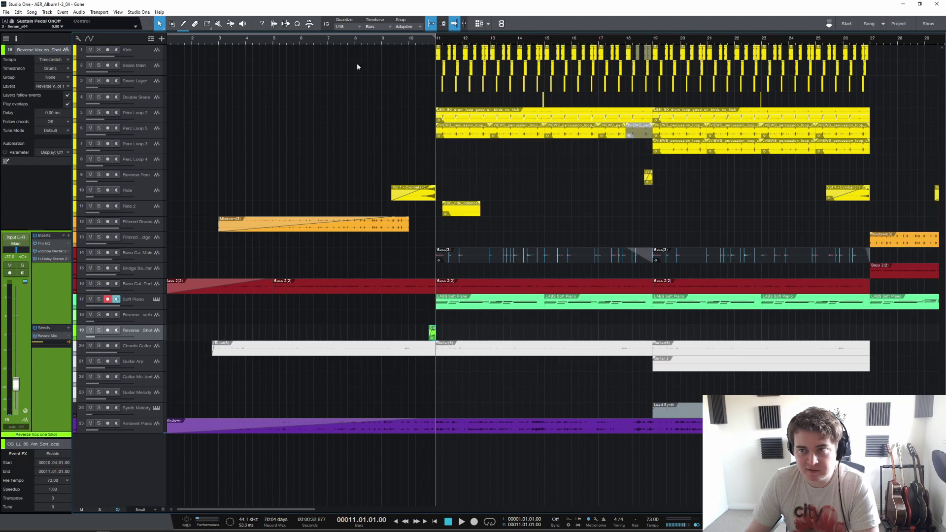
key(e)
click(153, 50)
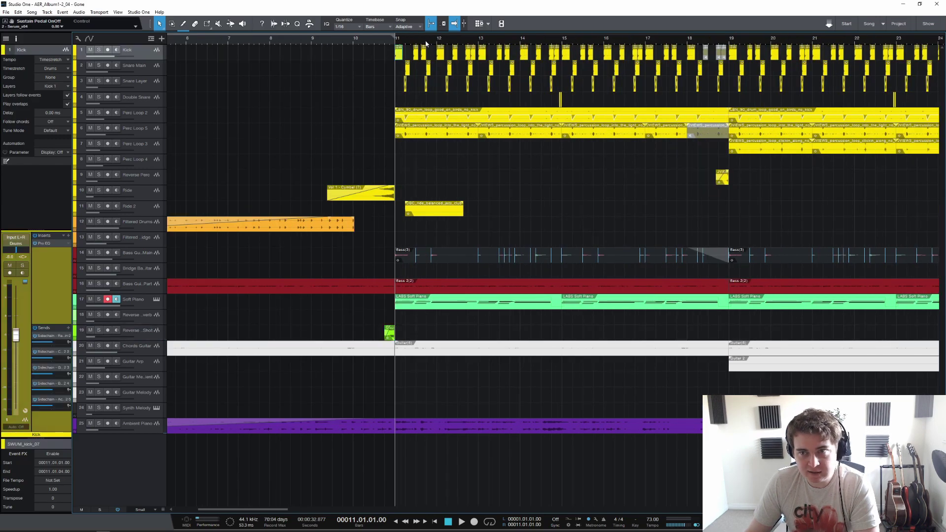
scroll(404, 37, up, 4)
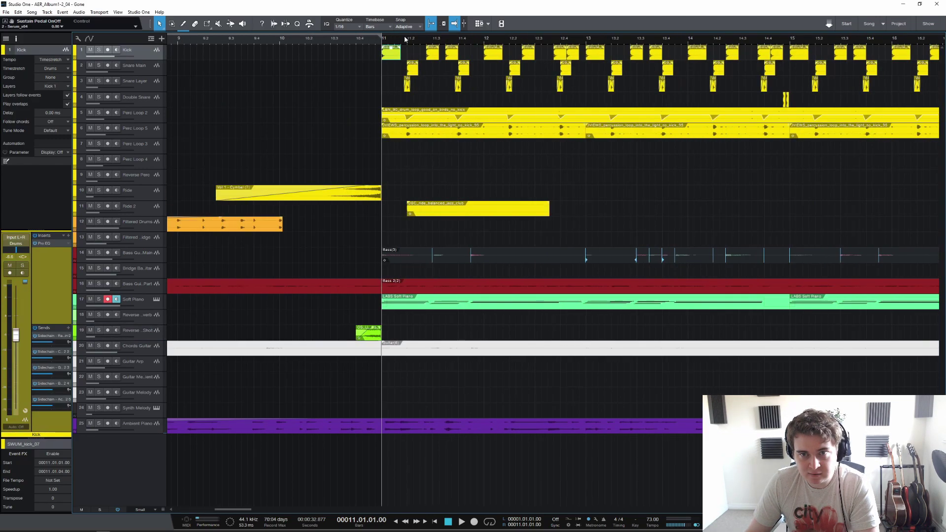
scroll(404, 37, down, 4)
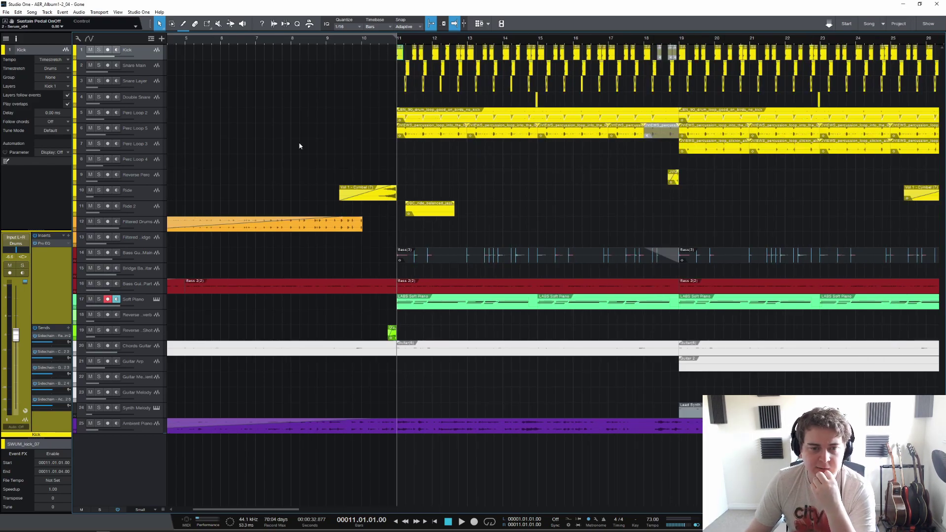
click(58, 243)
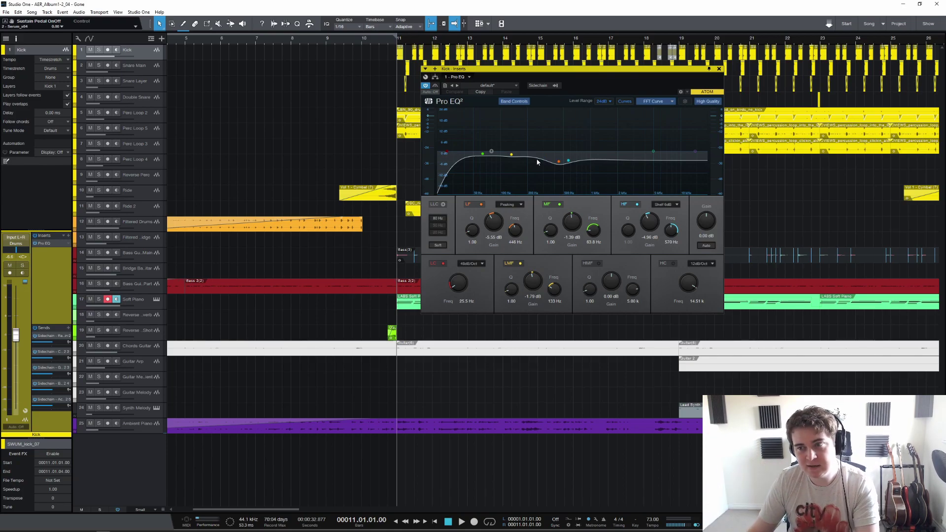
Step: Solo Kick and audition it from bar 11 with its Pro EQ bypassed and active, closing the EQ window
click(98, 50)
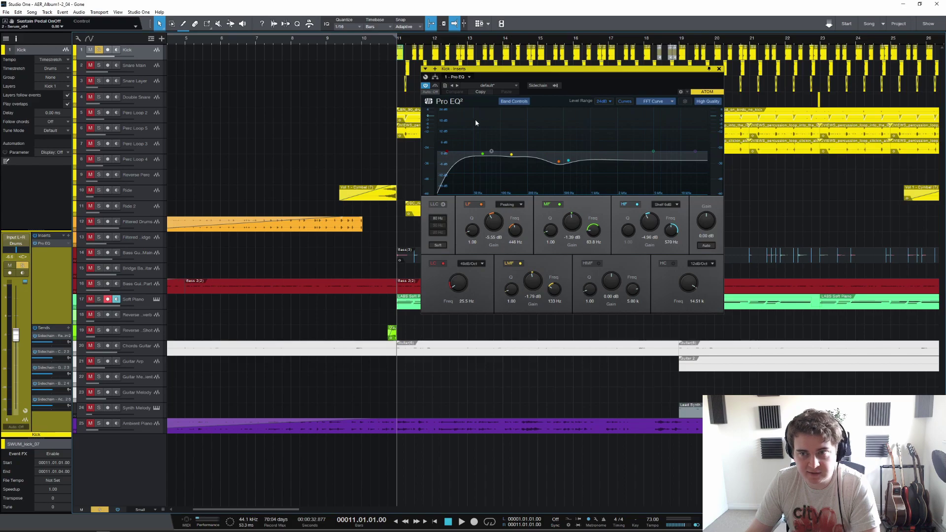
key(space)
key(space)
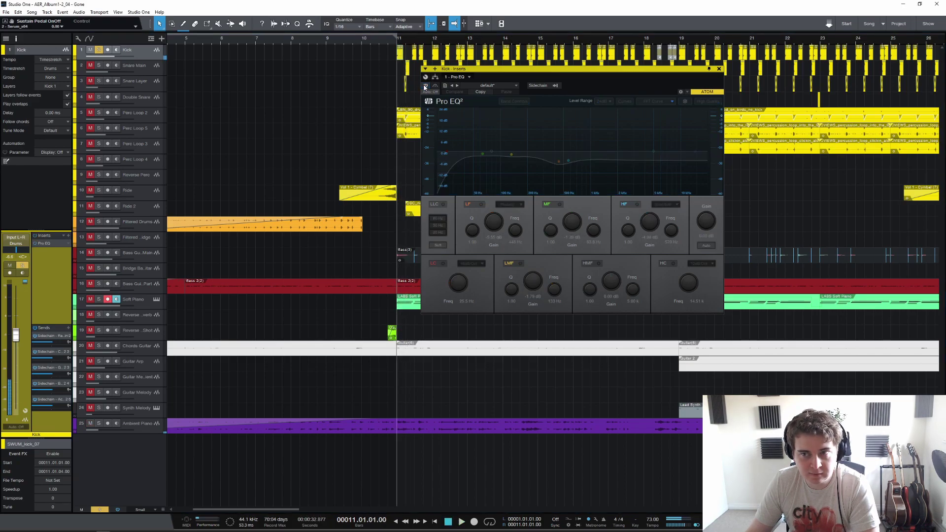
key(space)
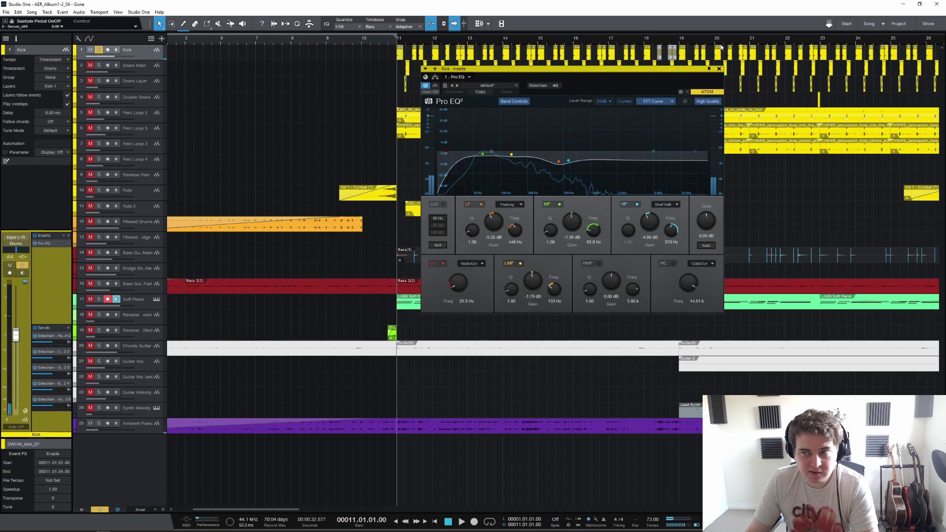
click(719, 69)
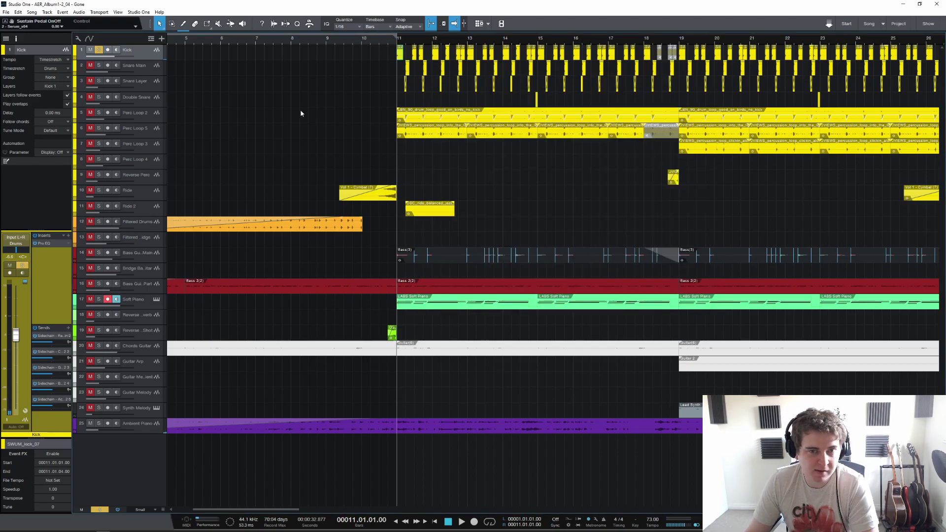
Step: Point out the first Snare Main and Snare Layer hits, switch the solo from Kick to Snare Main and audition it
scroll(408, 43, up, 5)
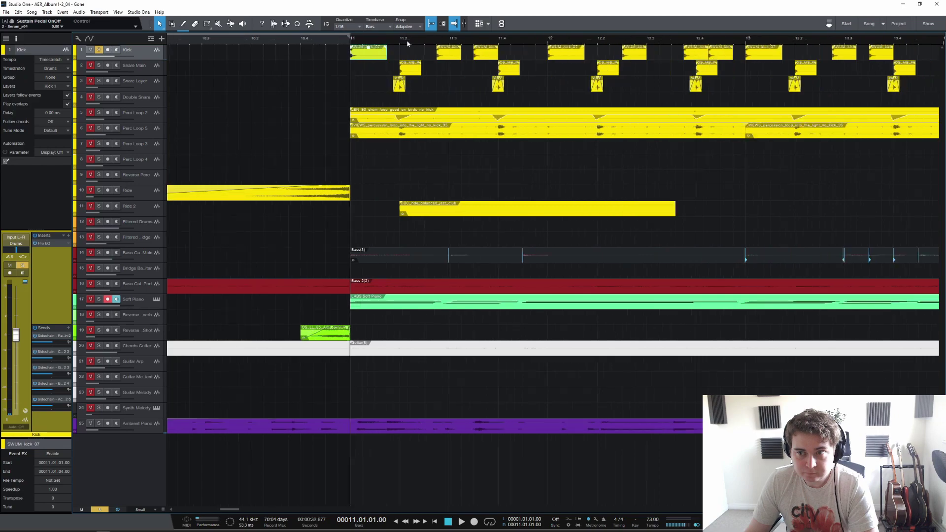
click(410, 68)
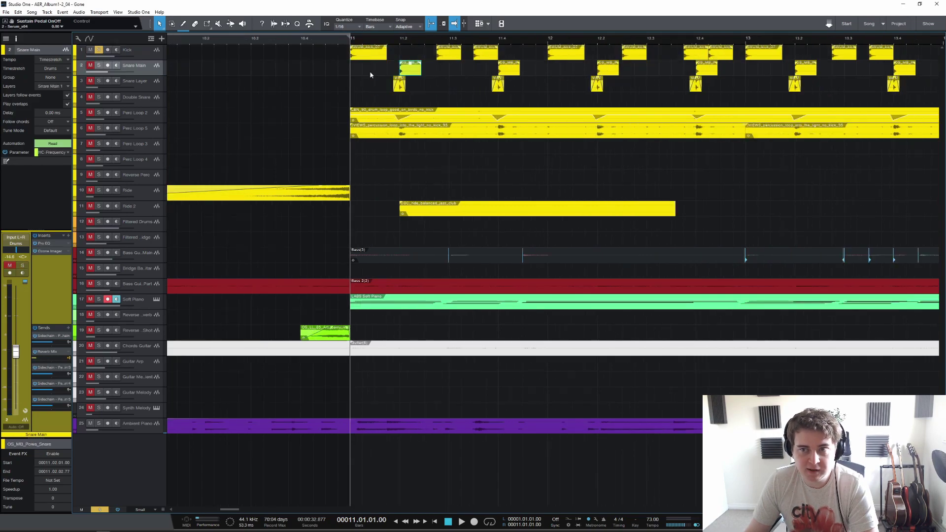
click(399, 85)
click(98, 49)
click(98, 65)
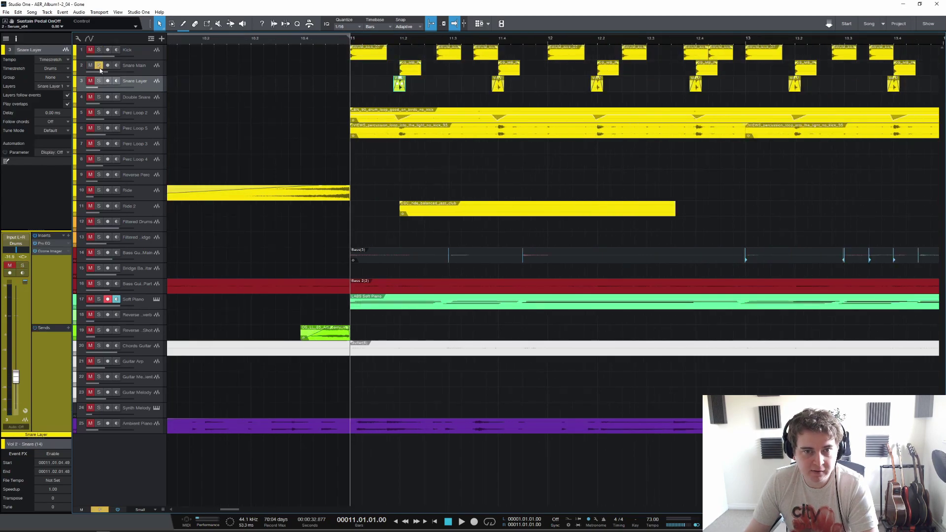
click(142, 67)
key(space)
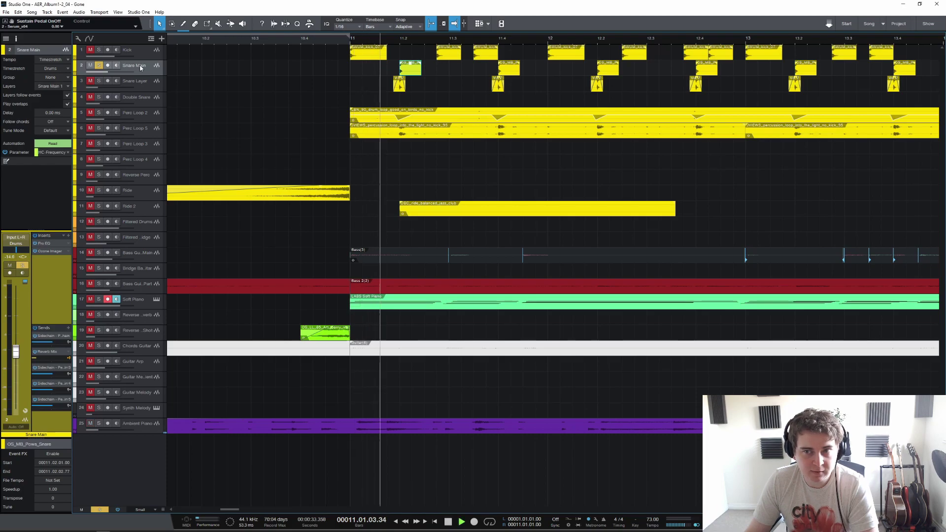
key(space)
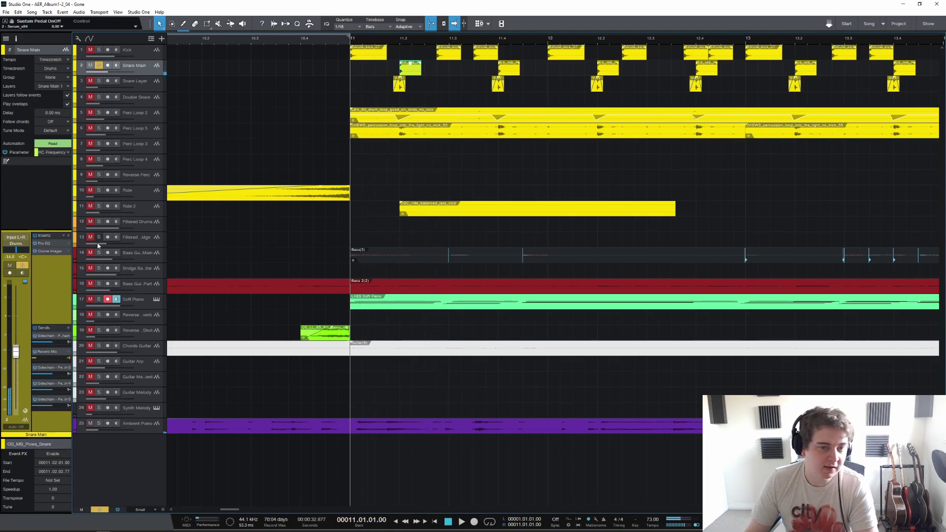
Step: Review the Pro EQ and Ozone Imager inserts on Snare Main, auditioning the snare with Stereoize off and on
click(44, 243)
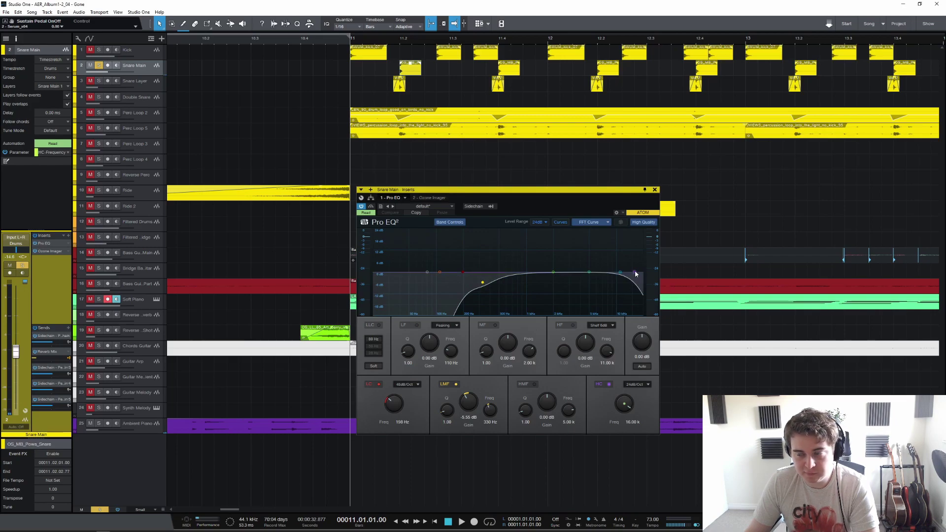
click(54, 251)
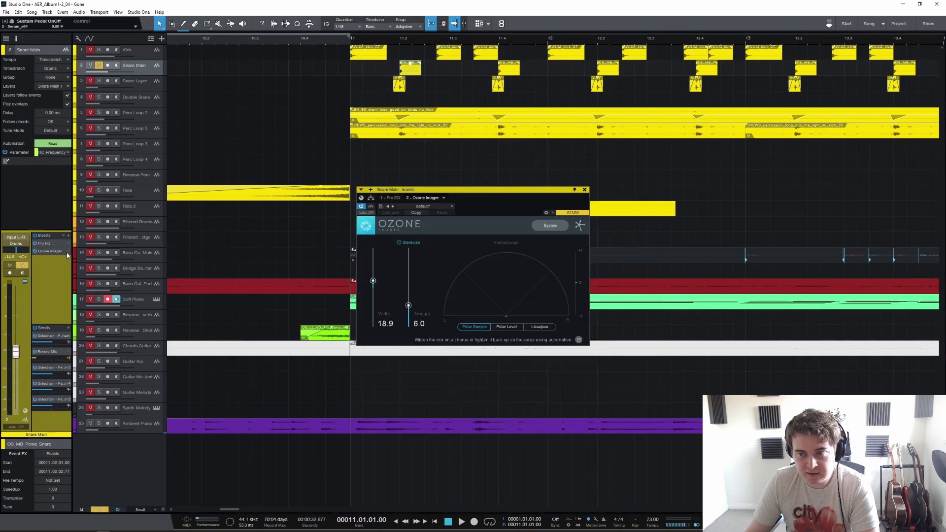
click(404, 244)
key(space)
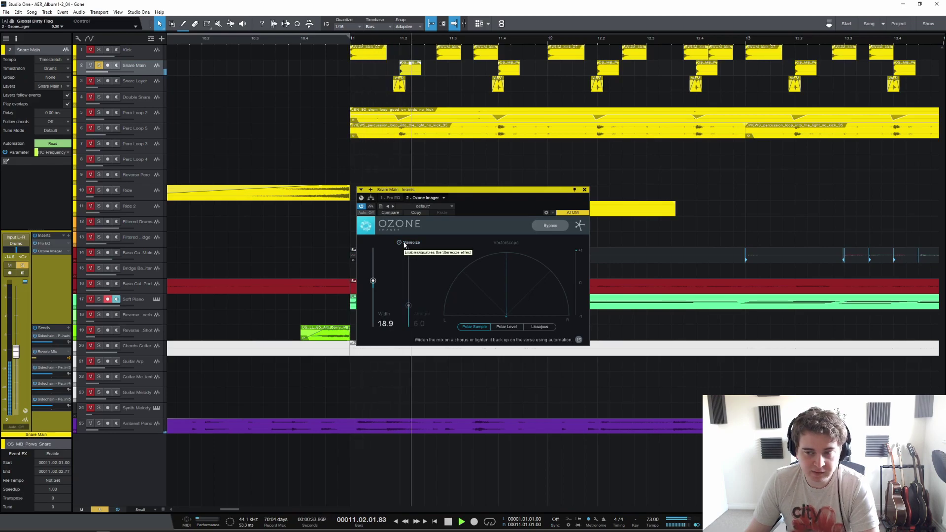
click(405, 244)
key(space)
key(space)
key(space)
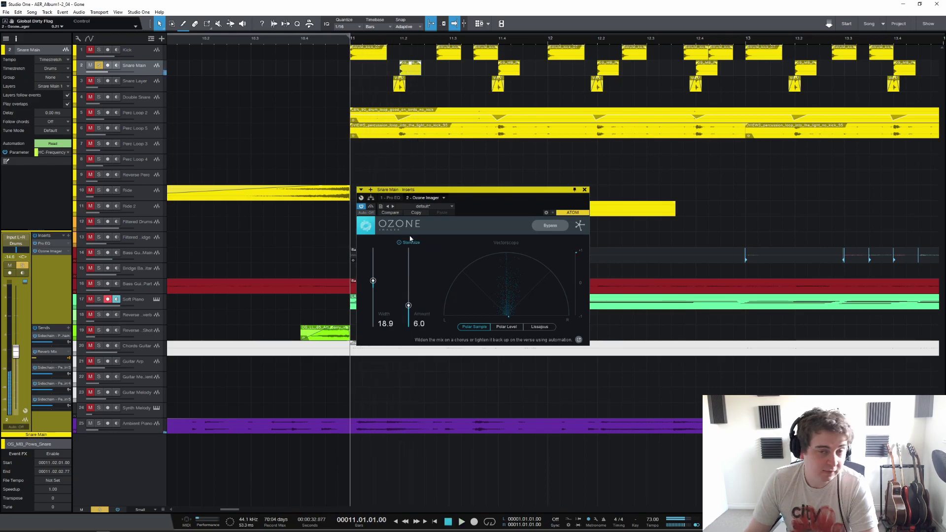
click(585, 190)
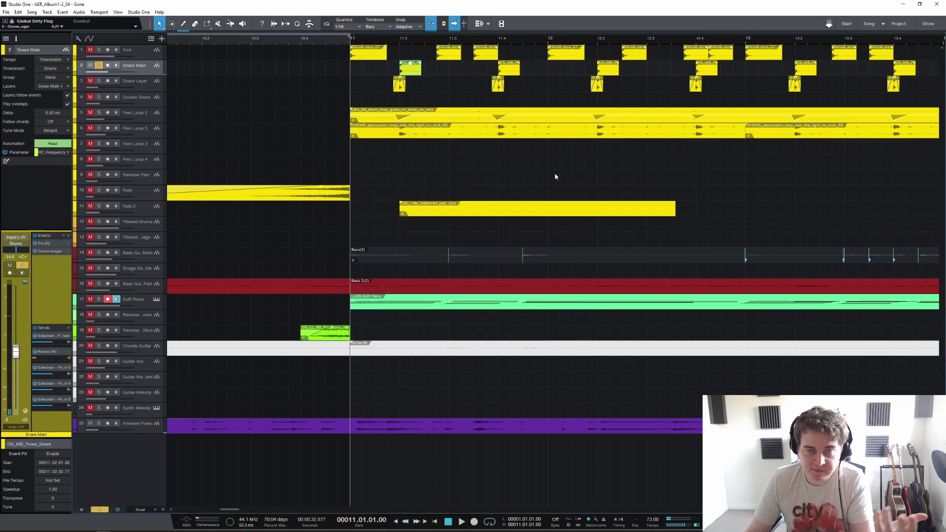
click(52, 251)
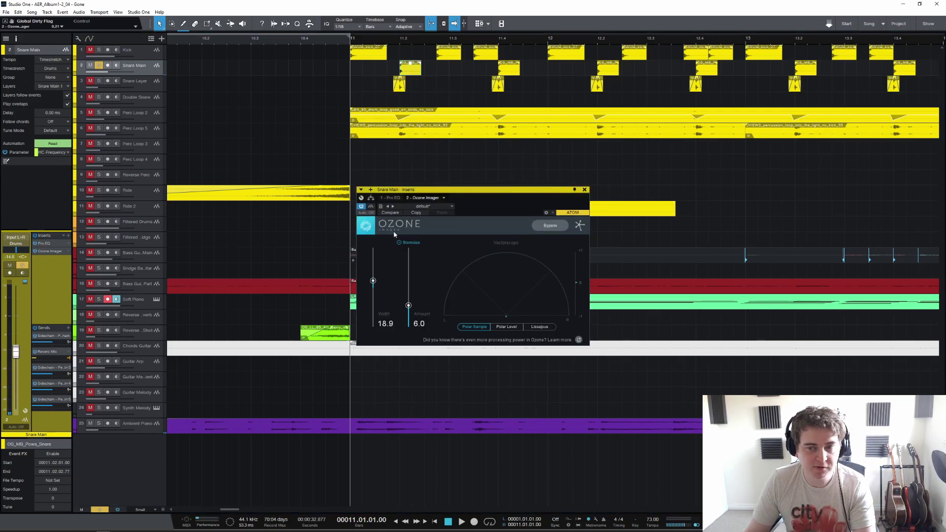
click(585, 191)
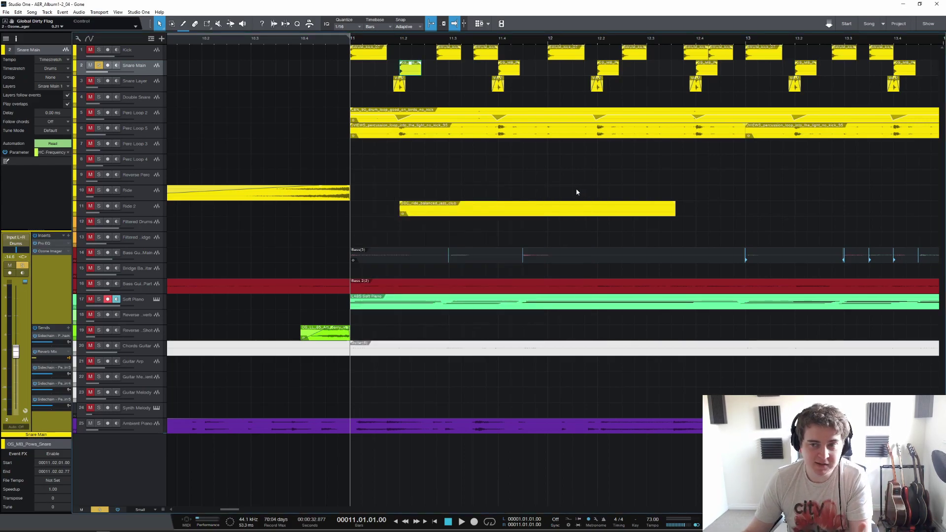
Step: Switch the solo from Snare Main to Snare Layer and audition the layer from bar 11
click(98, 81)
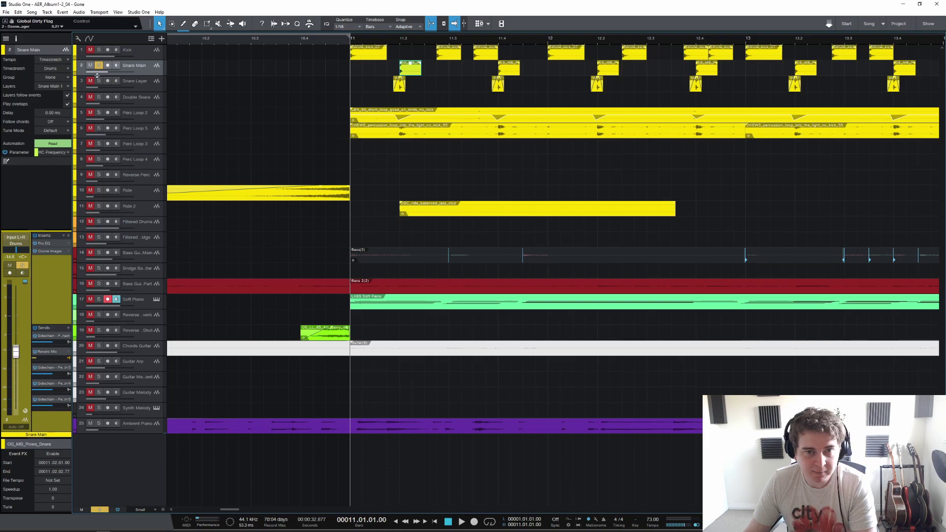
click(98, 65)
click(132, 84)
key(space)
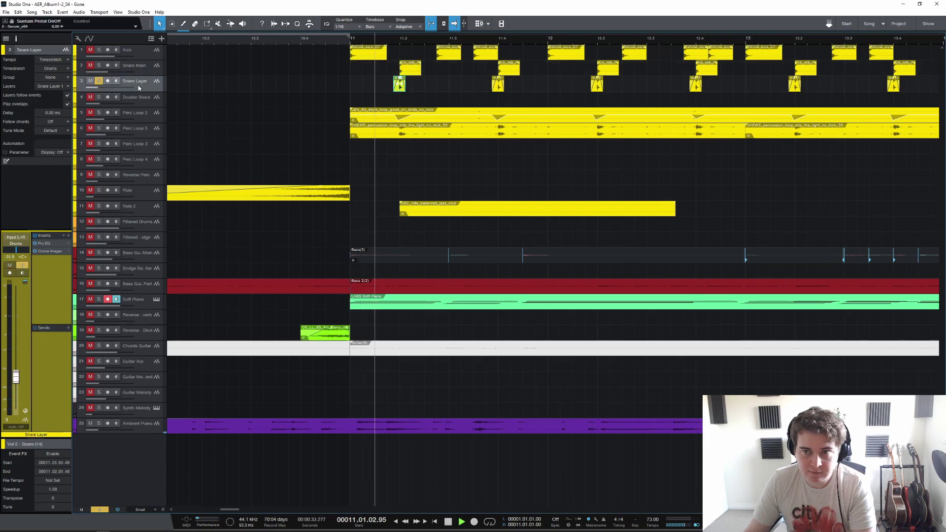
key(space)
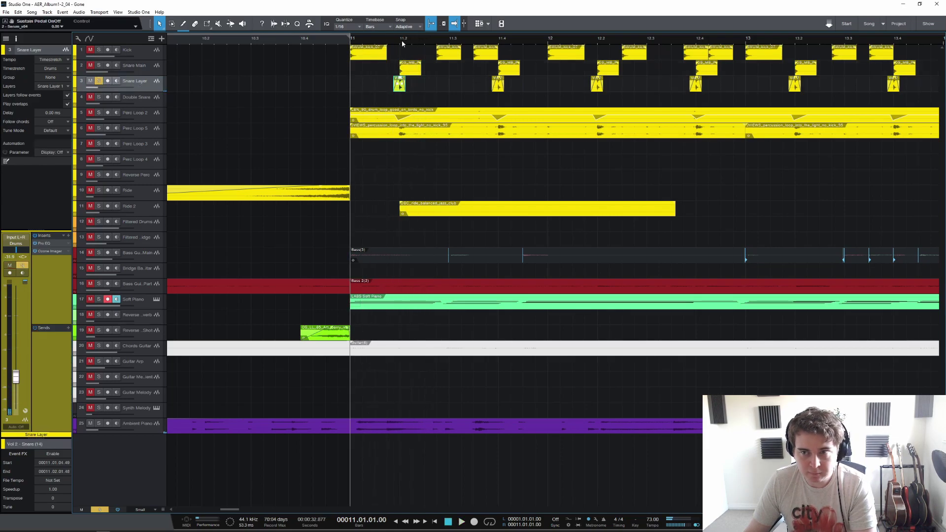
Step: Examine the fades and timing of the Snare Layer hit around bar 11 beat 2 up close while replaying it
scroll(402, 44, up, 8)
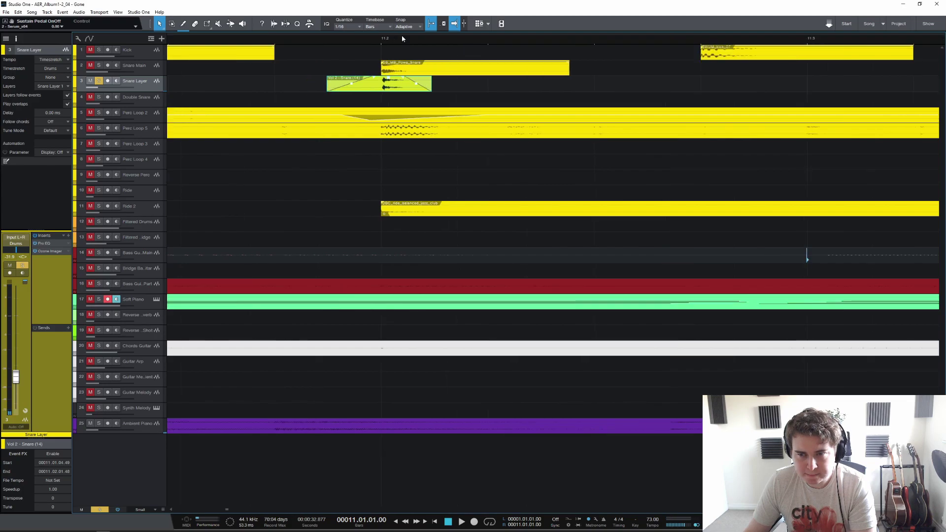
key(space)
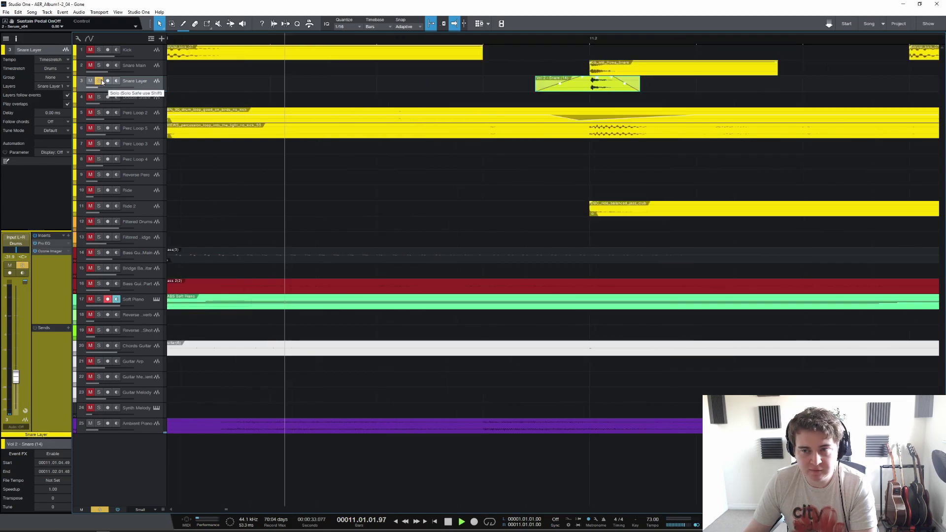
key(space)
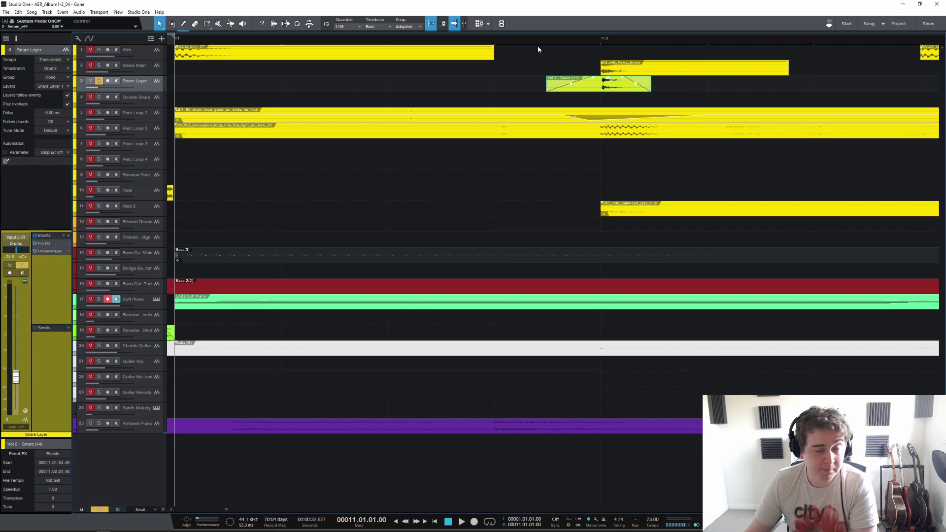
drag(505, 76, 643, 91)
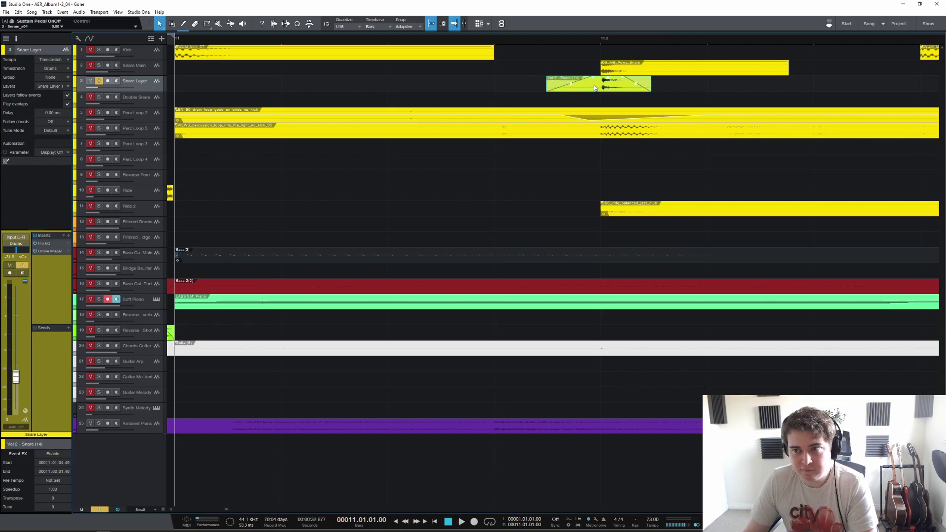
scroll(574, 41, down, 3)
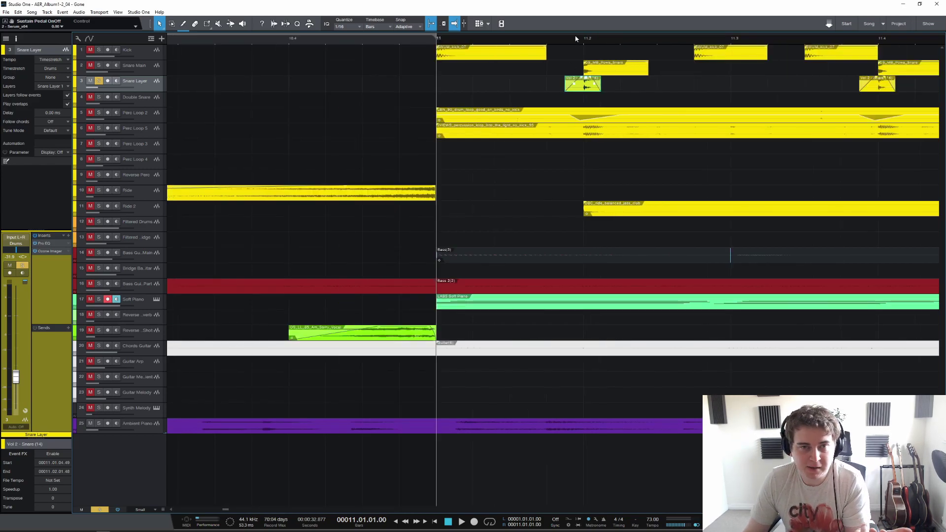
Step: Add Snare Main to the soloed Snare Layer, audition both together and unsolo Snare Main
click(98, 65)
key(space)
key(space)
click(99, 65)
Step: Inspect the Pro EQ and Ozone Imager settings on Snare Layer and close the insert window
click(48, 244)
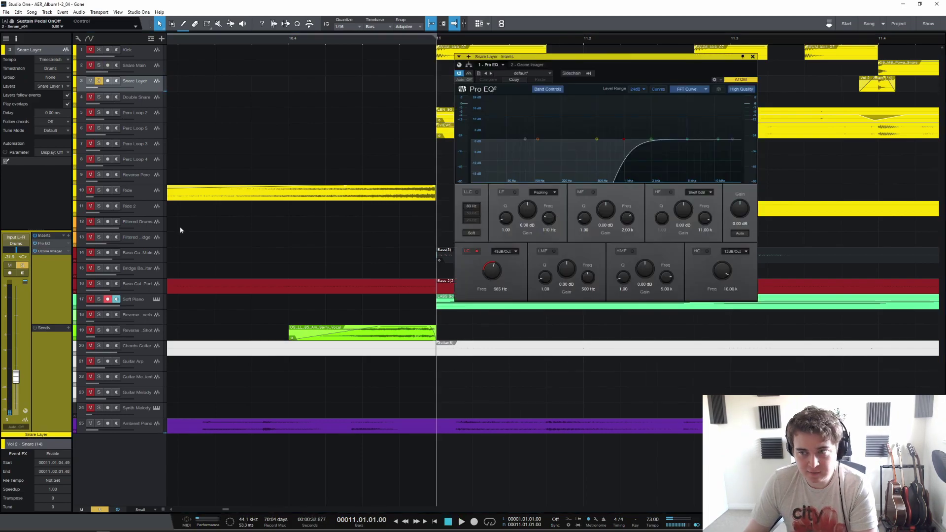
click(46, 251)
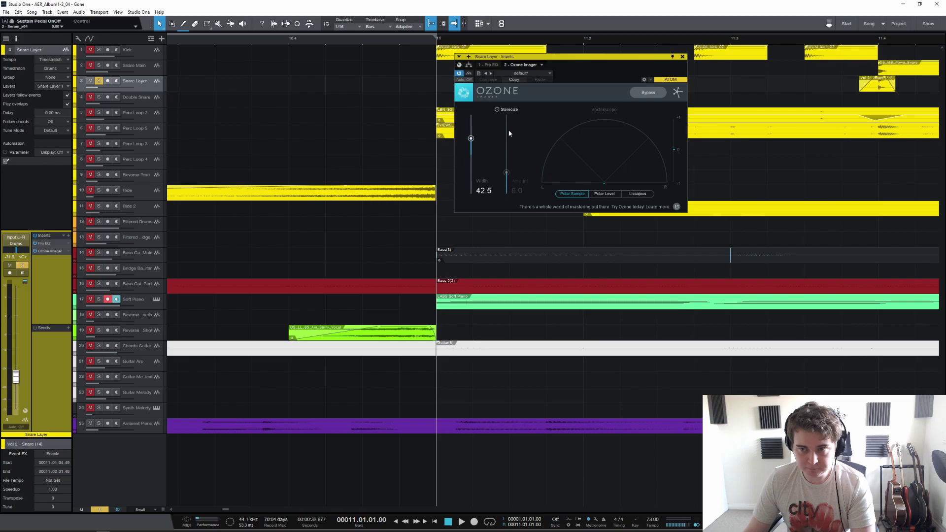
click(683, 56)
Step: Solo Snare Main alongside Snare Layer again and play the combined snare from bar 11
click(99, 65)
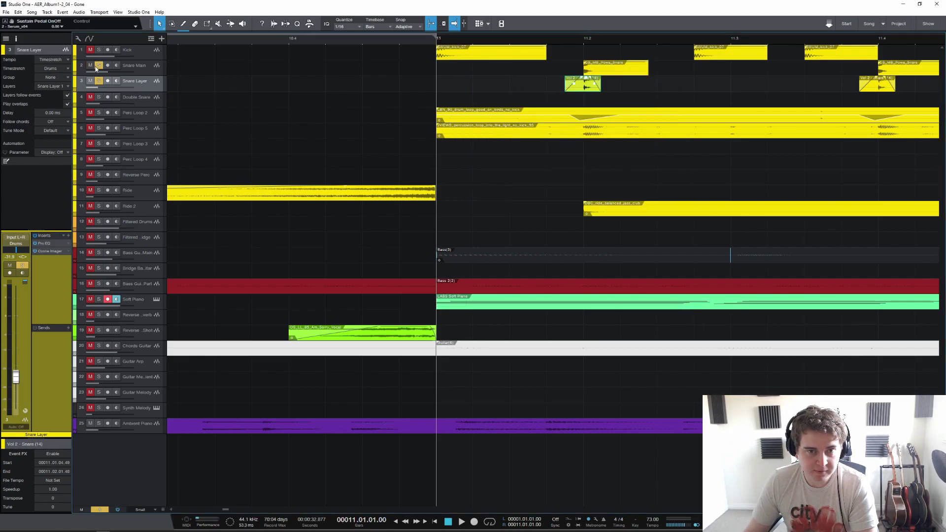
key(space)
key(space)
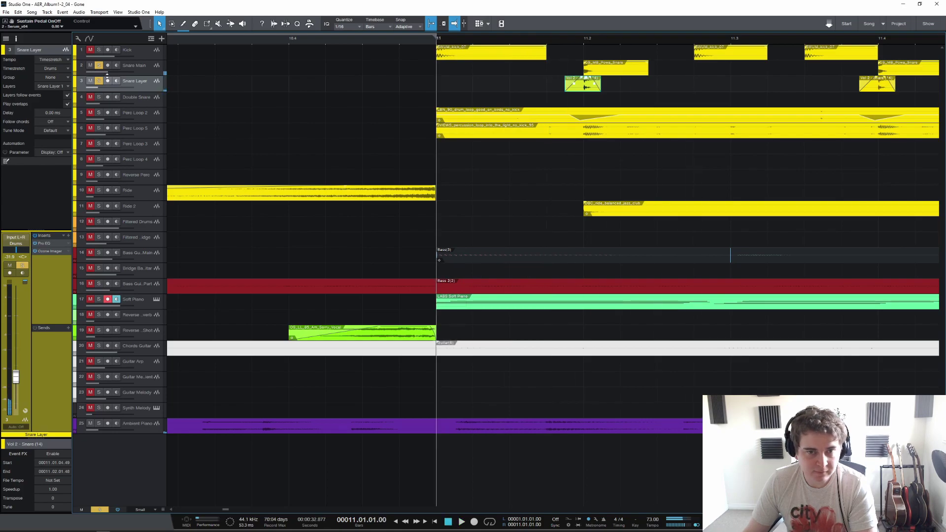
Step: Solo only Perc Loop 2 and inspect its Pro EQ and VPS Multiband Sidechain inserts
scroll(333, 120, down, 3)
click(210, 118)
click(99, 113)
click(43, 245)
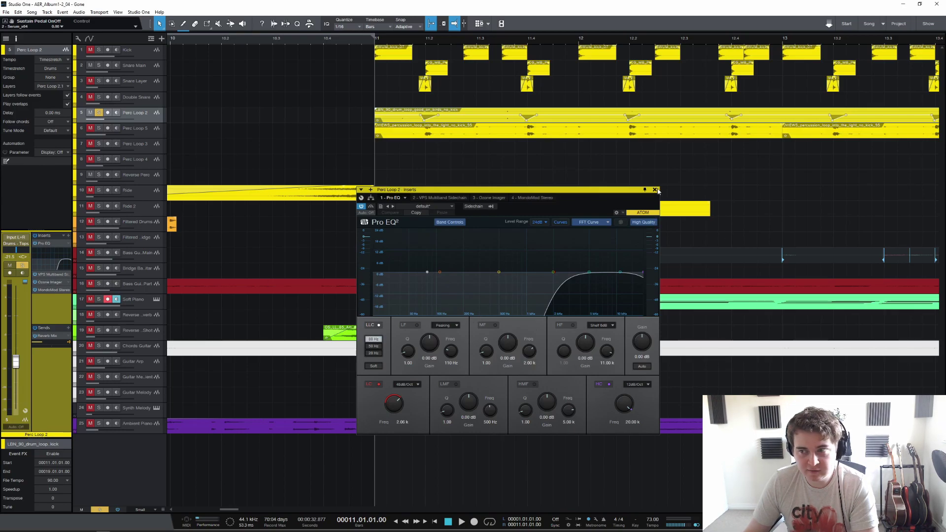
click(49, 274)
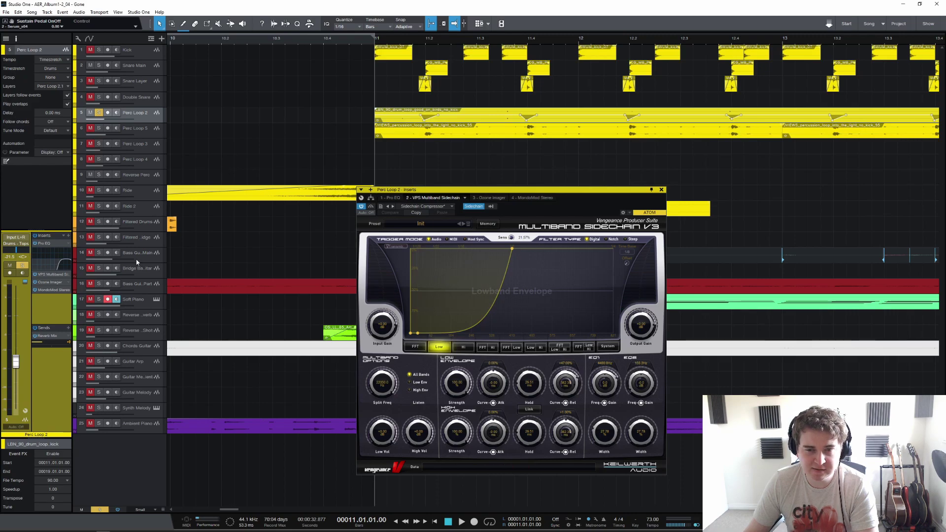
Step: Inspect the VPS Multiband Sidechain trigger source and the Snare Main inserts, return to Perc Loop 2's sidechain, and close its window
click(401, 247)
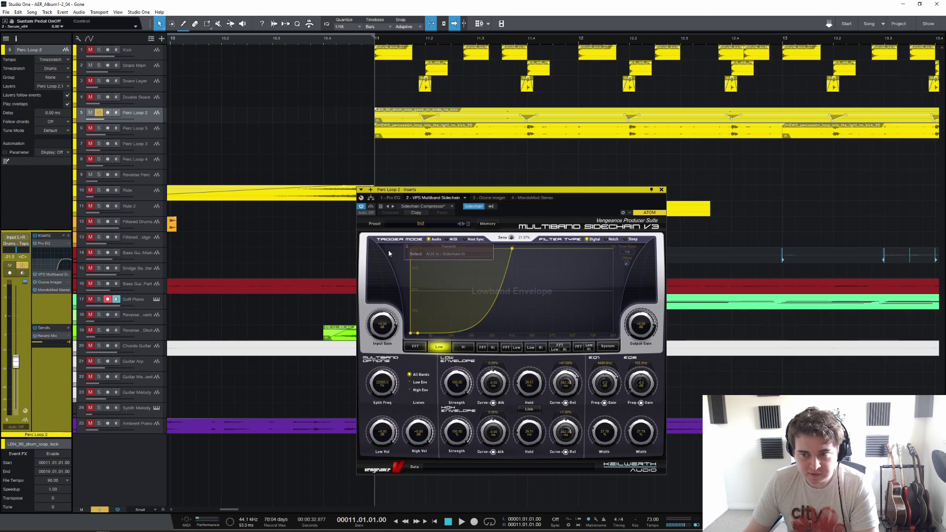
click(139, 75)
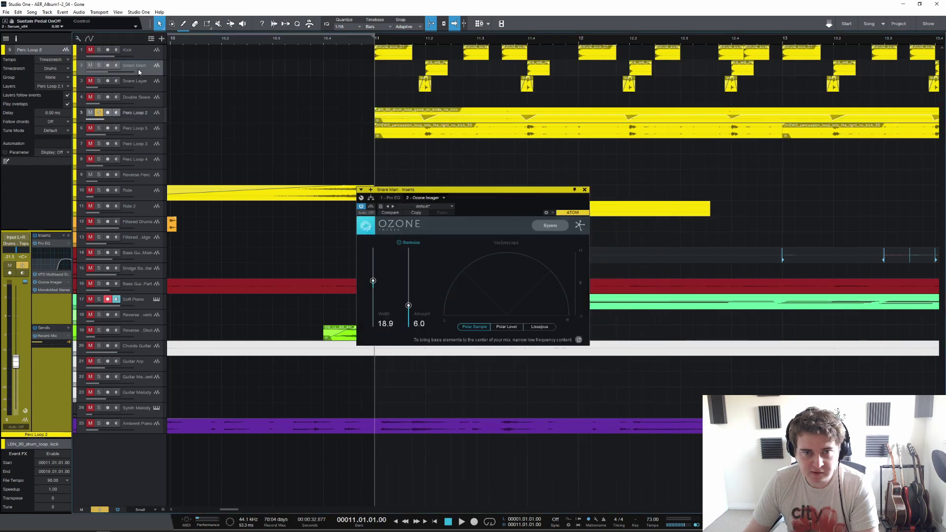
click(146, 112)
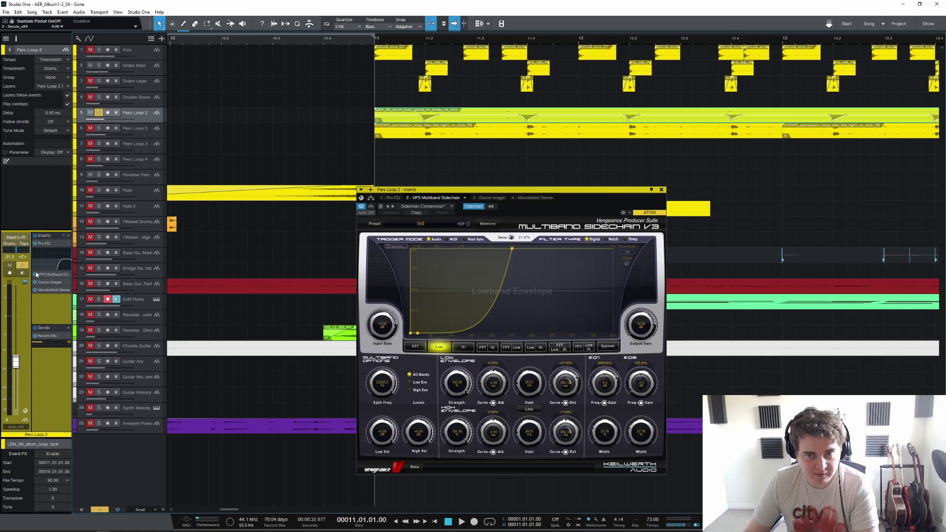
click(662, 190)
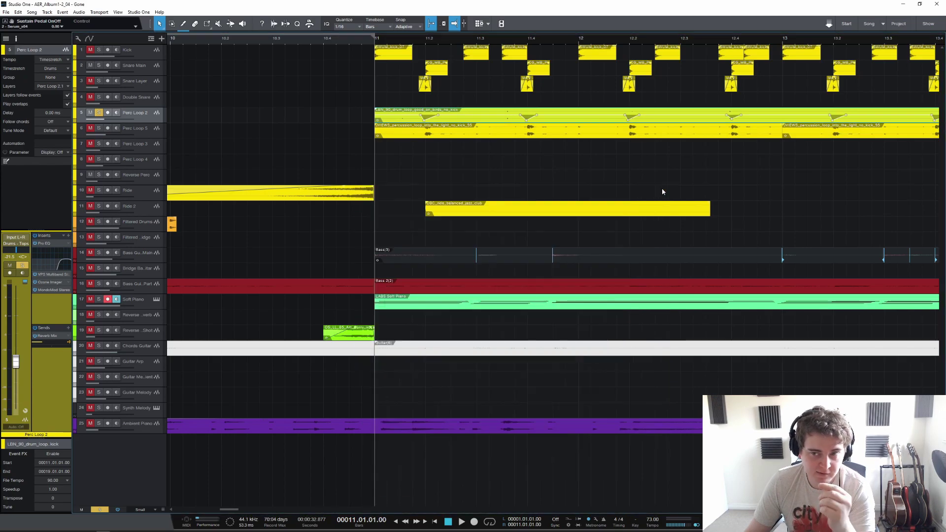
Step: Open the Perc Loop 2 event in the audio editor and examine its gain envelope dips up close and across the whole loop
double_click(468, 119)
drag(333, 292, 353, 296)
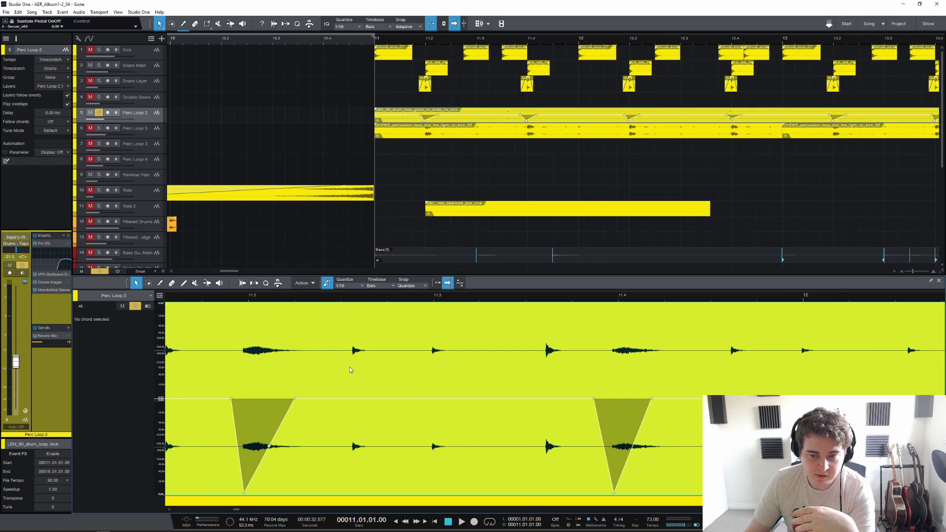
drag(474, 304, 472, 297)
scroll(434, 303, up, 5)
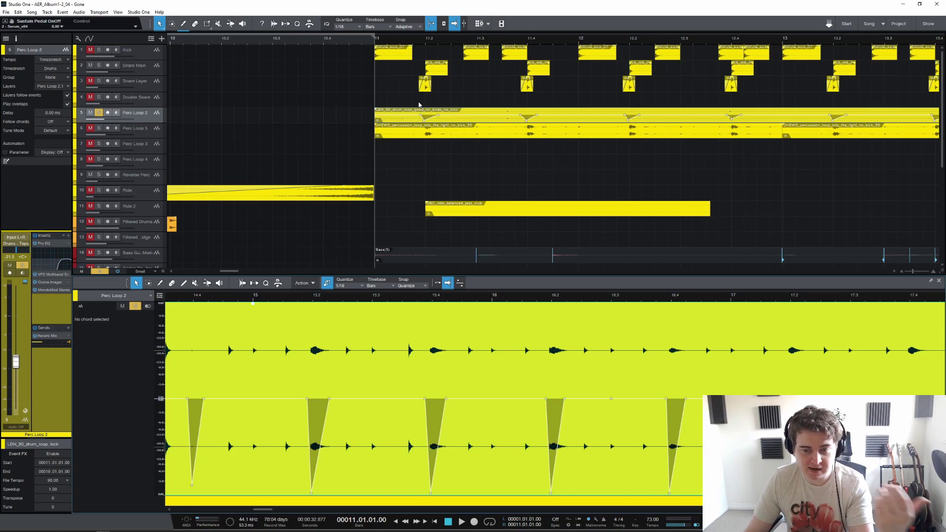
scroll(316, 291, up, 5)
scroll(315, 291, up, 3)
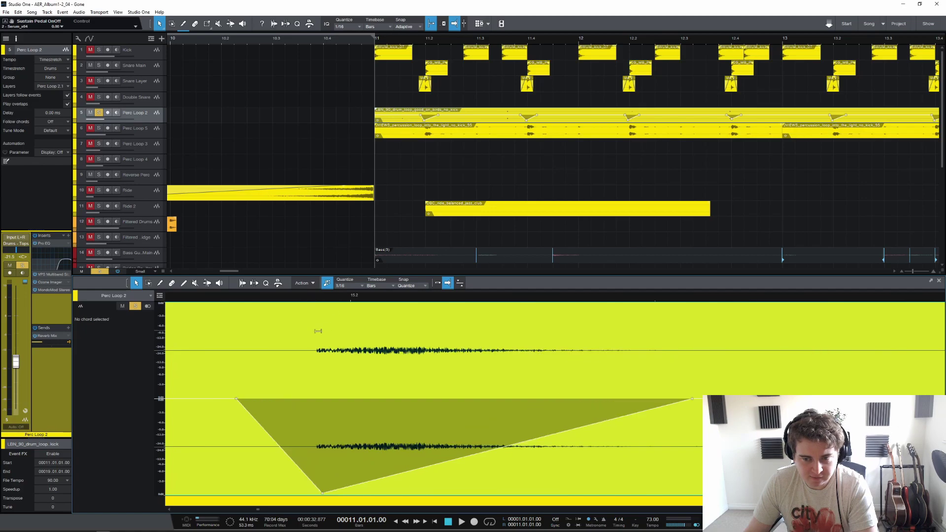
scroll(349, 291, down, 10)
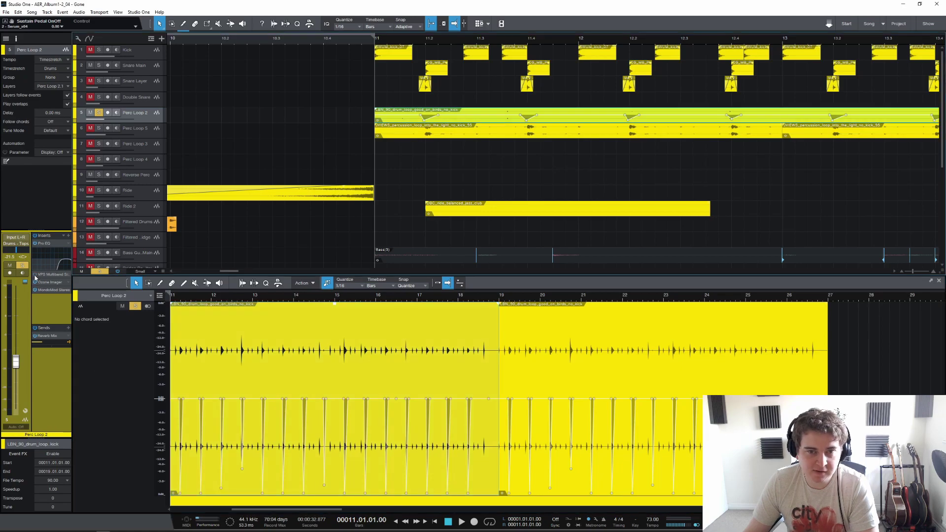
Step: Disable the gain envelope on the first Perc Loop 2 event and audition the soloed loop from bar 11
key(space)
key(space)
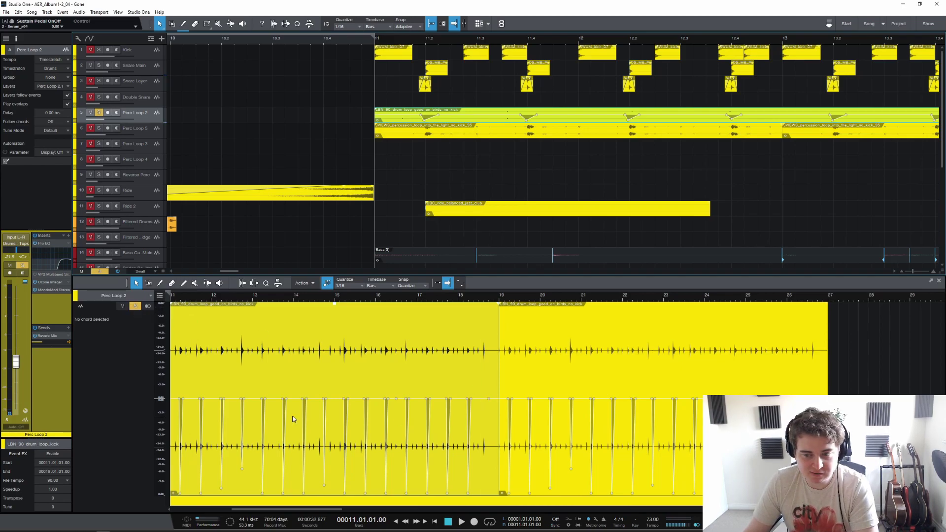
right_click(462, 121)
click(506, 154)
click(507, 155)
click(507, 154)
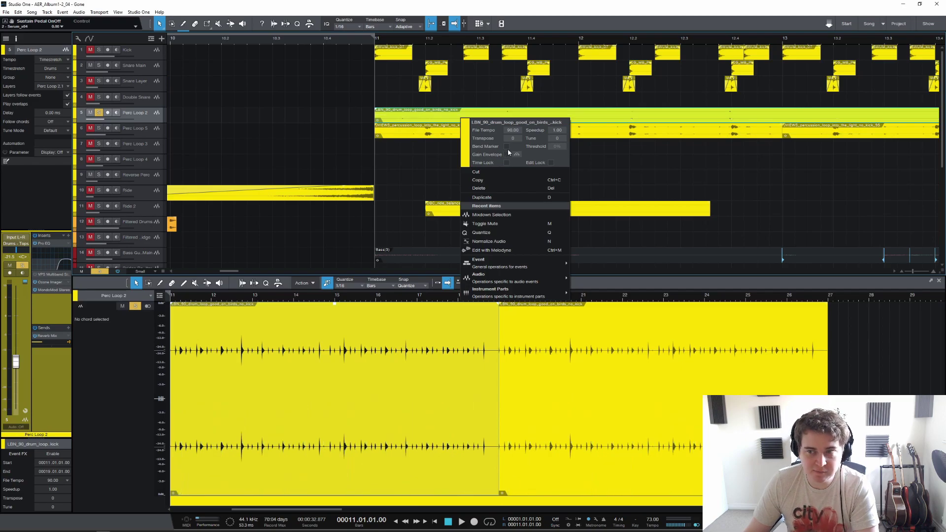
key(space)
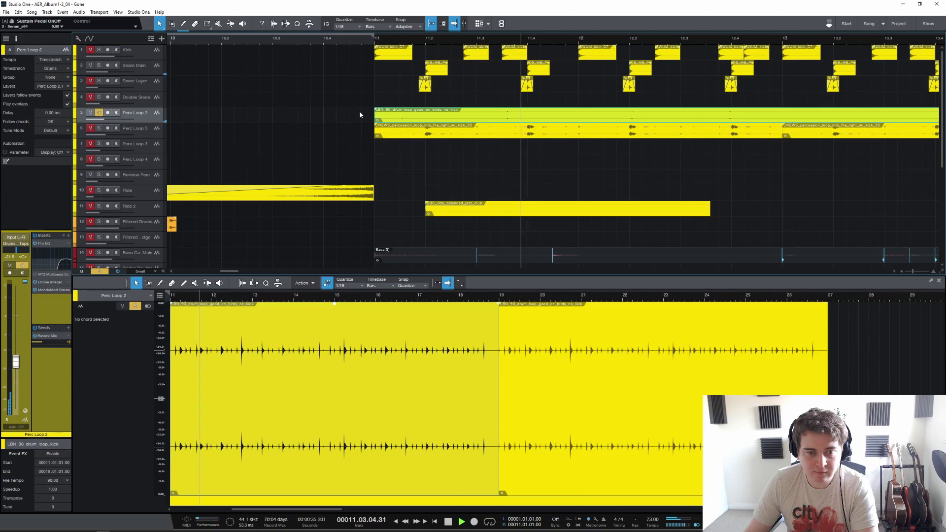
key(space)
Step: Audition Perc Loop 2 from bar 11 with Pro EQ bypassed and re-enable the event's gain envelope
key(space)
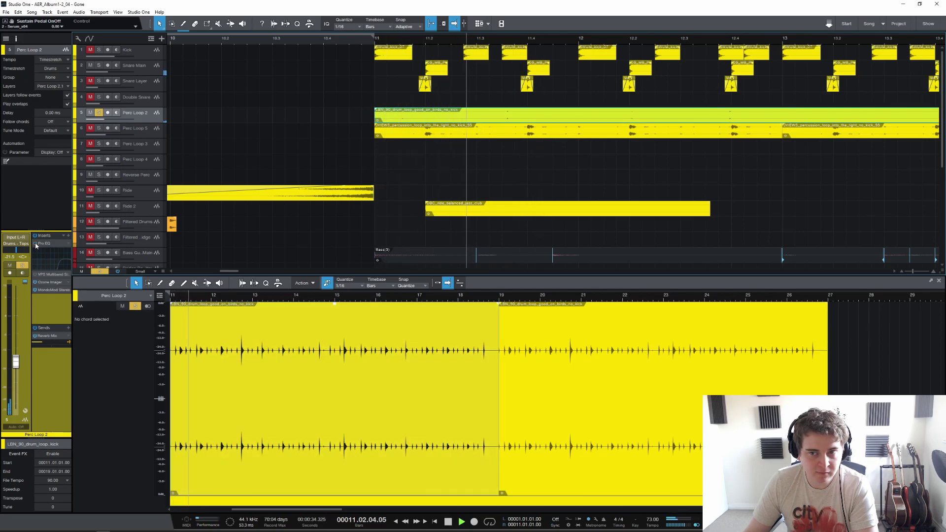
key(space)
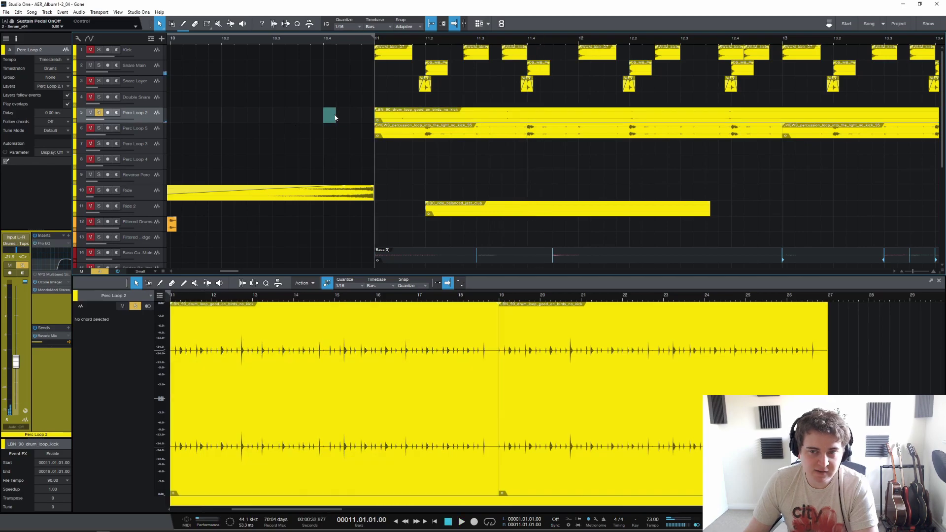
right_click(413, 116)
click(457, 152)
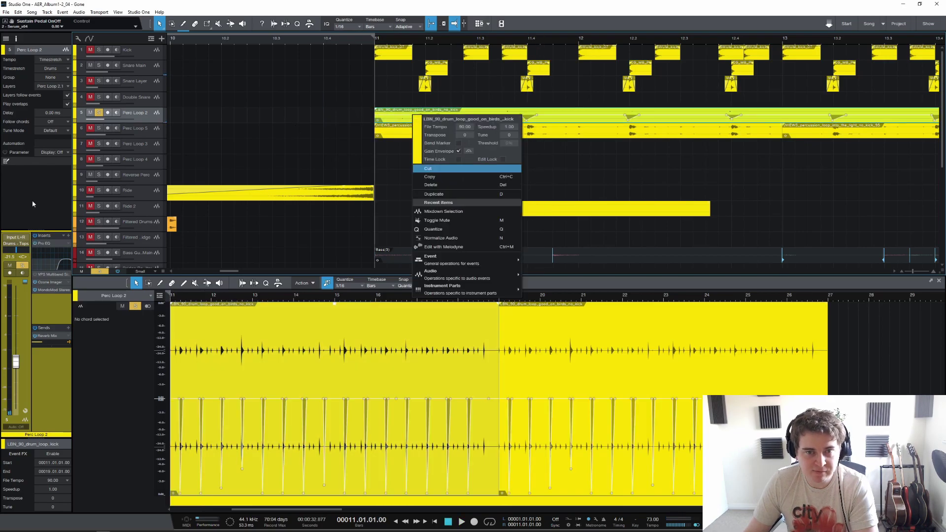
Step: Inspect the Ozone Imager settings on Perc Loop 2 and close the insert window
click(37, 283)
click(47, 282)
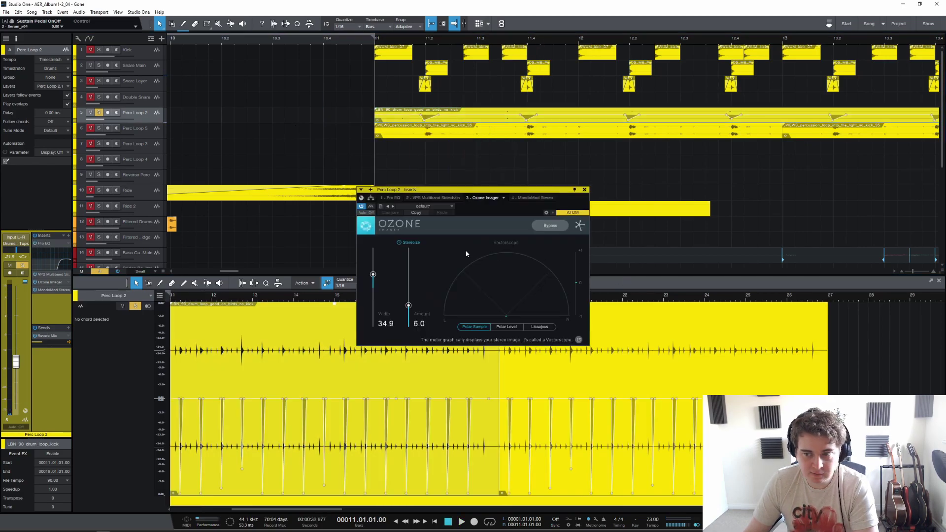
click(584, 190)
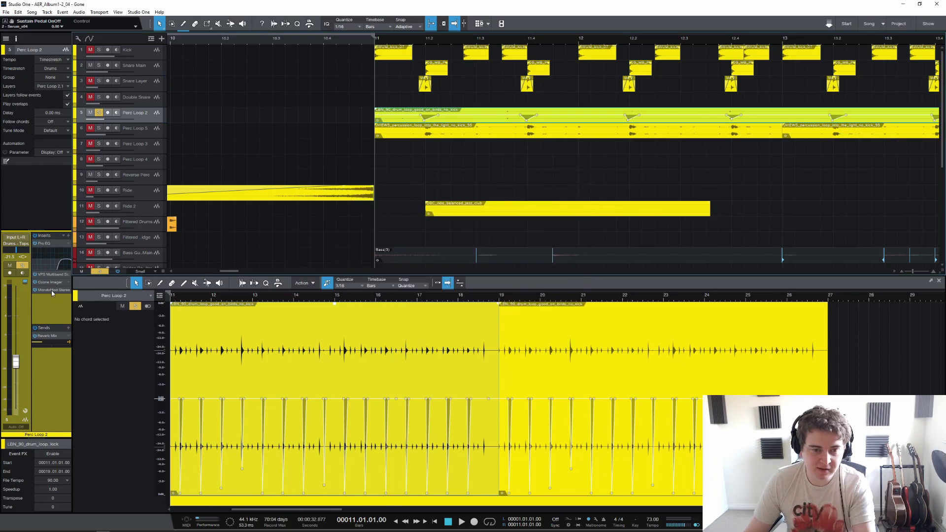
Step: Open the MondoMod Stereo insert on Perc Loop 2 and compare the loop from bar 11 with the effect bypassed and enabled
click(53, 291)
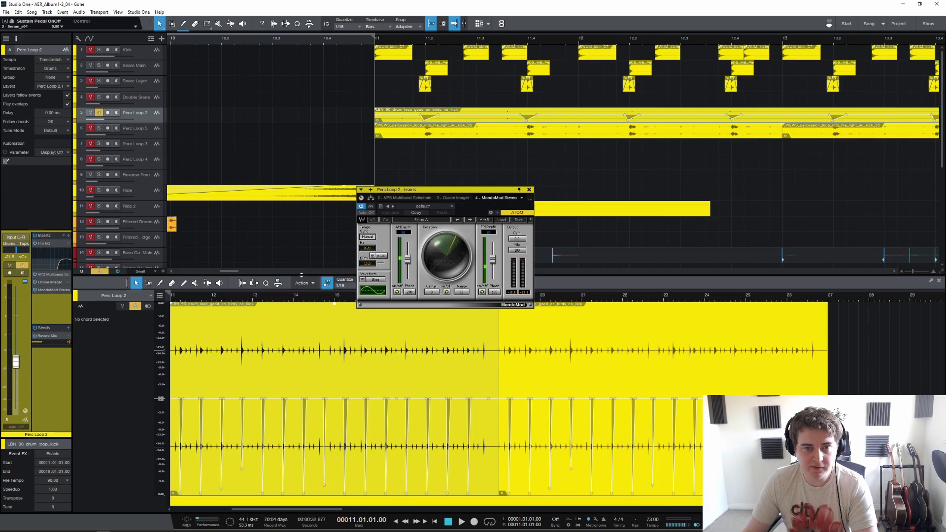
click(361, 207)
key(space)
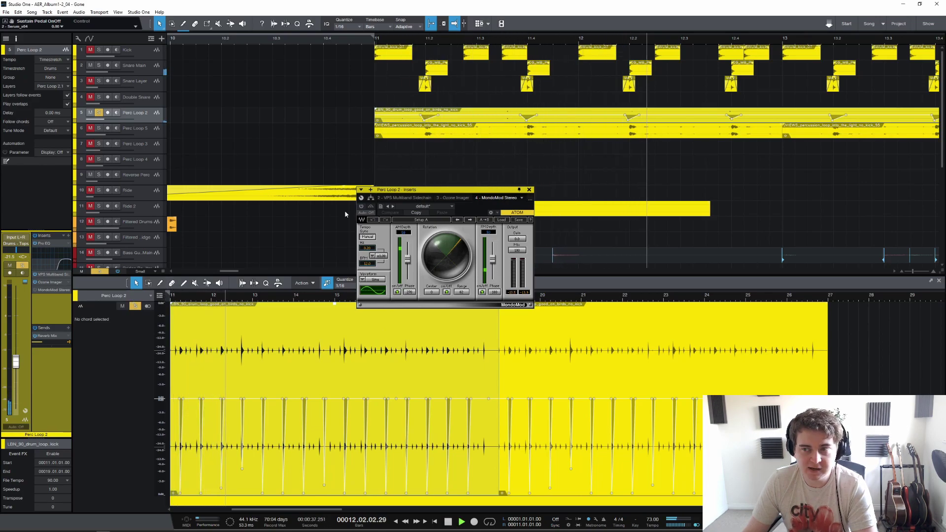
key(space)
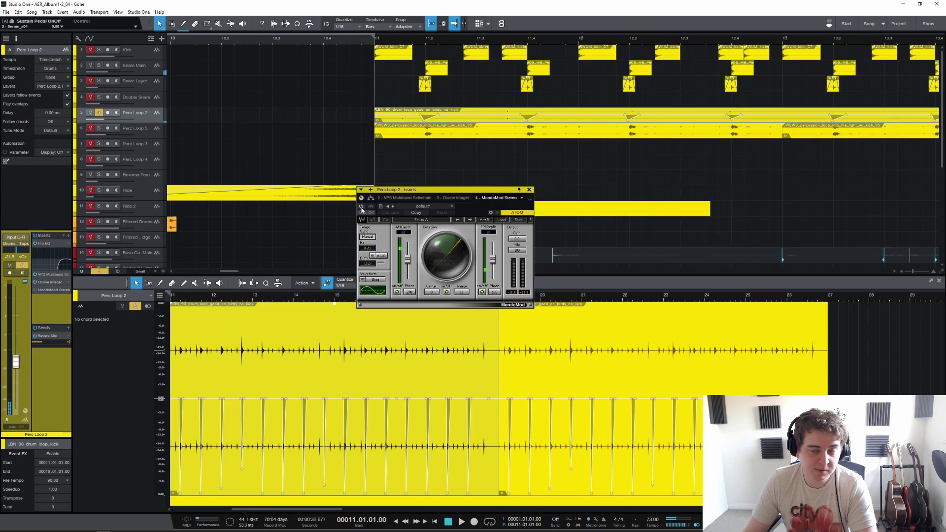
click(361, 207)
key(space)
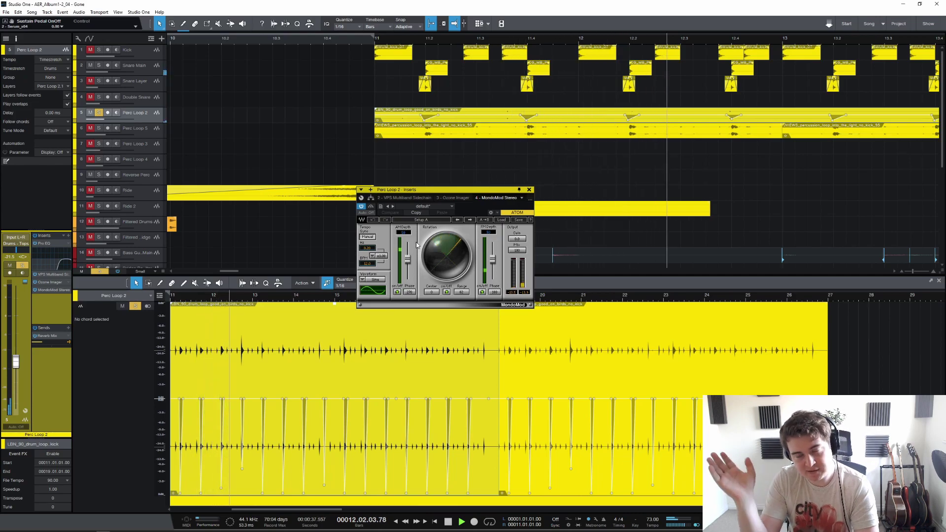
key(space)
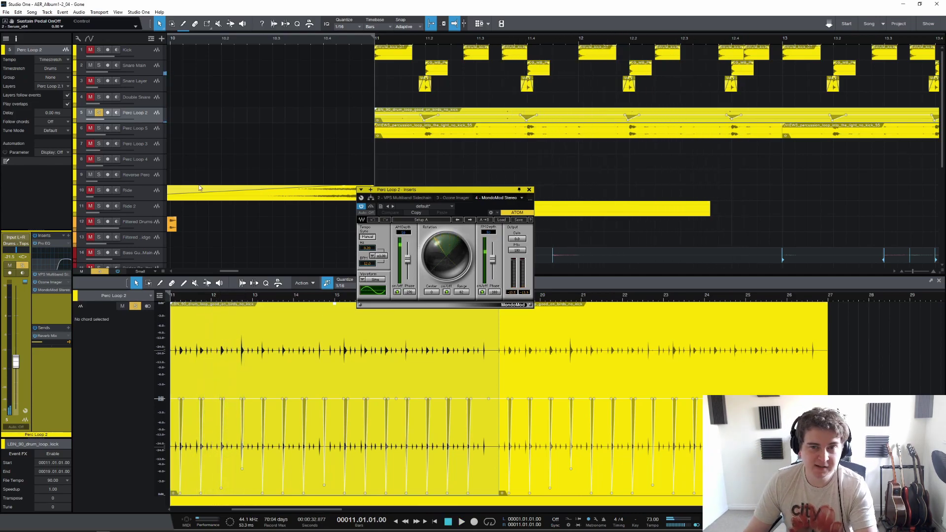
Step: Unsolo Perc Loop 2, close its insert window, and play Perc Loop 5 soloed from bar 11
click(100, 114)
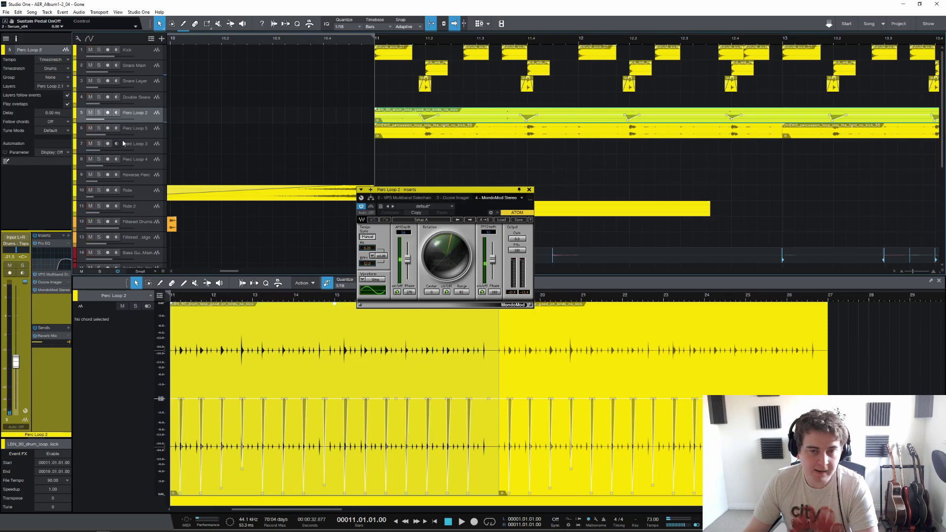
click(529, 190)
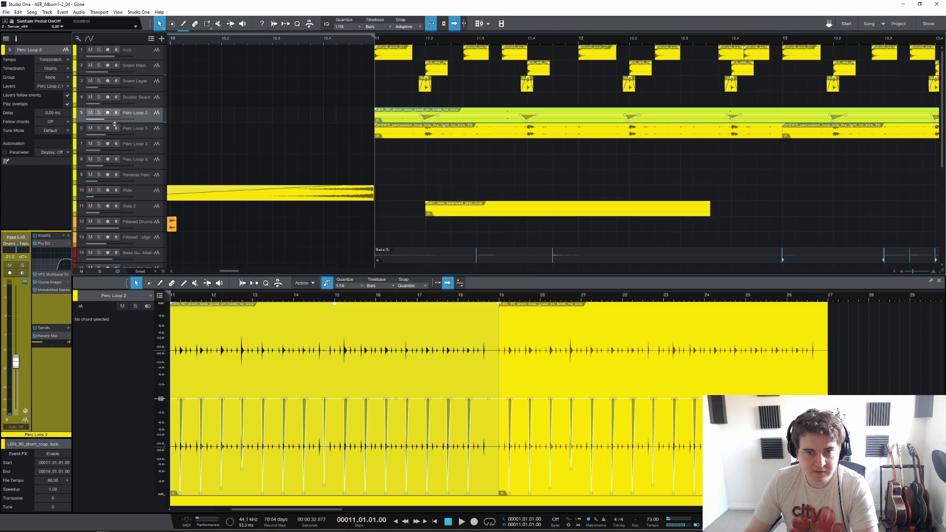
click(102, 132)
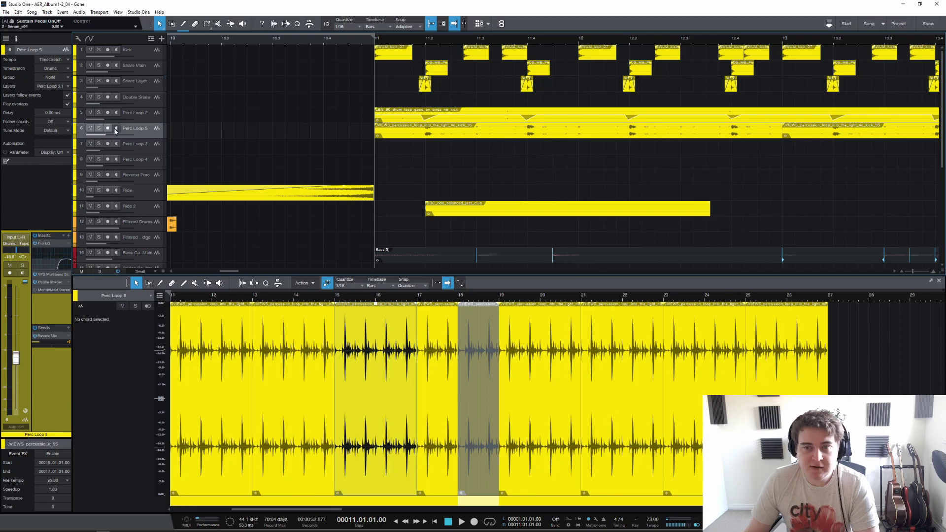
click(98, 129)
key(space)
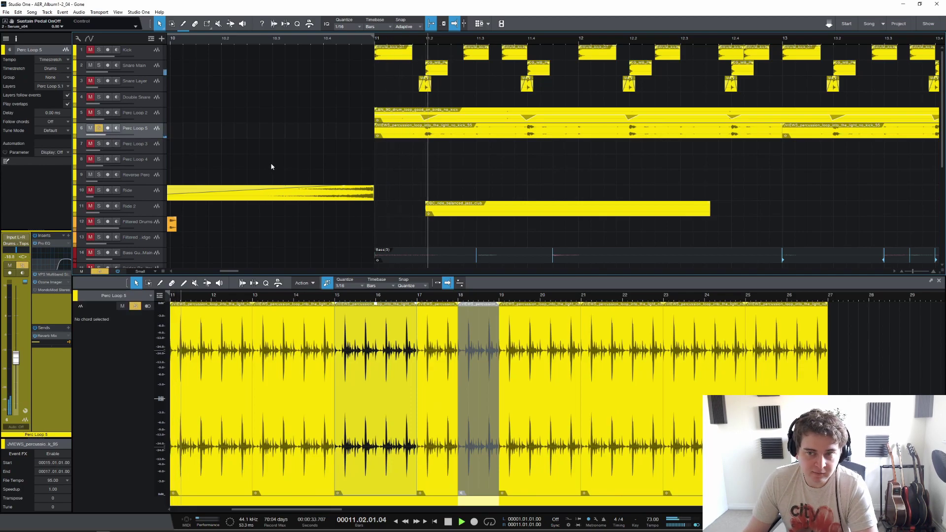
Step: Inspect the VPS Multiband Sidechain insert on Perc Loop 5 during playback, stop playback, and unsolo the track
click(52, 274)
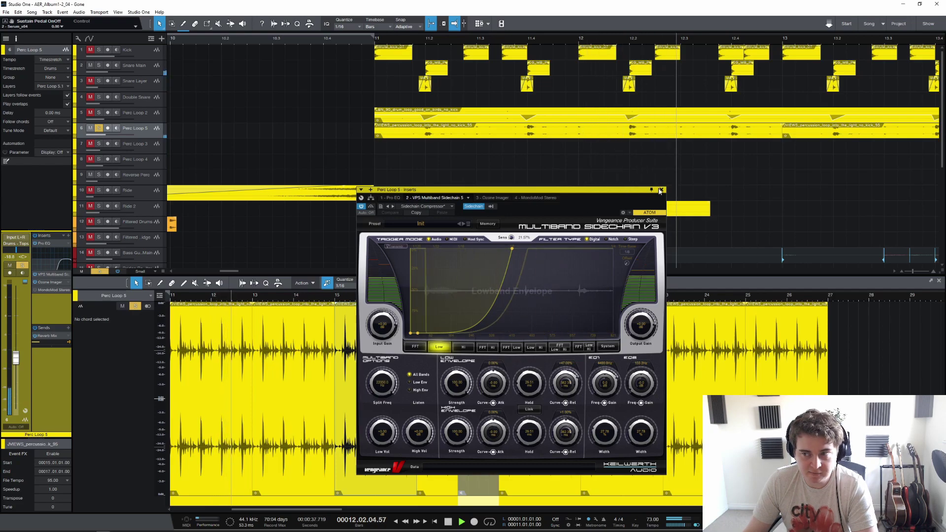
key(Escape)
key(space)
click(99, 129)
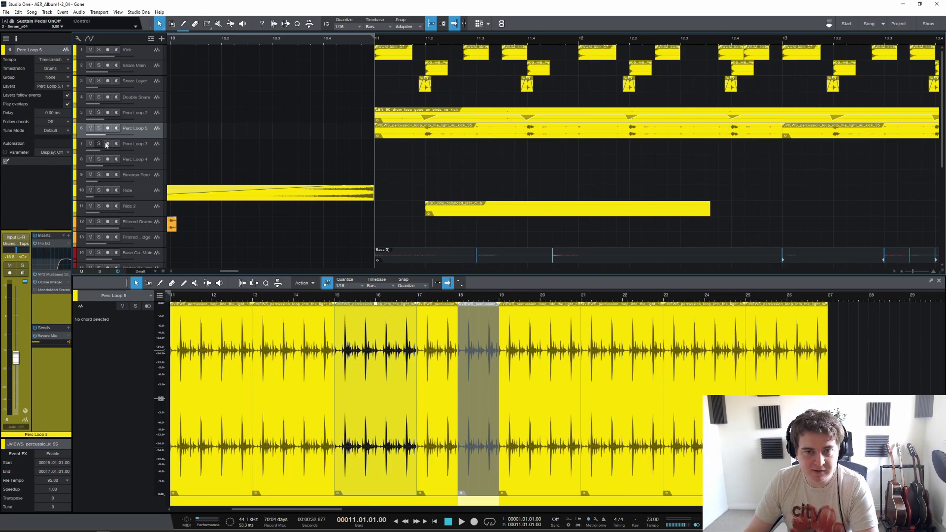
Step: Select the Ride 2 track and play the full mix from the ride hit at 11.2
click(425, 41)
click(149, 208)
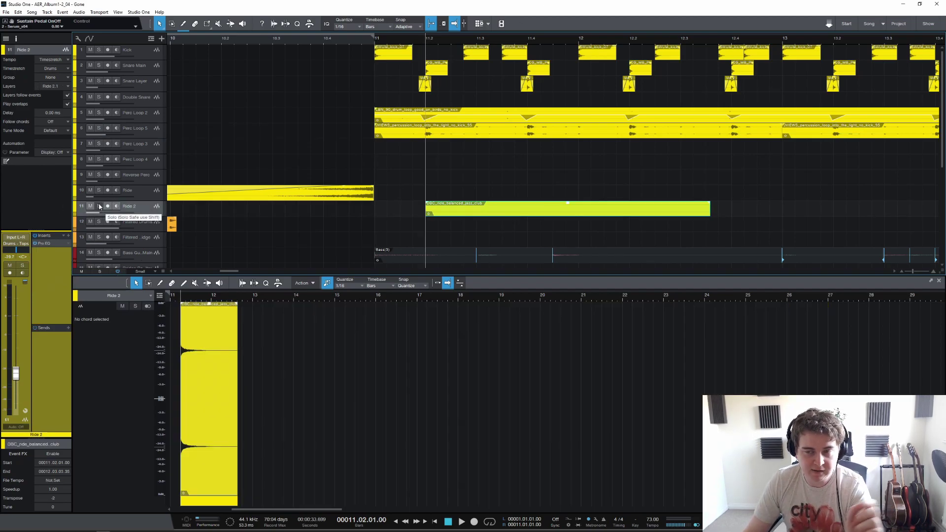
key(space)
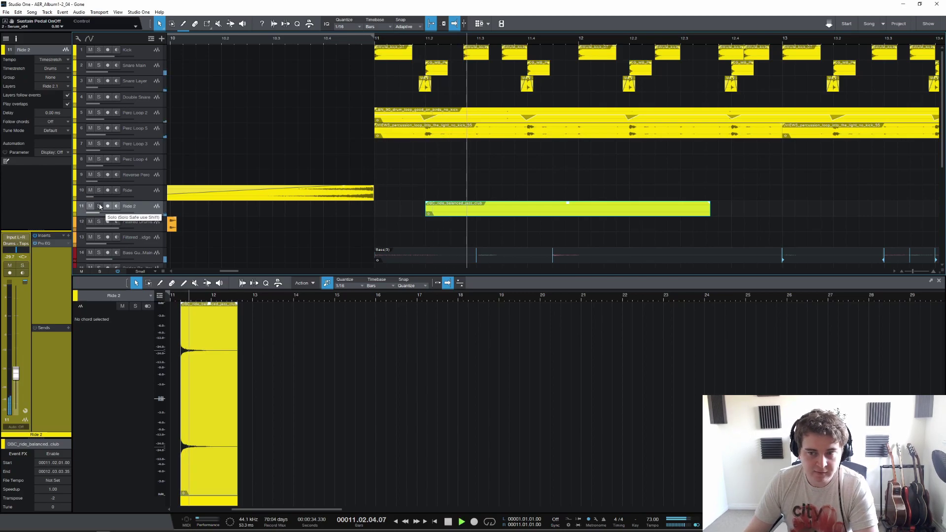
key(space)
Step: Show the mixer console and open the Supercharger GT insert on the Drums bus
click(645, 227)
key(F3)
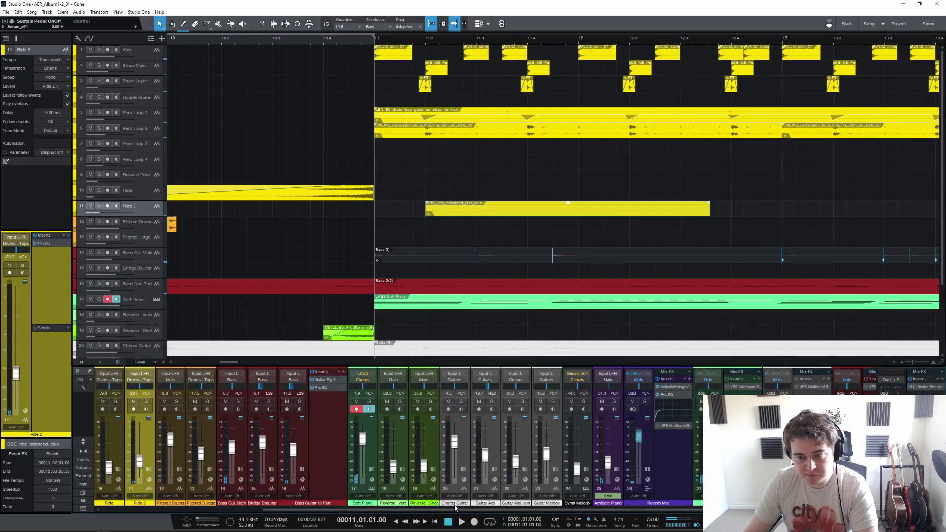
scroll(460, 504, right, 6)
click(760, 387)
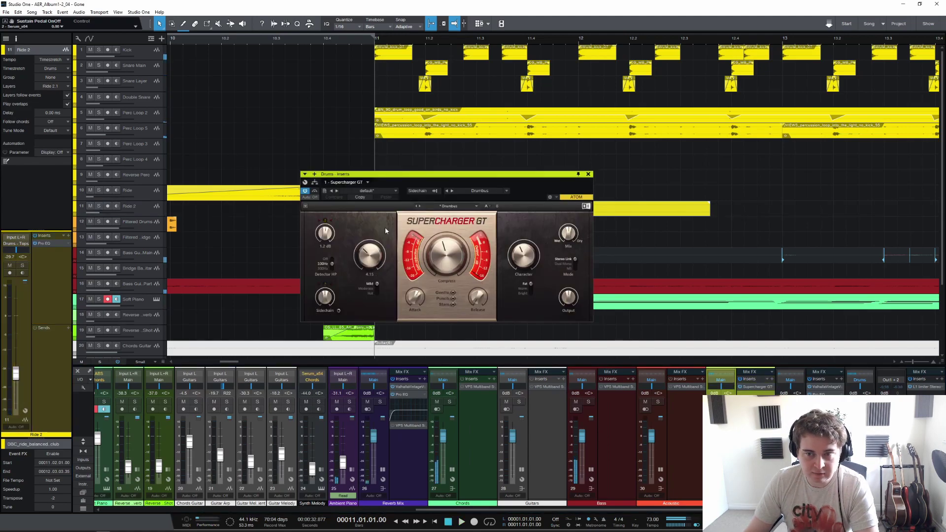
Step: Solo the Drums bus and play the drums from bar 11 through Supercharger GT
key(s)
key(space)
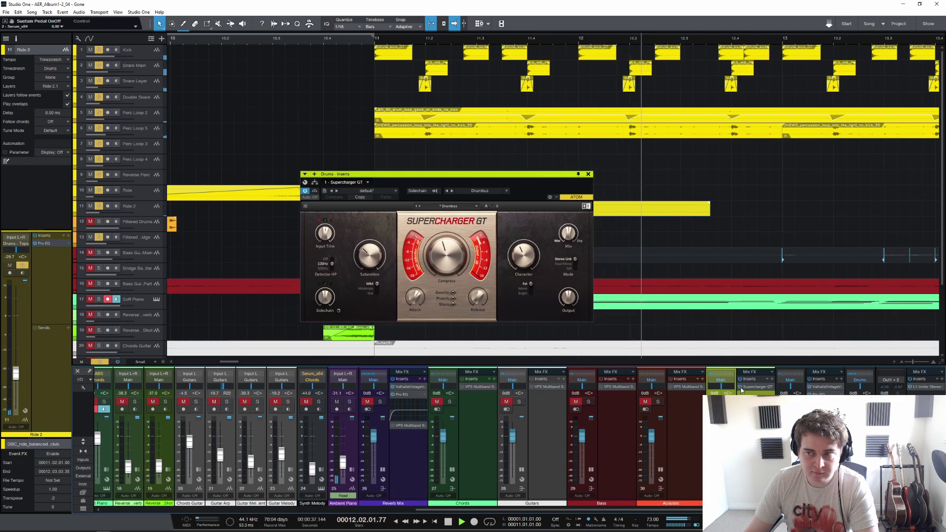
key(space)
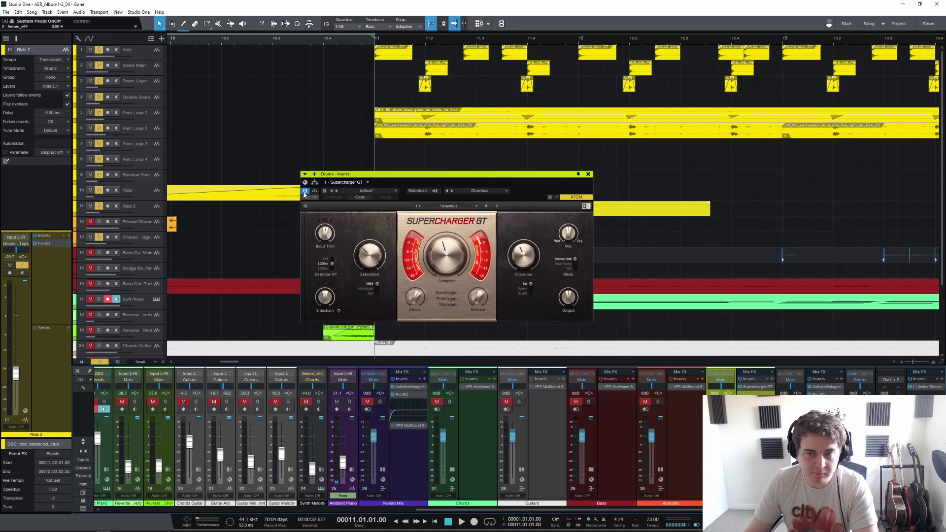
Step: Compare the soloed drums from bar 11 with Supercharger GT bypassed and enabled
key(space)
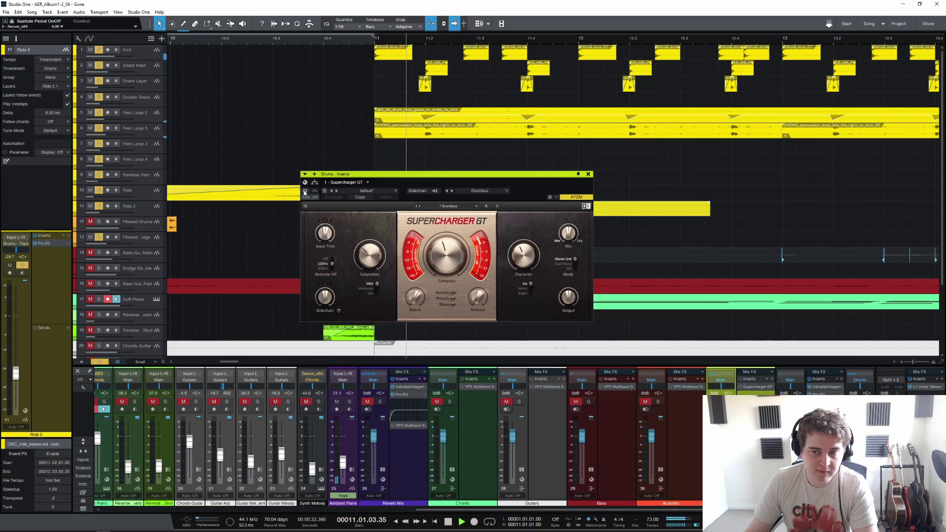
key(space)
key(space)
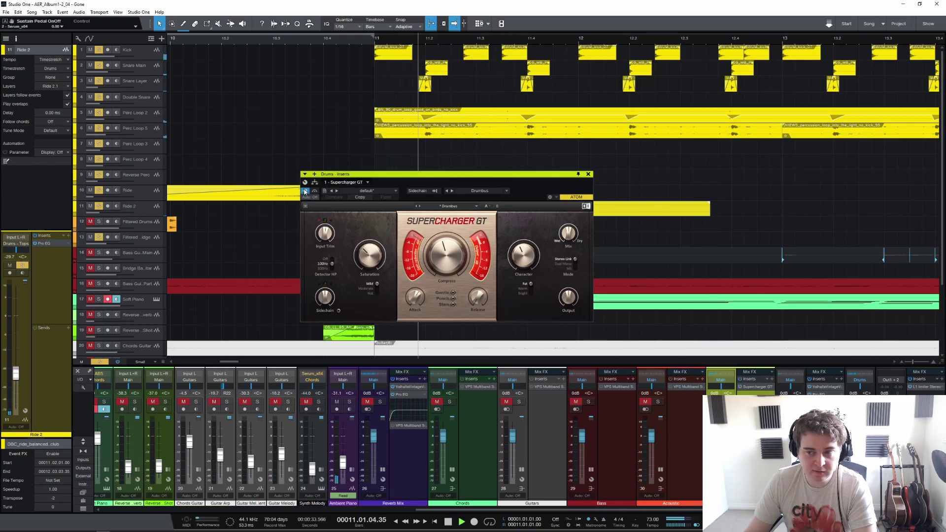
Step: Stop the drum playback and close the Drums bus insert window
key(space)
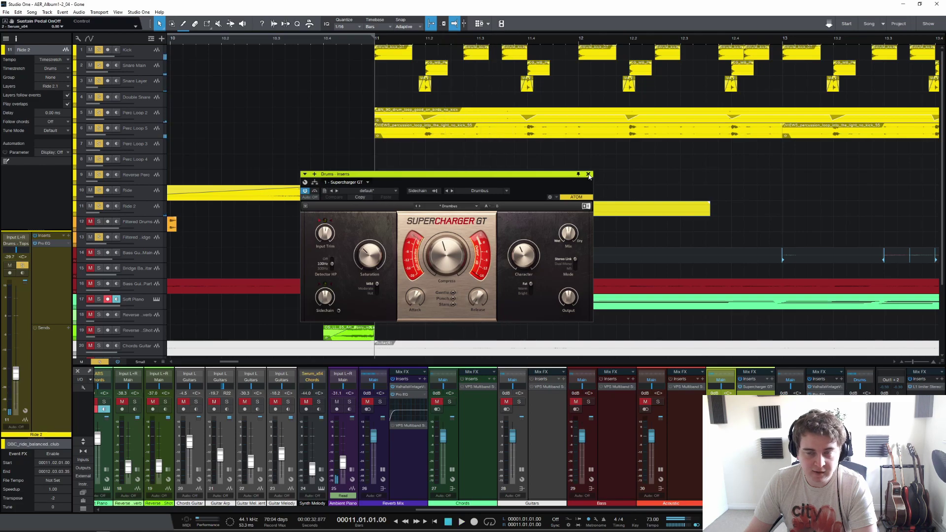
click(588, 174)
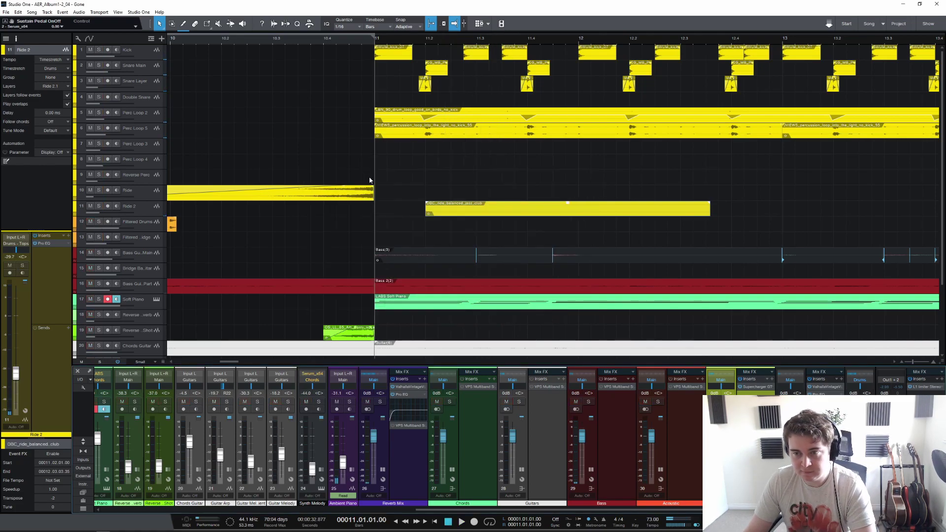
Step: Select the Bass Guitar Main event at bar 11 and view the track's Guitar Rig 5, Pro EQ and CLA-76 Stereo inserts
scroll(382, 212, down, 3)
click(399, 165)
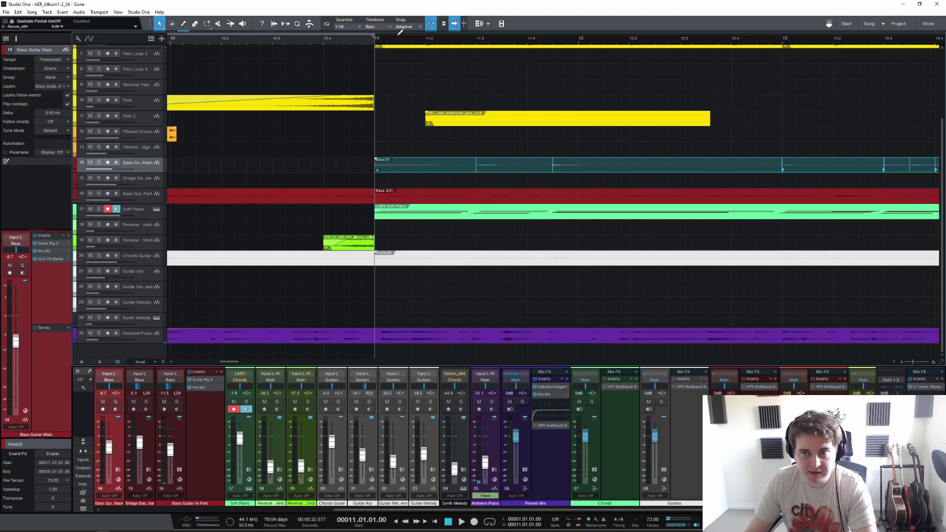
scroll(399, 33, down, 5)
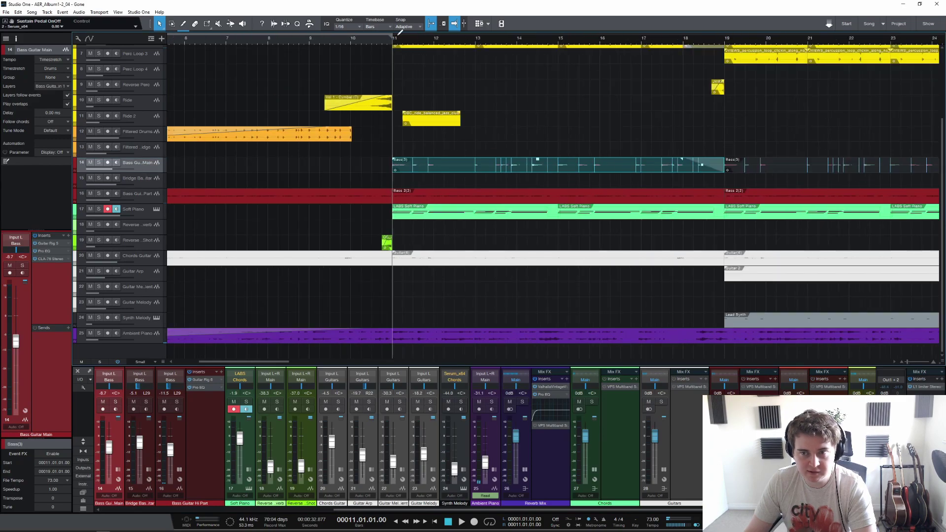
click(49, 244)
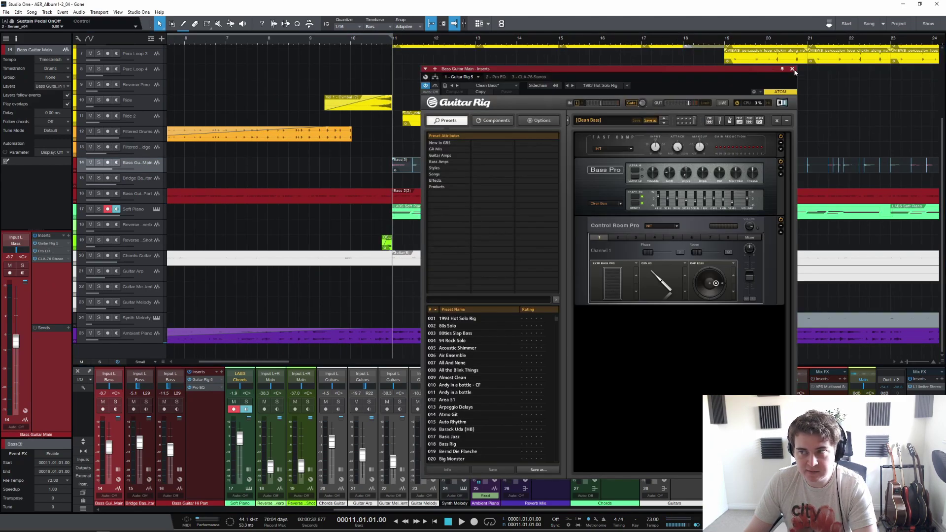
click(793, 69)
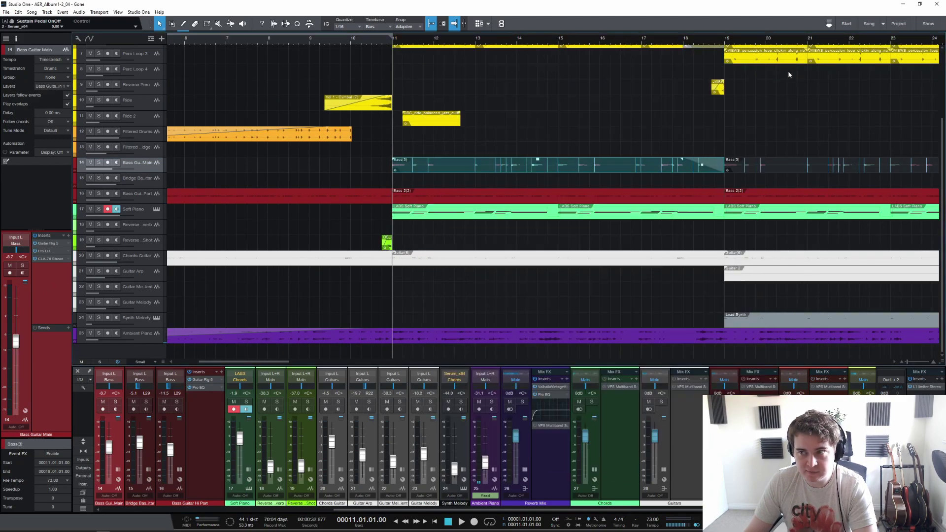
click(45, 252)
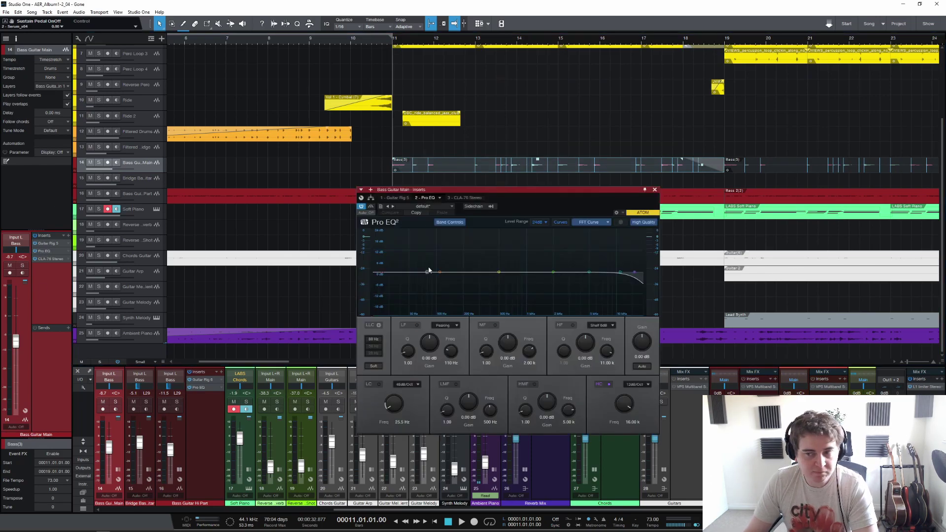
click(465, 198)
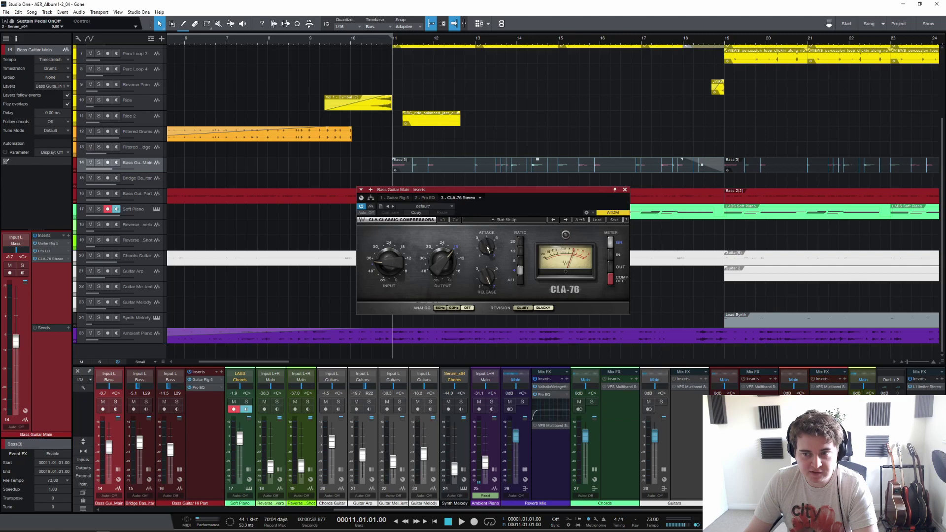
click(625, 190)
Step: Solo Bass Guitar Main and play it from bar 11 while viewing its Pro EQ and Guitar Rig 5 inserts
click(98, 163)
key(space)
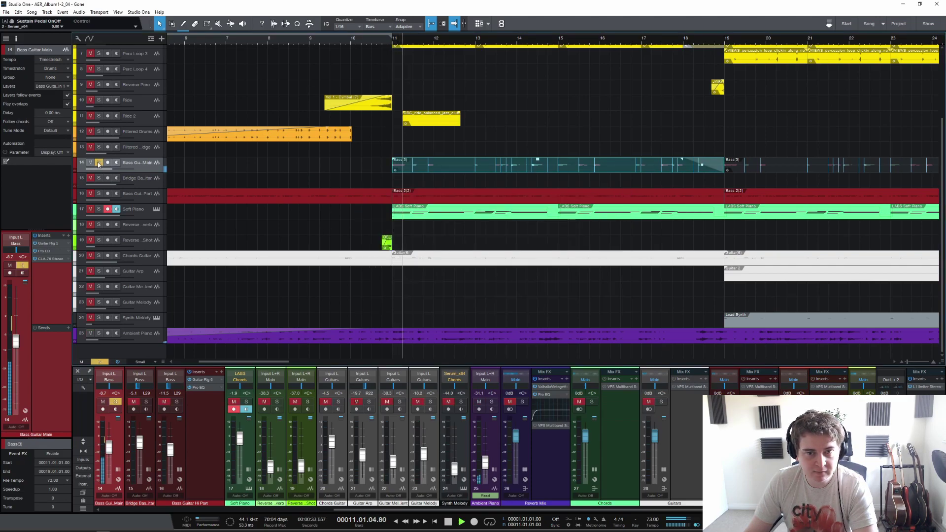
click(49, 251)
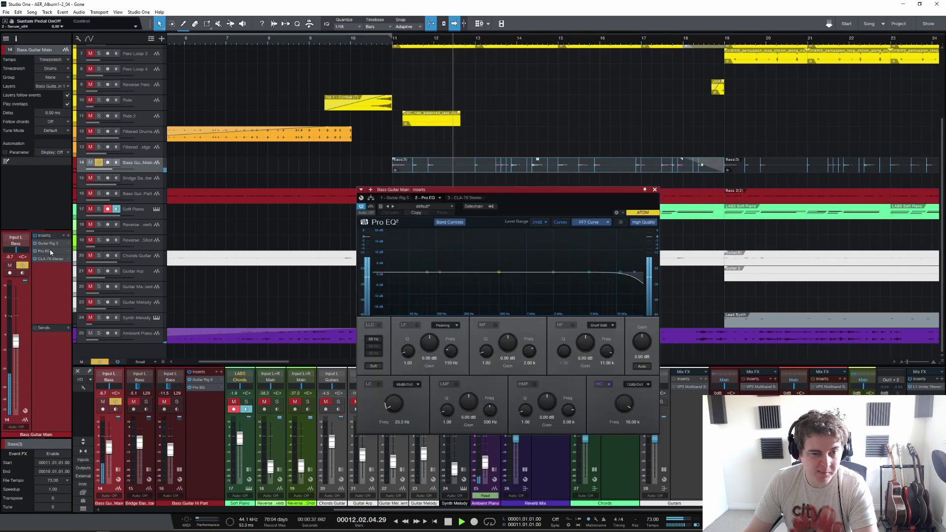
click(654, 189)
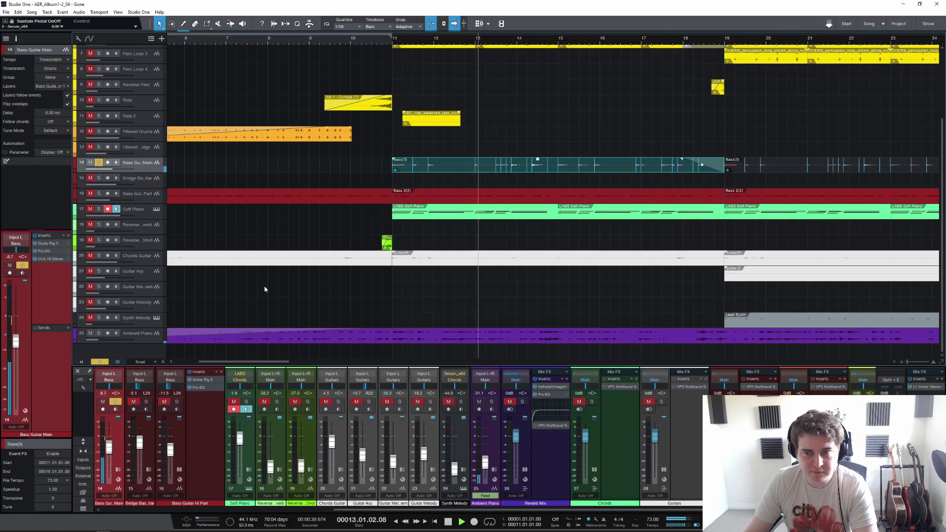
click(48, 243)
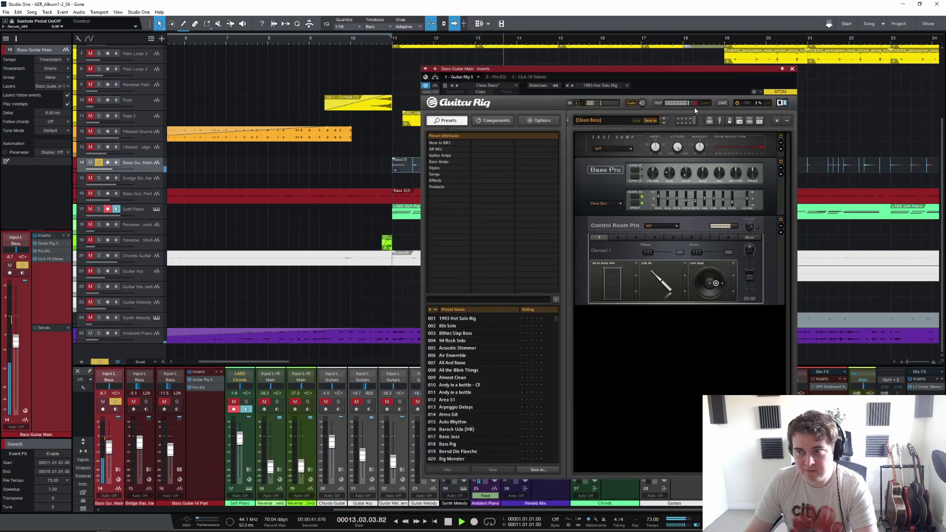
click(792, 69)
key(space)
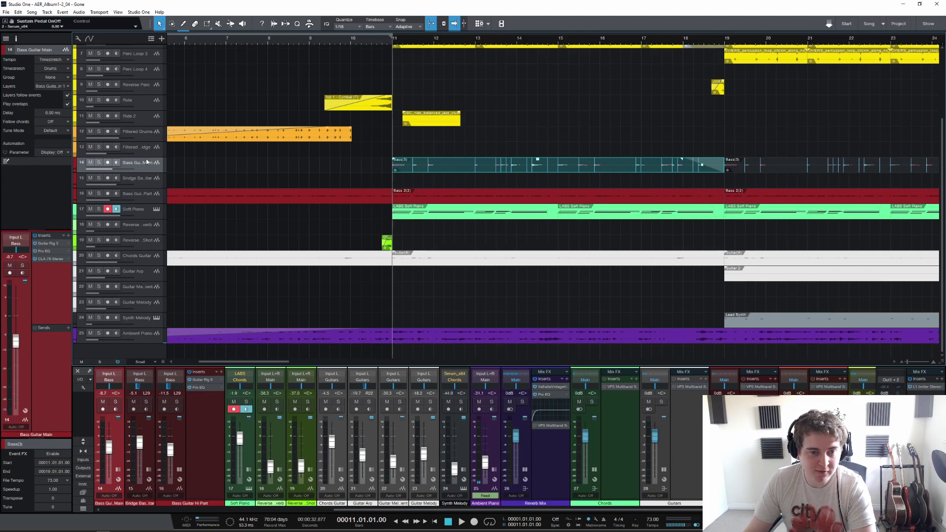
Step: Solo the Soft Piano track and open its part at bar 11 in the note editor
click(143, 215)
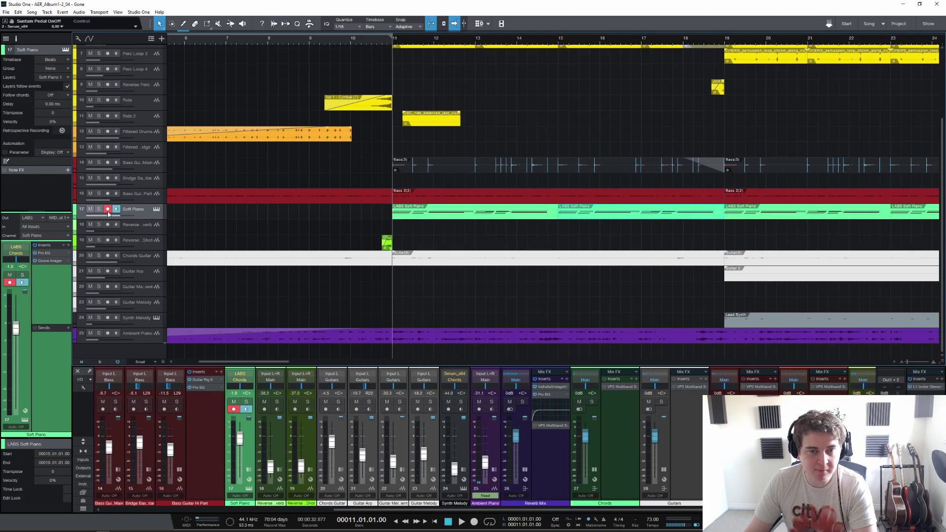
key(s)
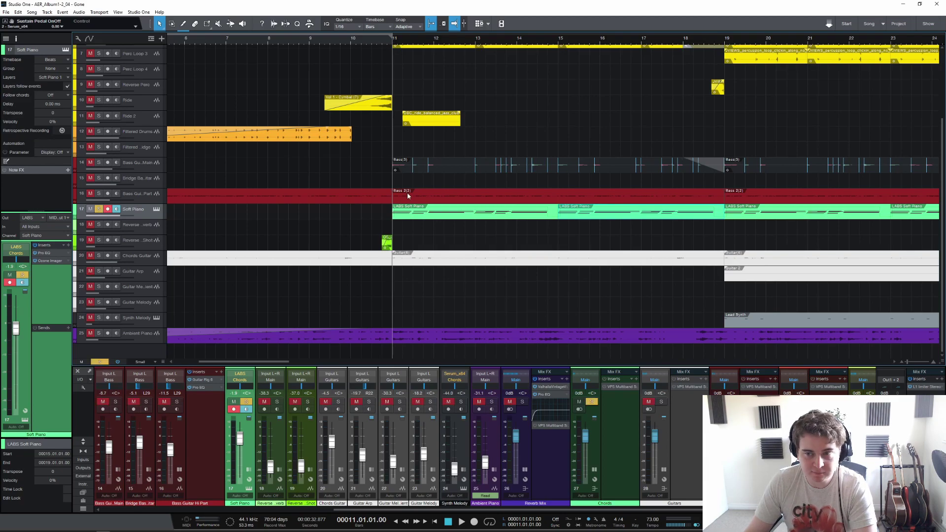
double_click(415, 213)
scroll(493, 293, down, 1)
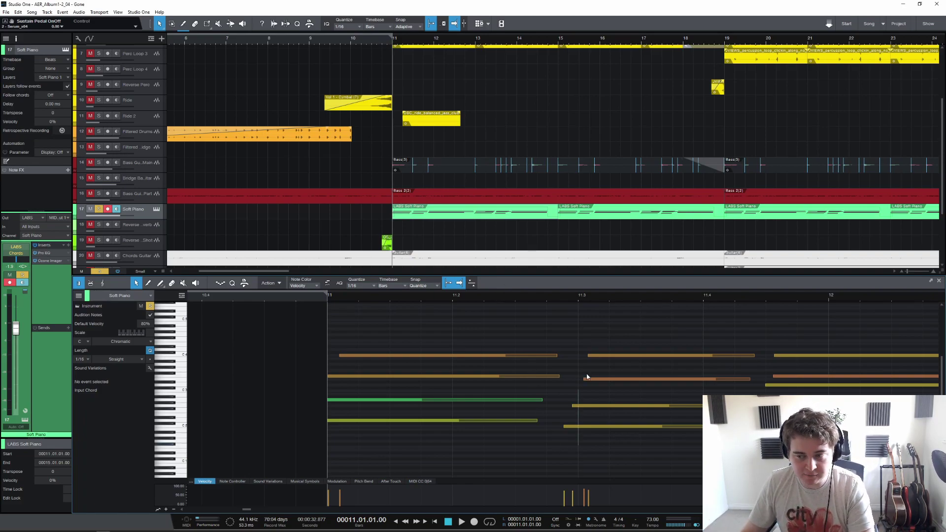
Step: Select the notes of the second piano chord in bar 11 and play the soloed Soft Piano from bar 11
drag(594, 344, 574, 437)
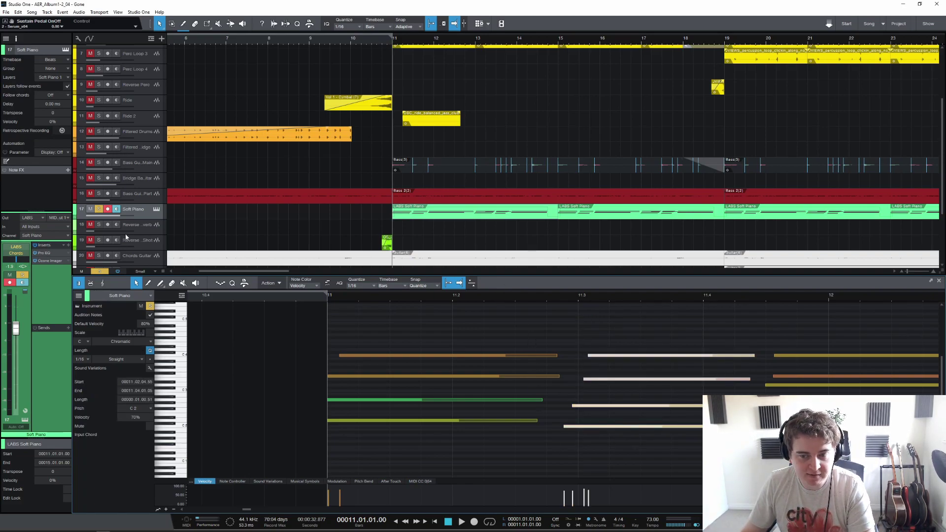
key(space)
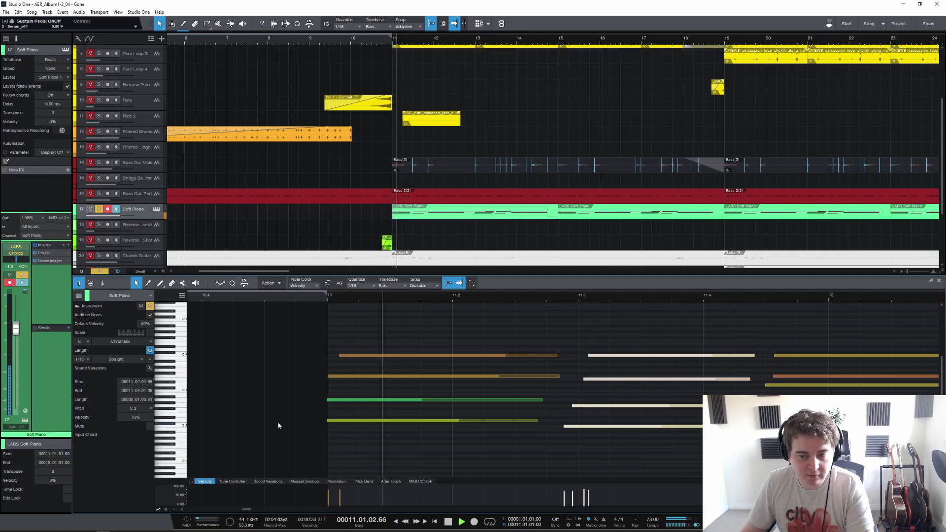
drag(348, 297, 347, 298)
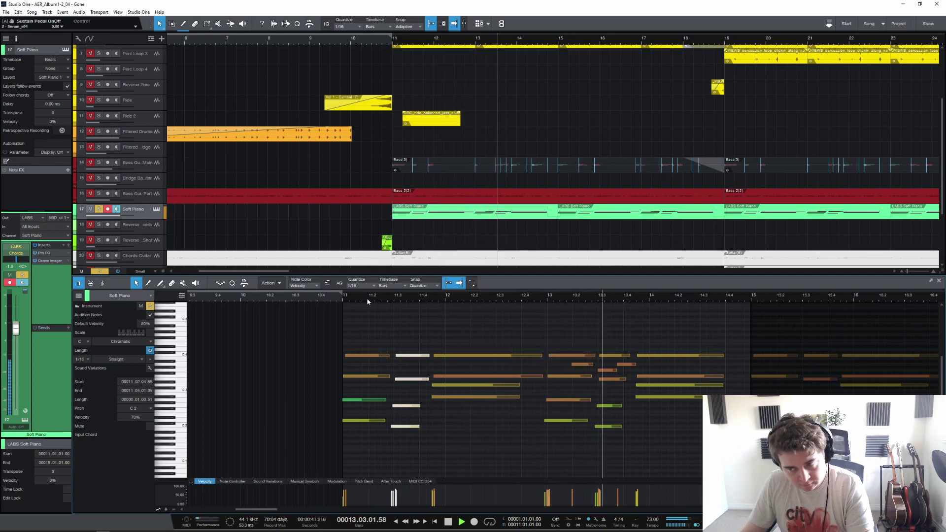
key(space)
Step: Select all notes of the first Soft Piano part, review the piano notes across the whole song, and unsolo the track
drag(311, 331, 602, 408)
scroll(451, 181, down, 3)
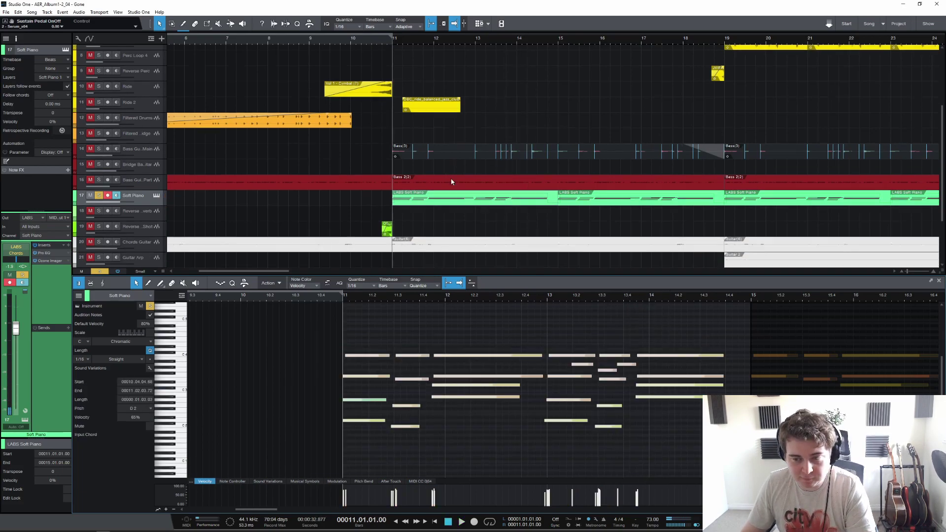
scroll(451, 182, down, 2)
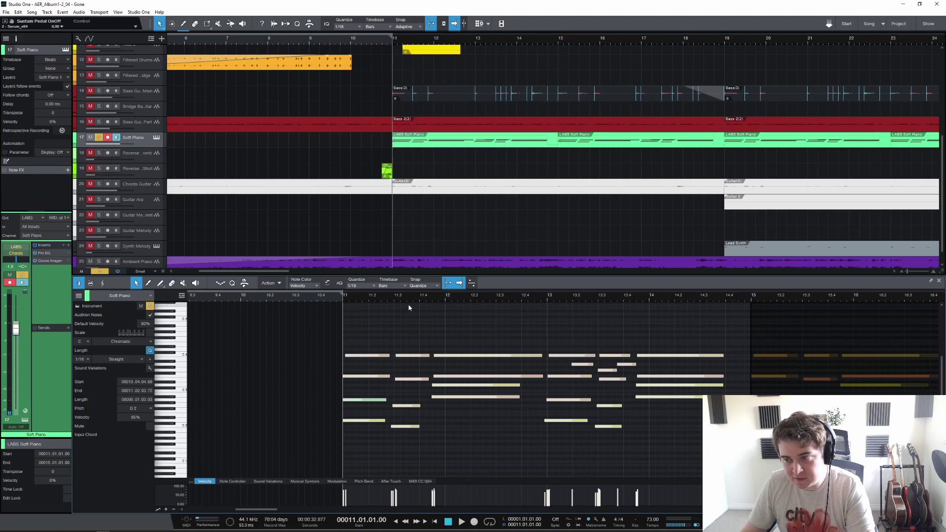
scroll(412, 297, down, 3)
scroll(411, 298, down, 3)
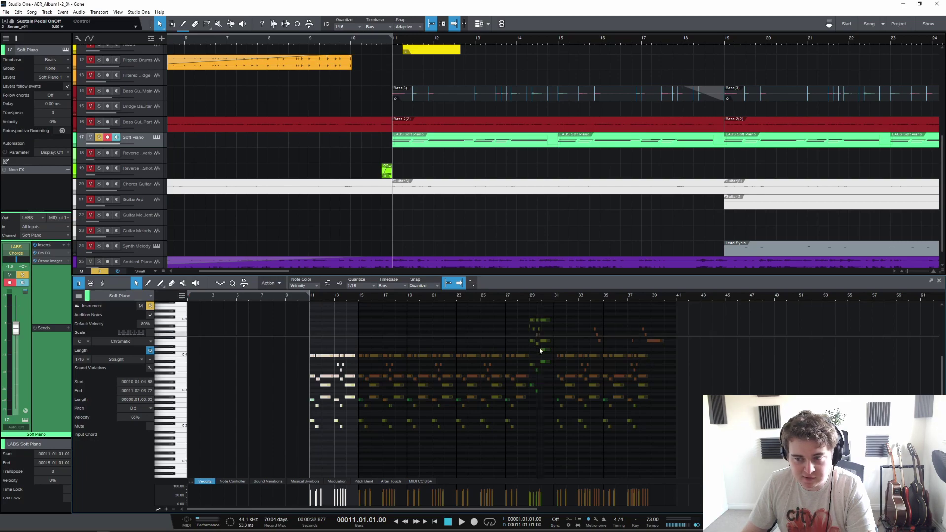
click(99, 137)
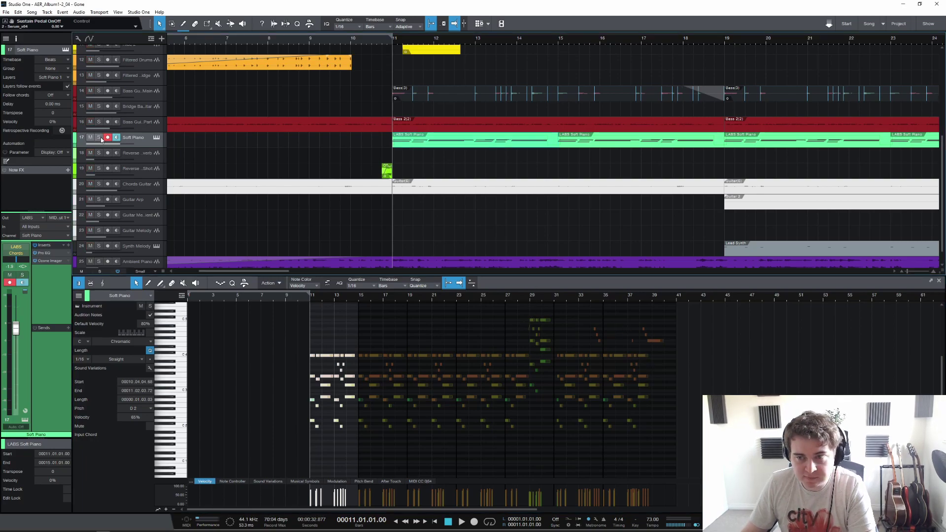
Step: Select the Chords Guitar event at bar 11, solo its track and play it from bar 4
click(434, 187)
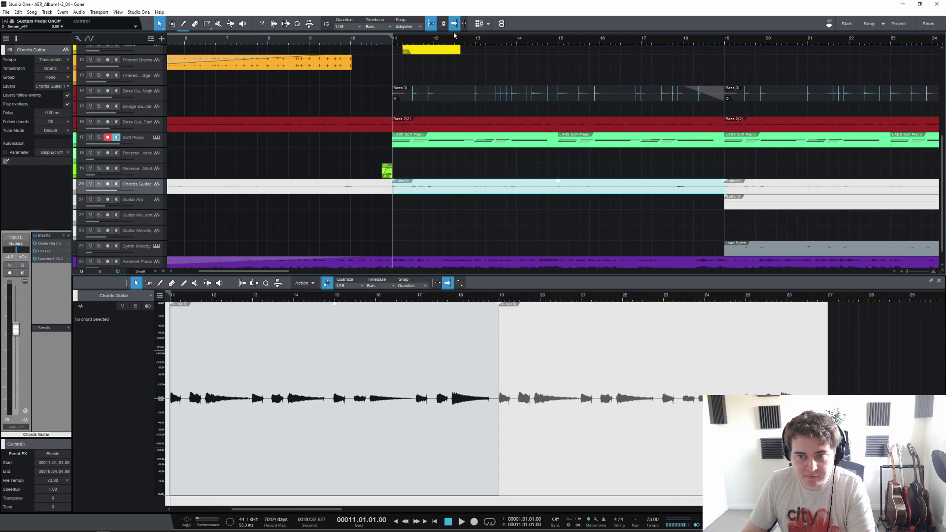
scroll(455, 35, down, 3)
scroll(230, 194, down, 1)
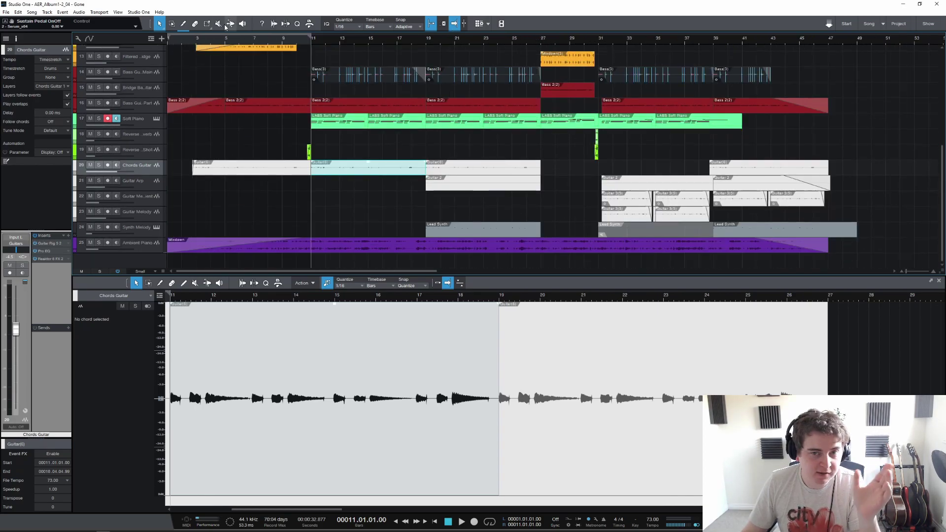
click(209, 44)
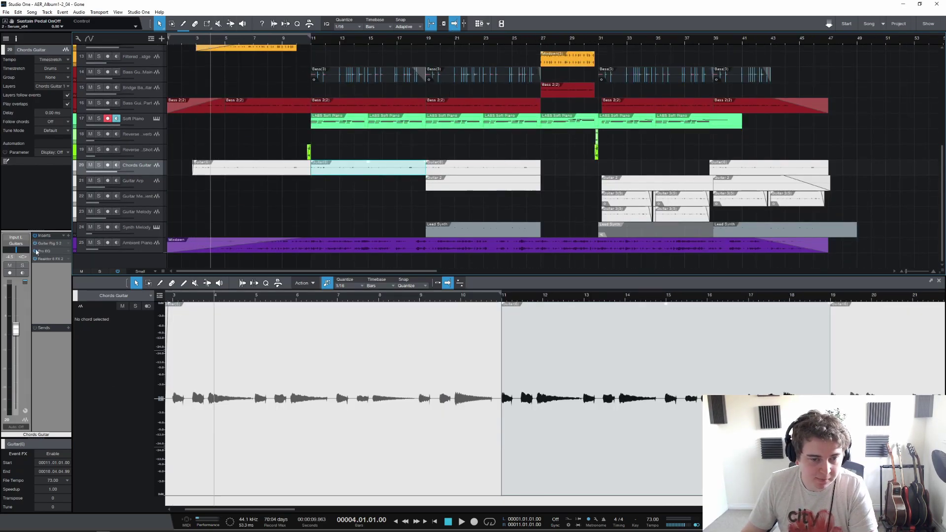
click(98, 165)
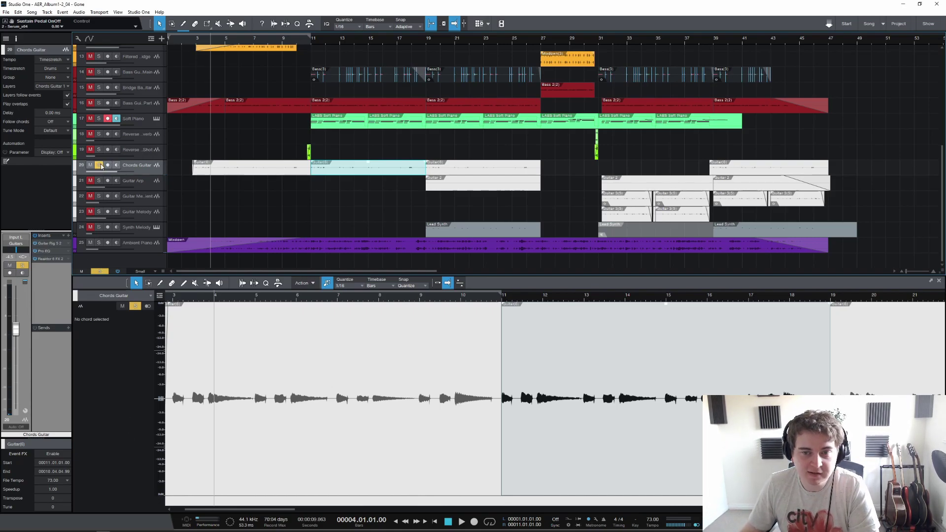
key(space)
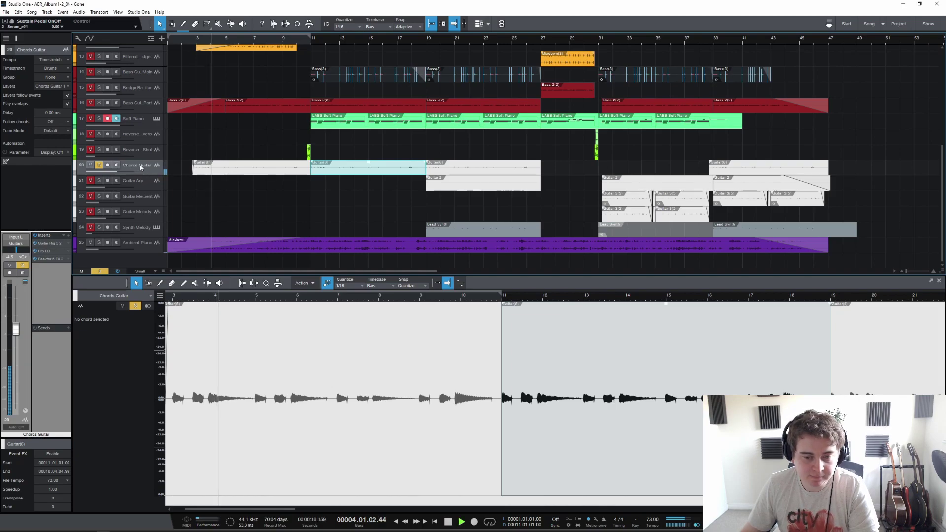
Step: Move the playback position back to bar 3 and play the soloed Chords Guitar from there
click(198, 38)
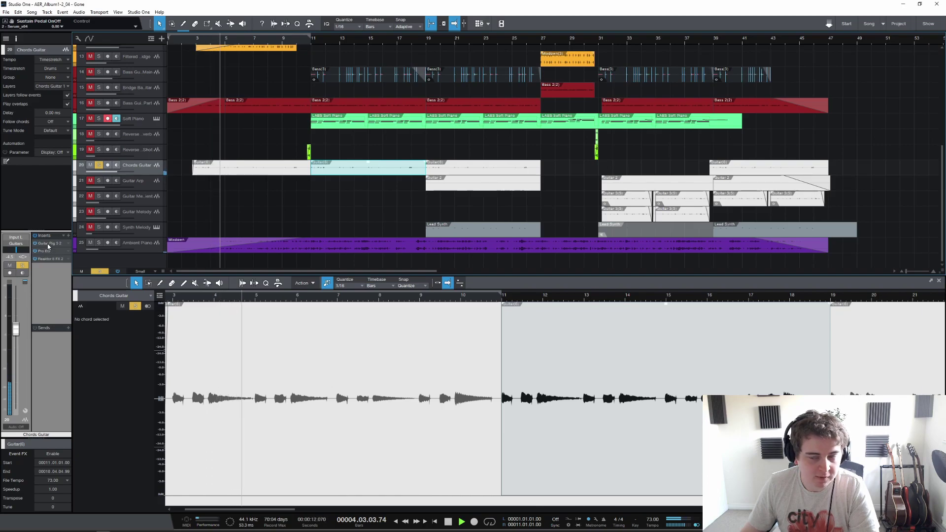
key(space)
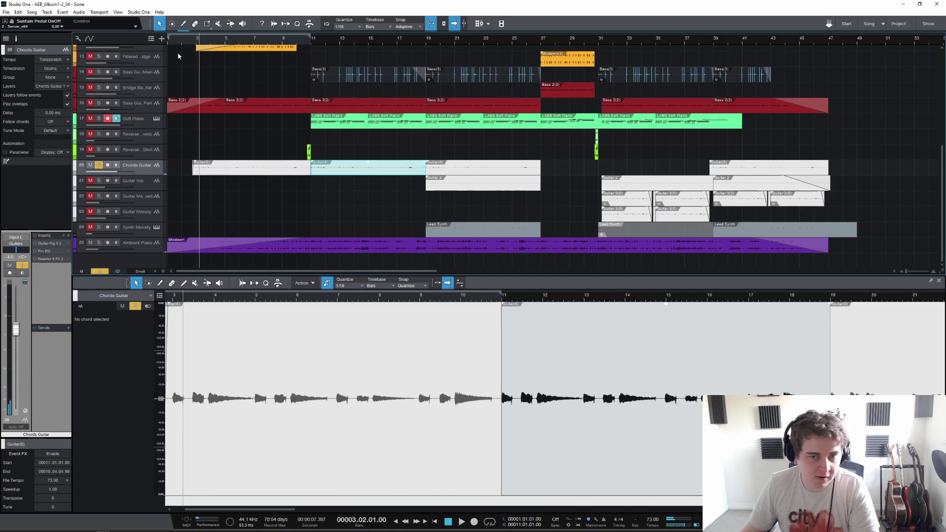
click(195, 39)
key(space)
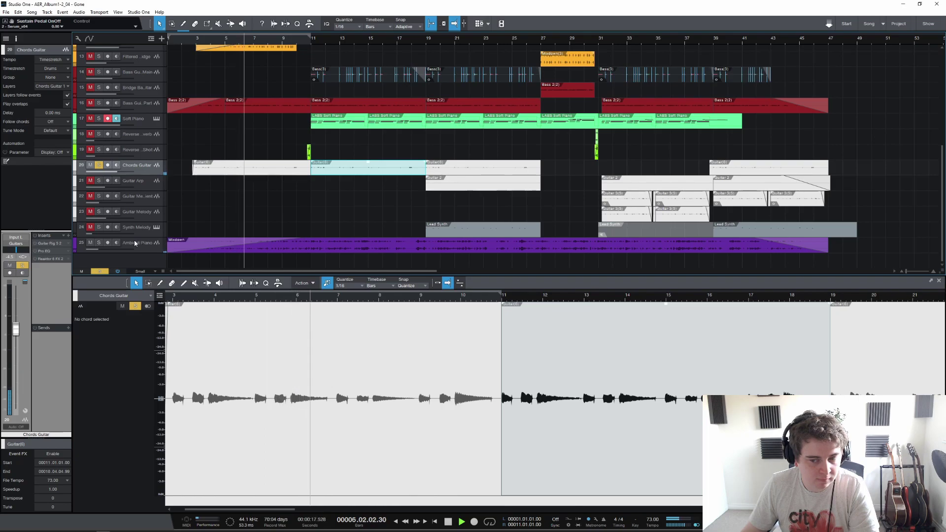
key(space)
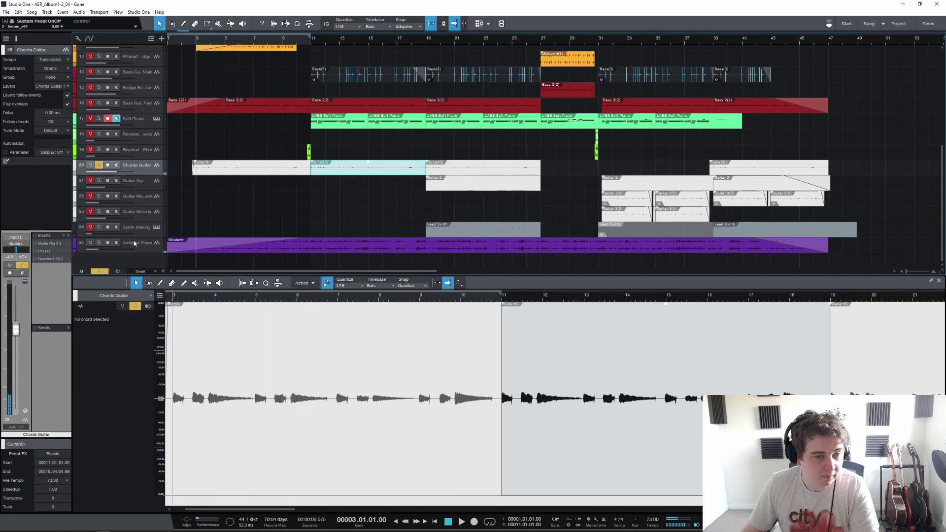
Step: View the Guitar Rig insert on Chords Guitar, and play the track from bar 3 with its Pro EQ open
click(44, 243)
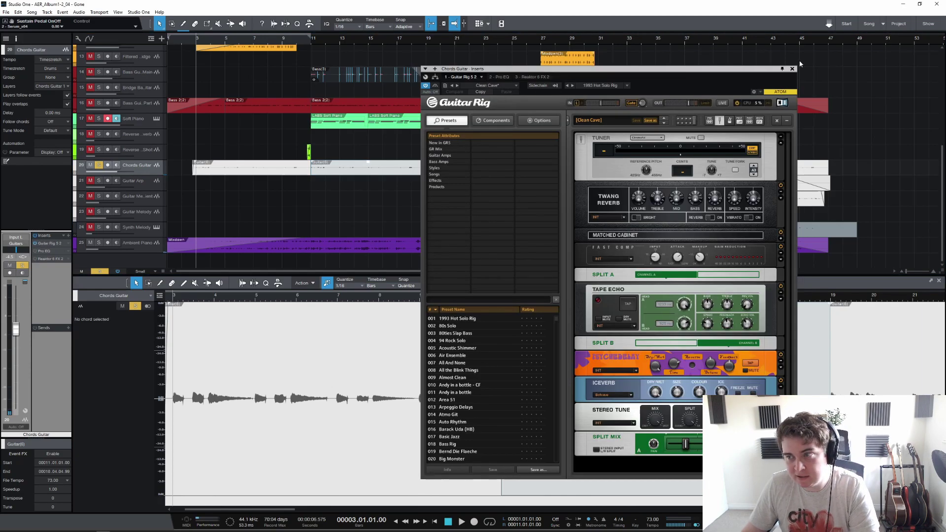
click(792, 69)
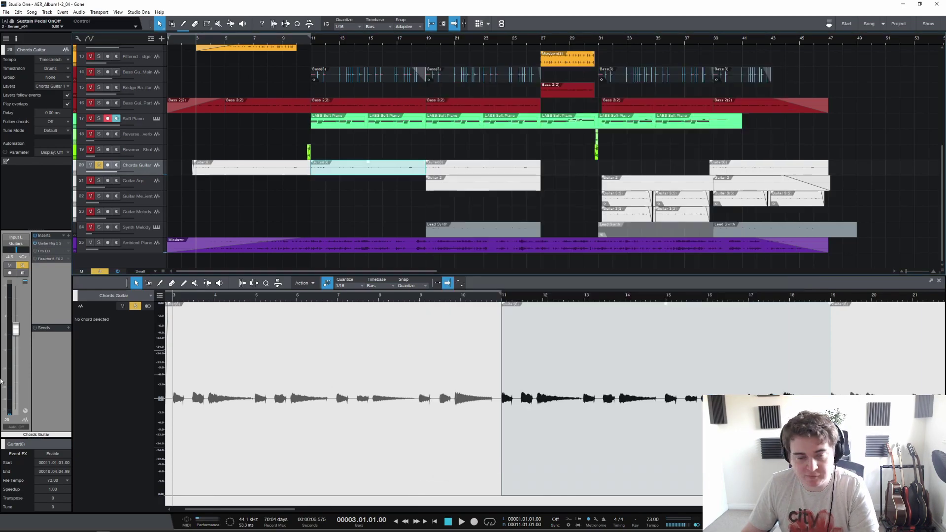
click(47, 252)
key(space)
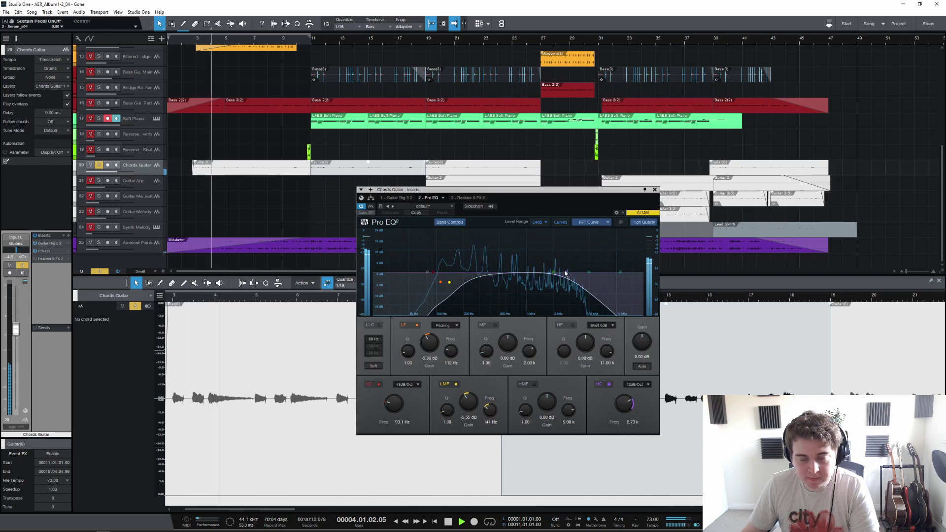
Step: Compare the playing Chords Guitar with the Pro EQ high cut filter switched off and back on, and stop playback
click(611, 387)
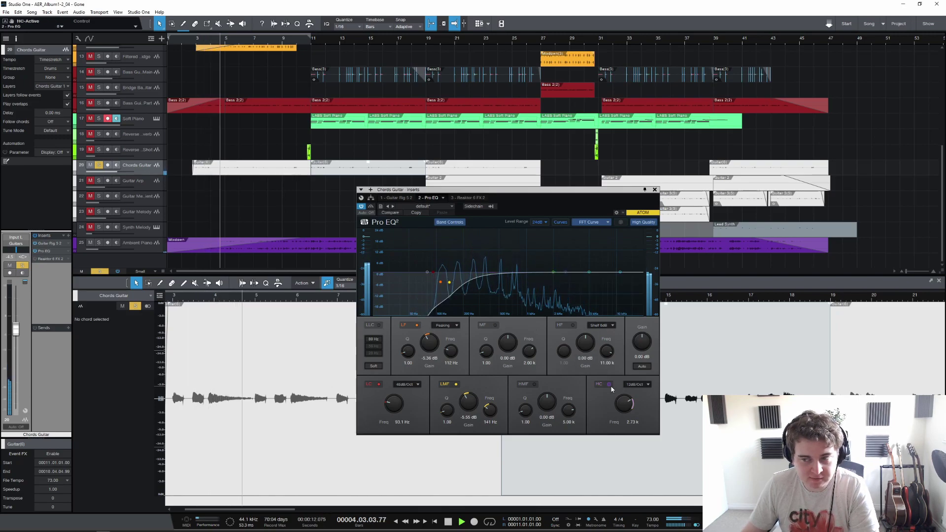
click(610, 387)
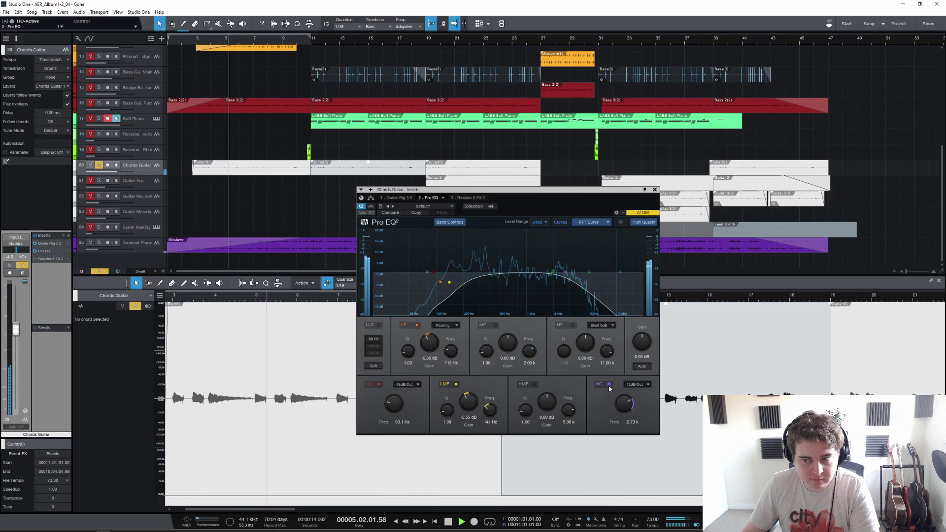
click(655, 192)
key(space)
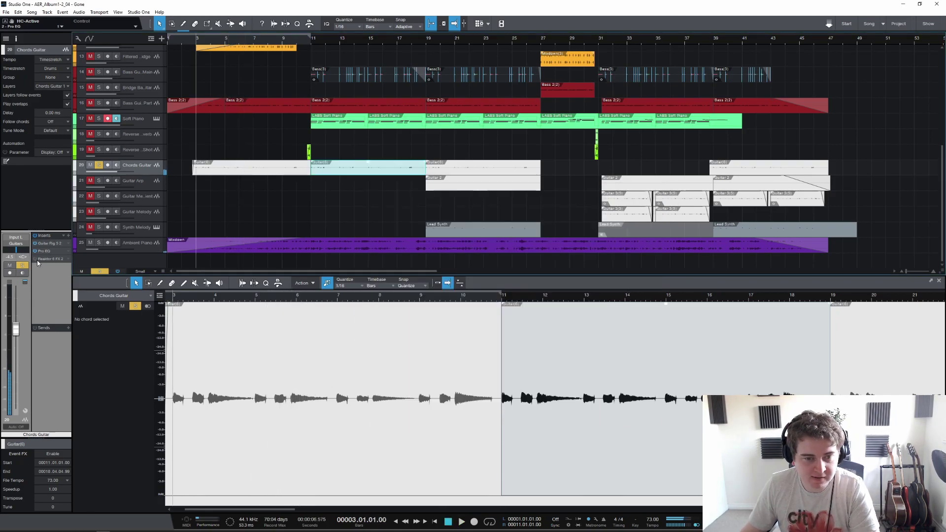
Step: View the Reaktor 6 FX insert on Chords Guitar while playing the soloed track from bar 3
click(46, 260)
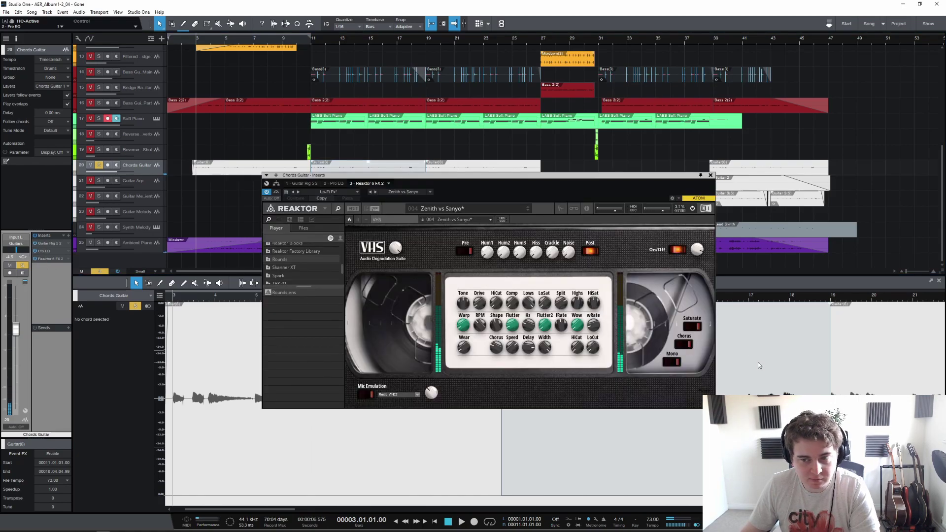
key(space)
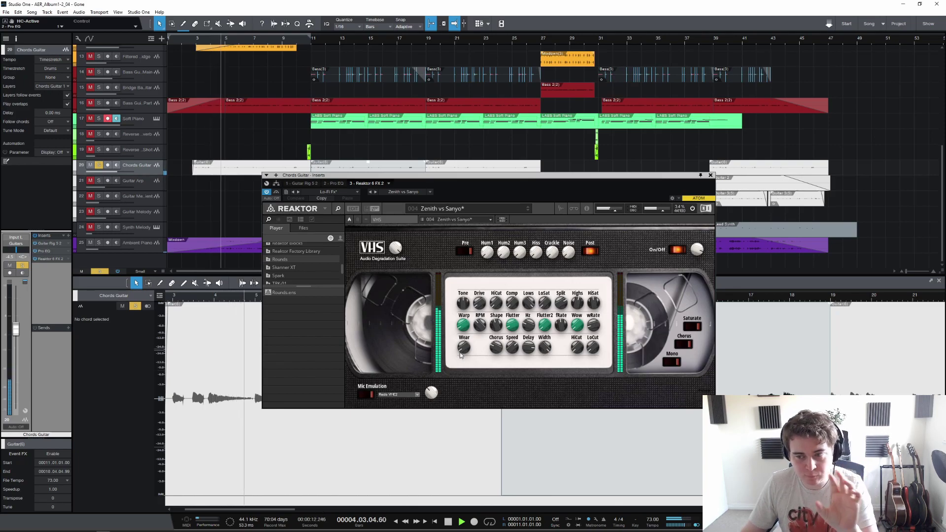
click(711, 176)
Step: Unsolo Chords Guitar and play the full arrangement from bar 11
click(99, 166)
key(space)
click(312, 39)
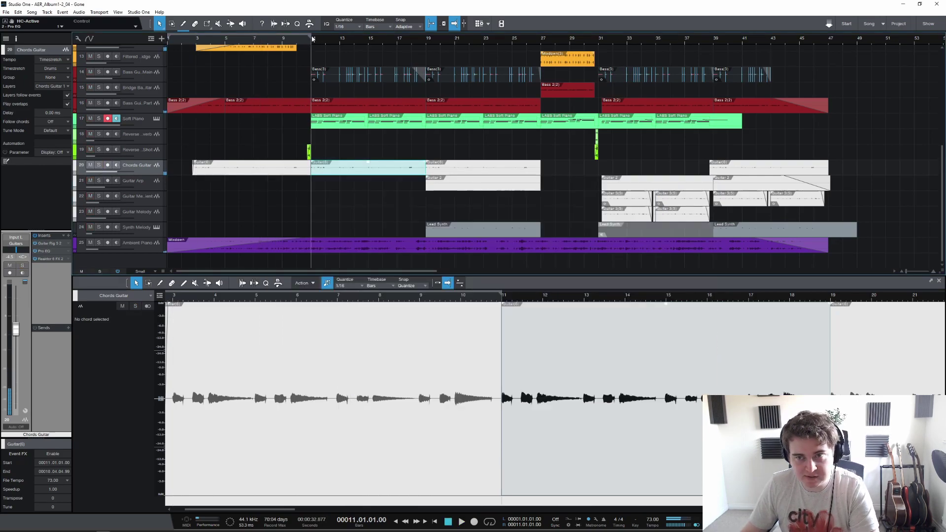
scroll(341, 76, up, 6)
scroll(341, 76, down, 5)
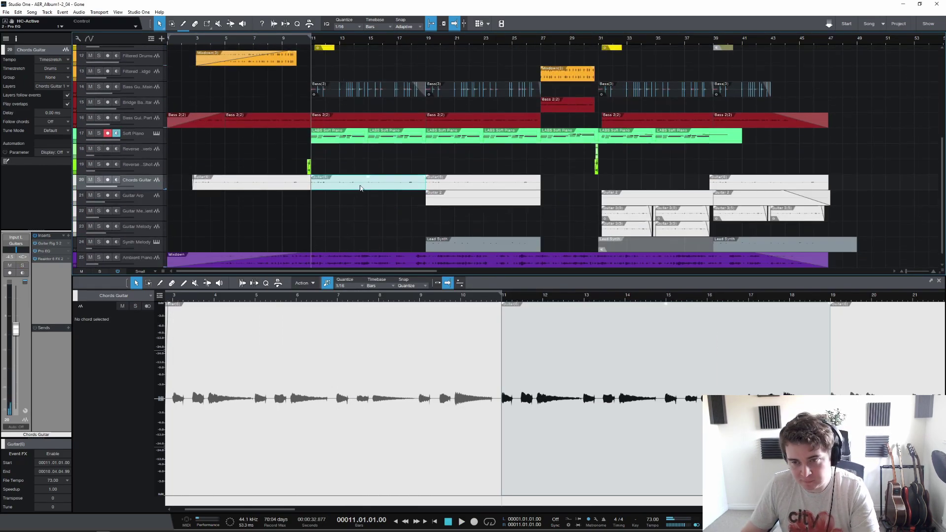
key(space)
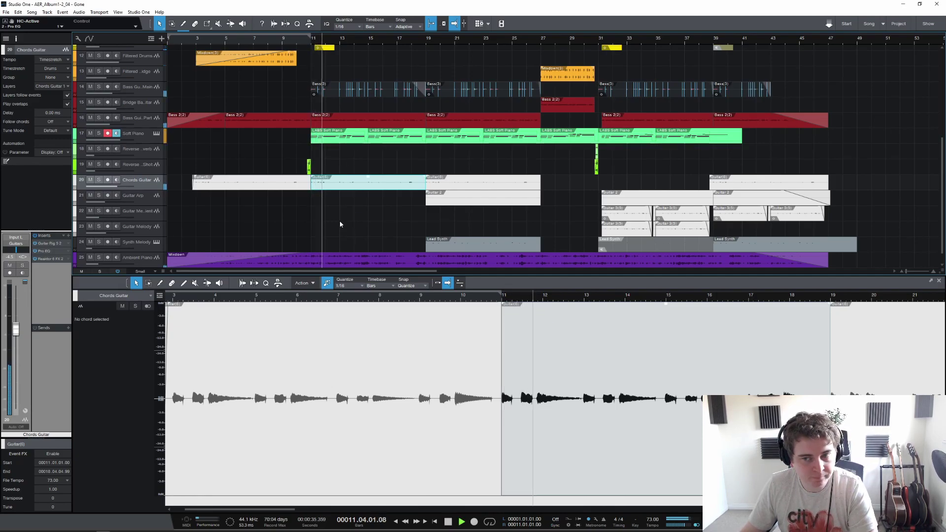
key(space)
Step: Move the playback position to beat 18.4 at the Reverse Perc event, select that track and audition the transition before bar 19
scroll(448, 207, up, 5)
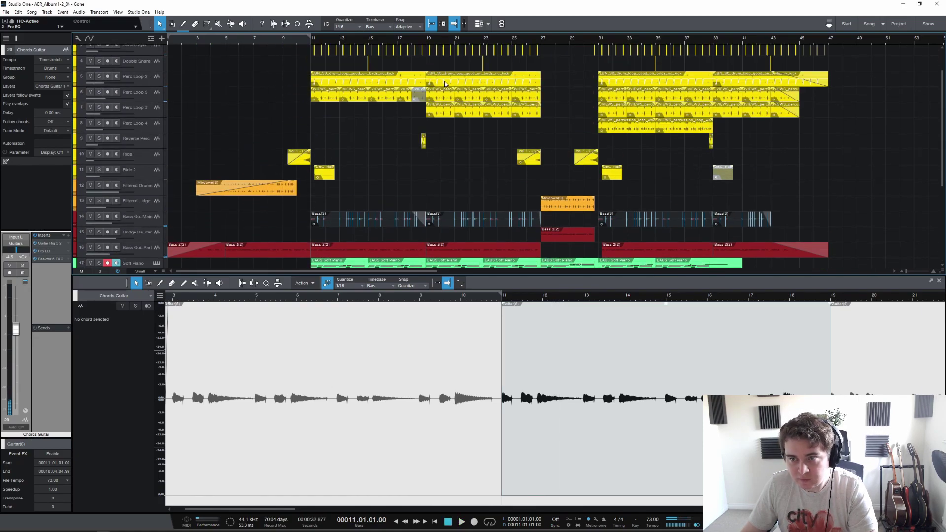
click(425, 42)
scroll(487, 167, up, 2)
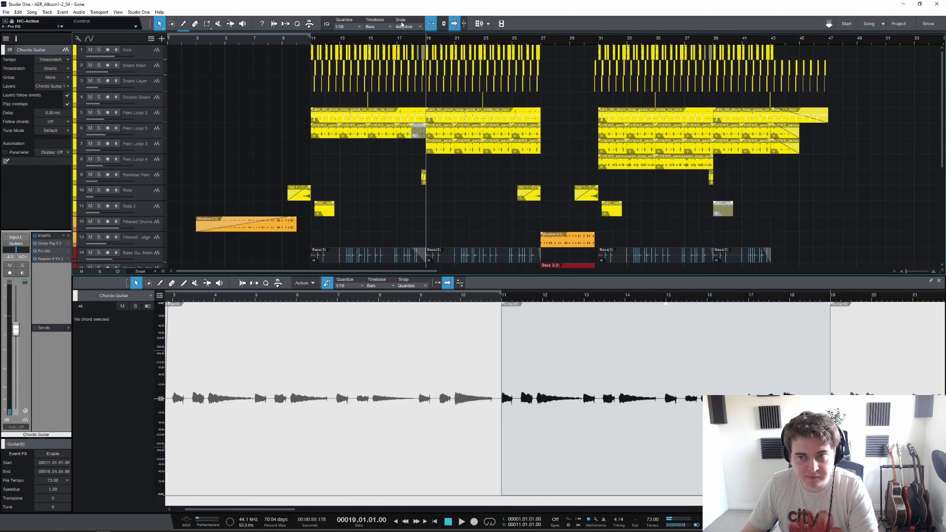
scroll(423, 39, up, 5)
click(422, 39)
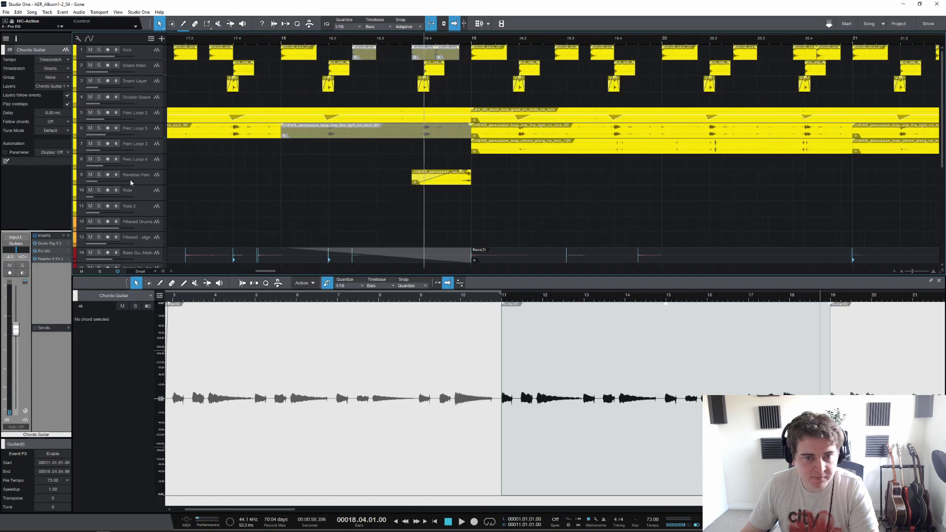
click(133, 181)
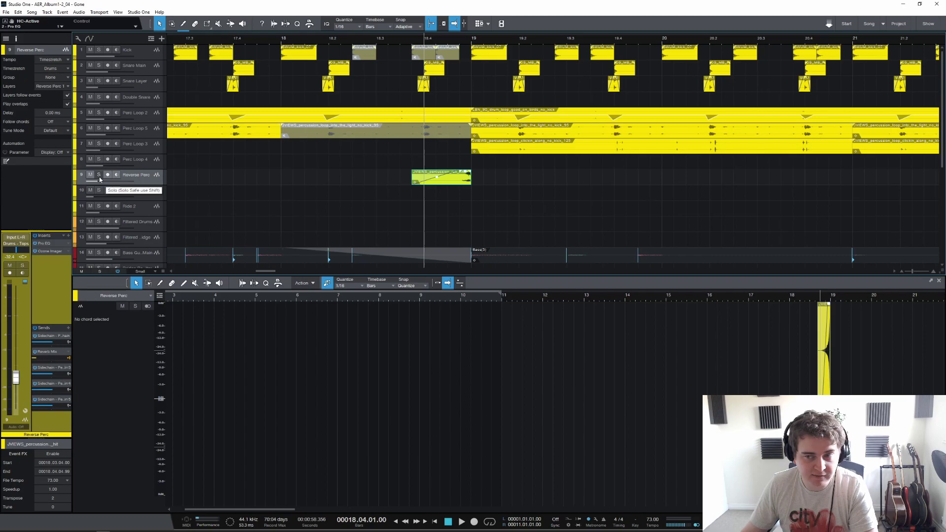
key(space)
key(space)
key(space)
scroll(368, 190, down, 3)
key(space)
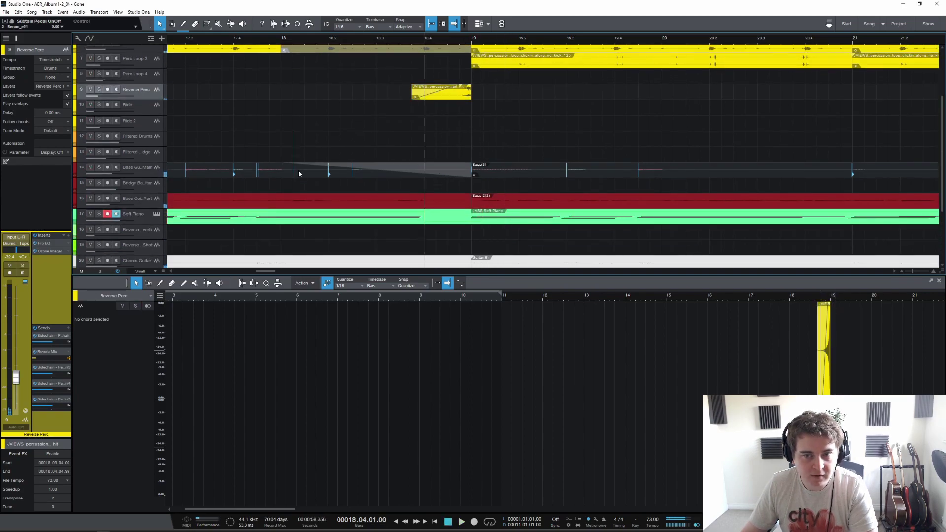
Step: Select the Bass Guitar Main event that fades out before bar 19 and play the transition from bar 18
click(299, 172)
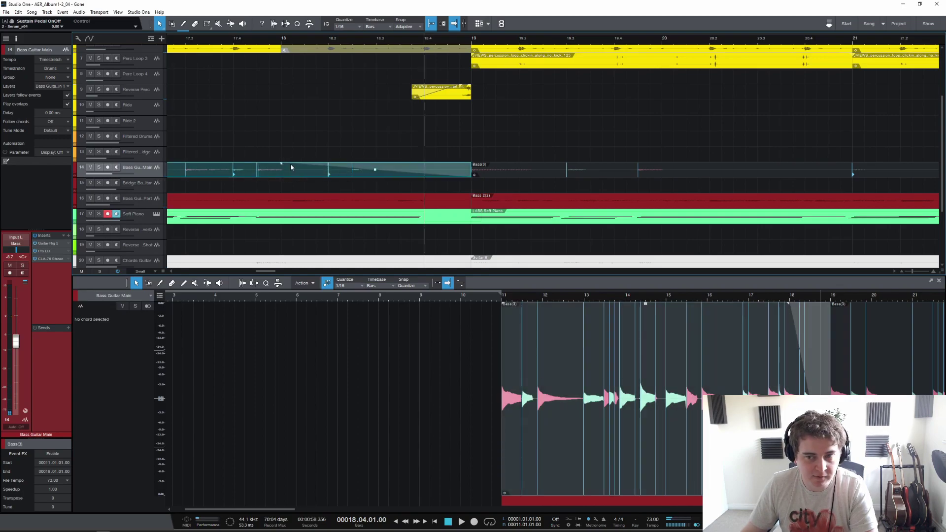
click(283, 43)
key(space)
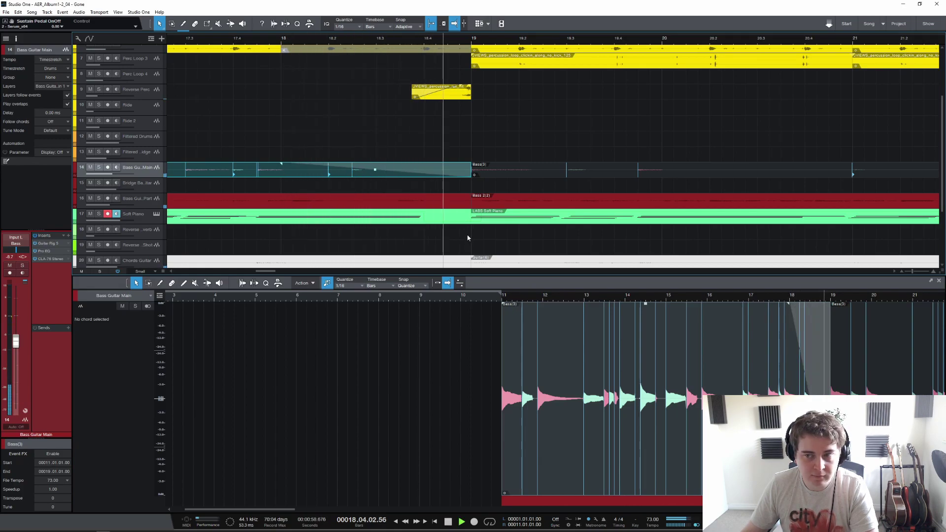
key(space)
Step: Select the Perc Loop 3 event at bar 19, solo its track and play it from there
key(w)
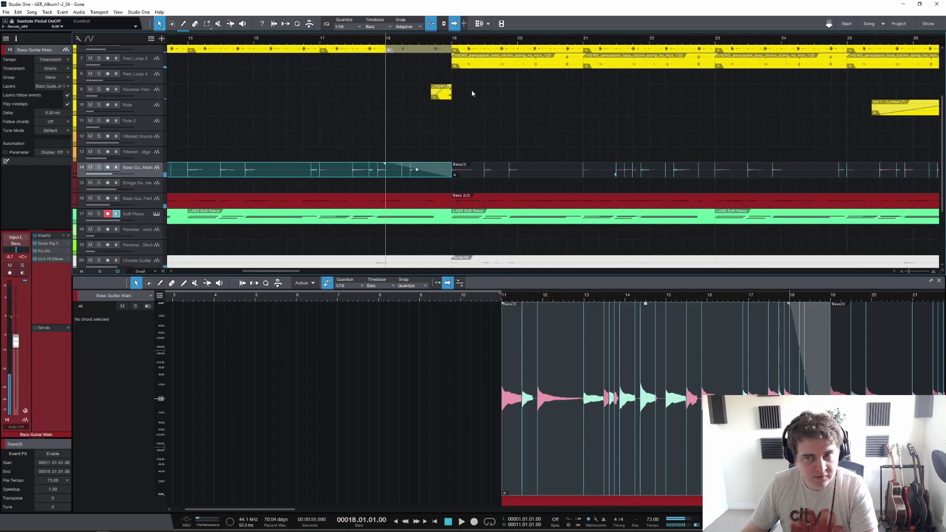
scroll(464, 69, up, 4)
click(453, 41)
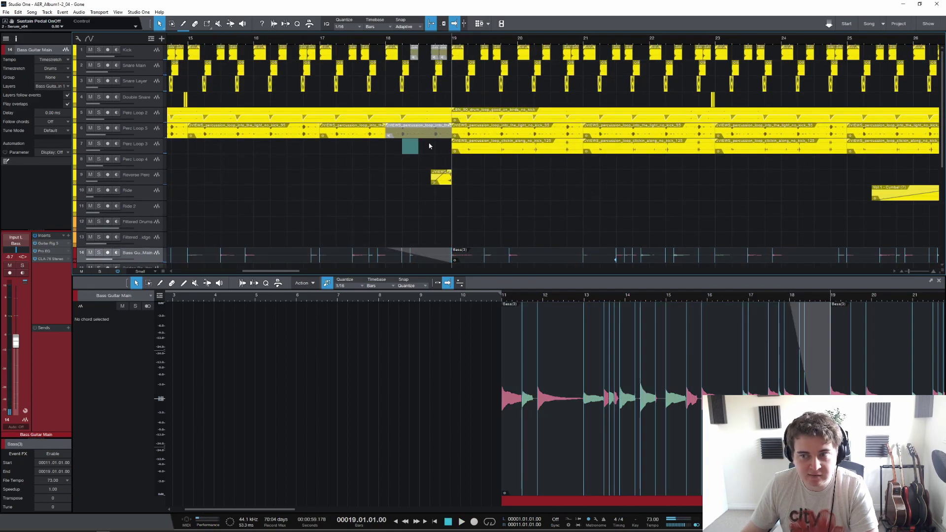
click(463, 146)
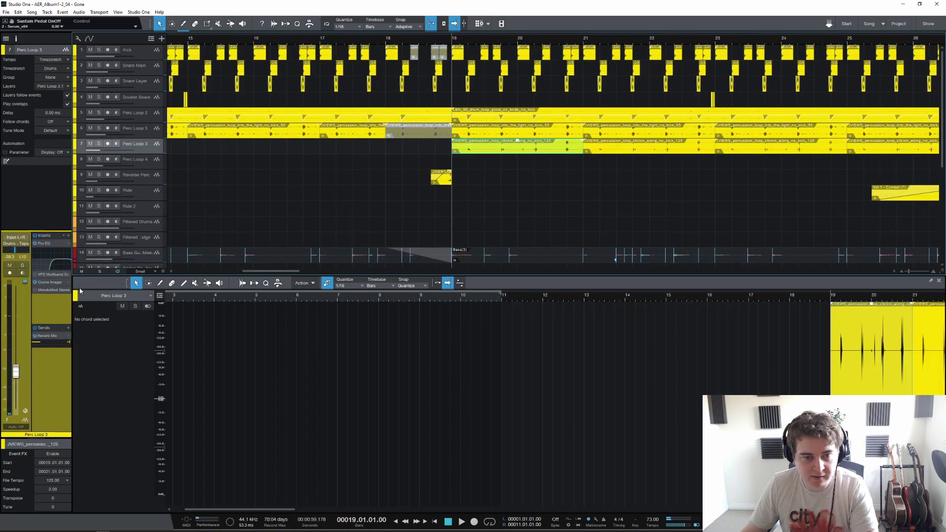
click(100, 143)
key(space)
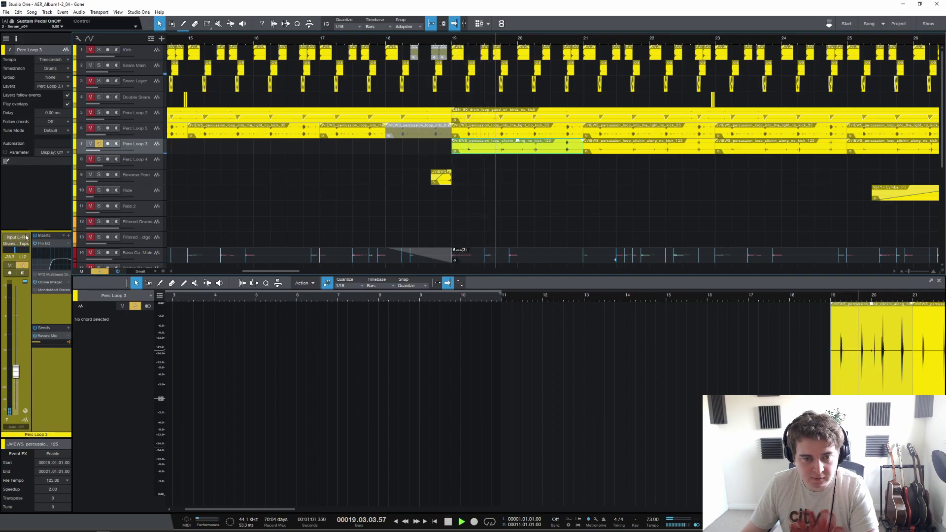
Step: View the Pro EQ and Ozone Imager inserts on the playing Perc Loop 3 track, and stop playback
click(60, 243)
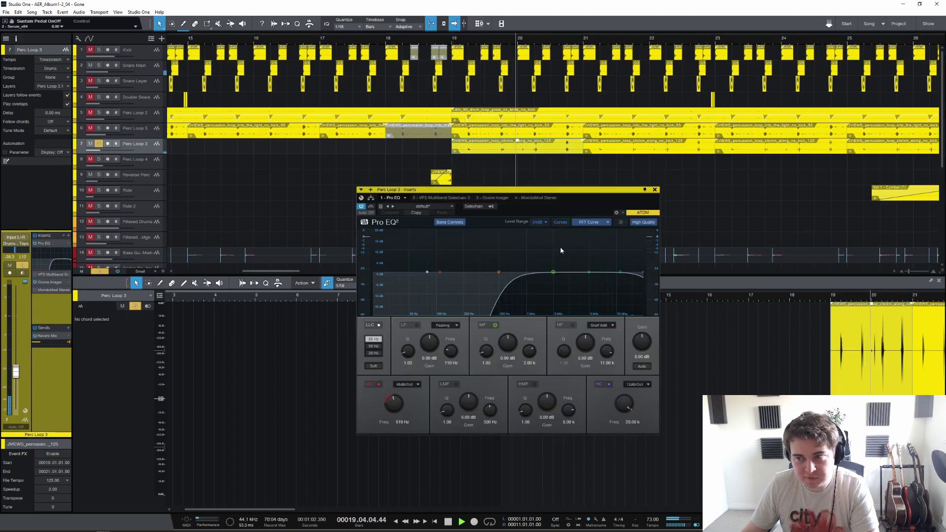
click(655, 190)
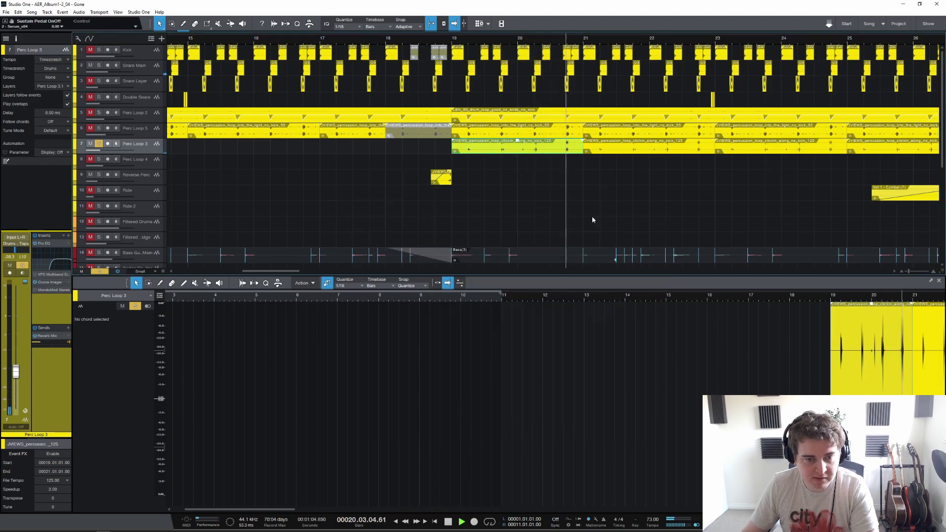
click(50, 282)
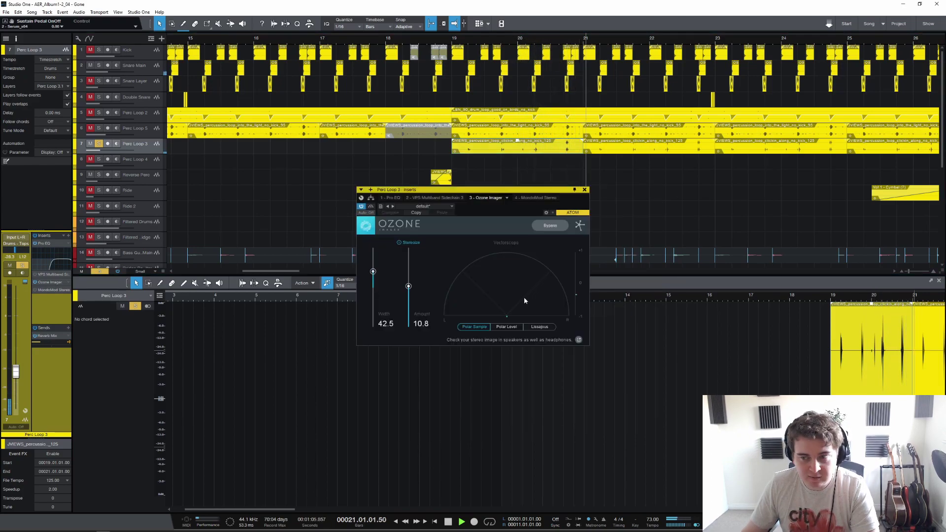
click(585, 190)
key(space)
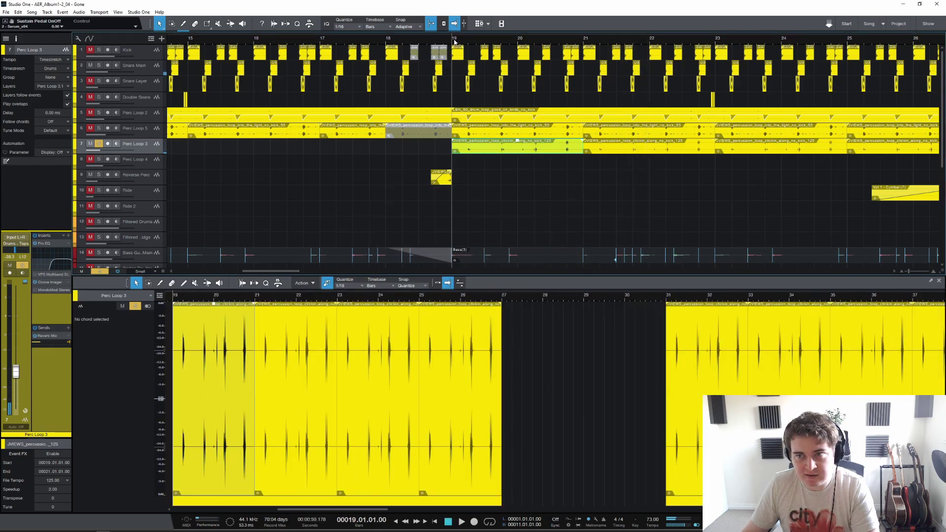
Step: Unsolo Perc Loop 3, solo the Snare Main and Snare Layer tracks, and play them from bar 19
click(98, 144)
click(98, 65)
key(space)
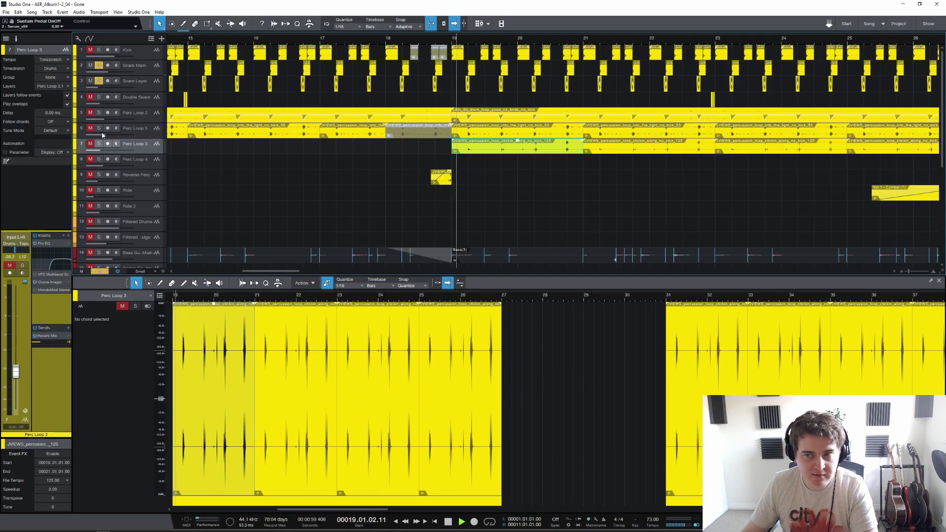
key(space)
Step: Add Perc Loop 3 to the soloed snares, play them together from bar 19, and clear all solos
click(99, 143)
key(space)
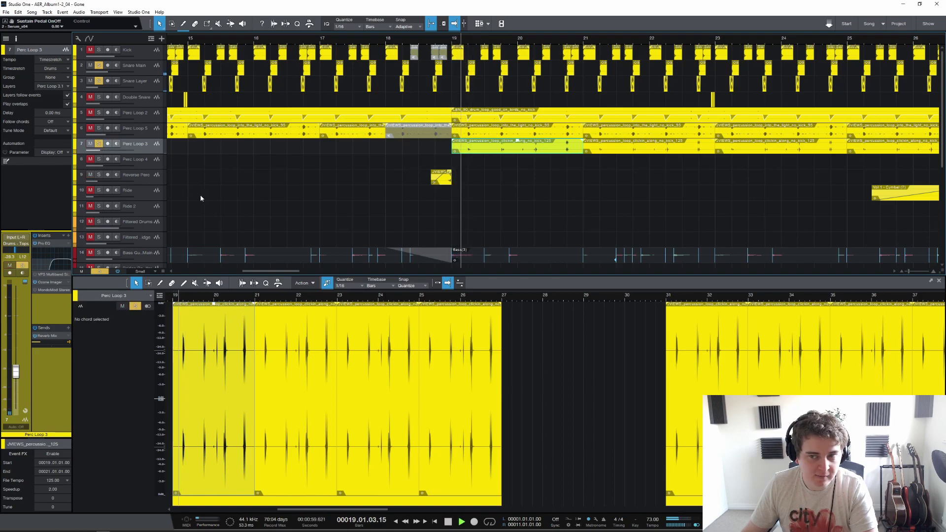
key(space)
click(100, 272)
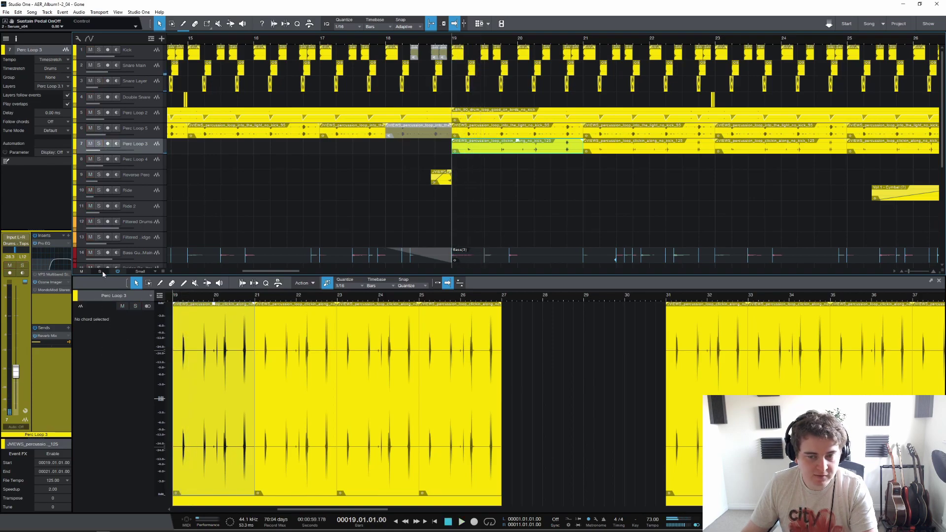
Step: Select the Guitar Arp event at bar 19, solo its track and play it
scroll(353, 249, down, 6)
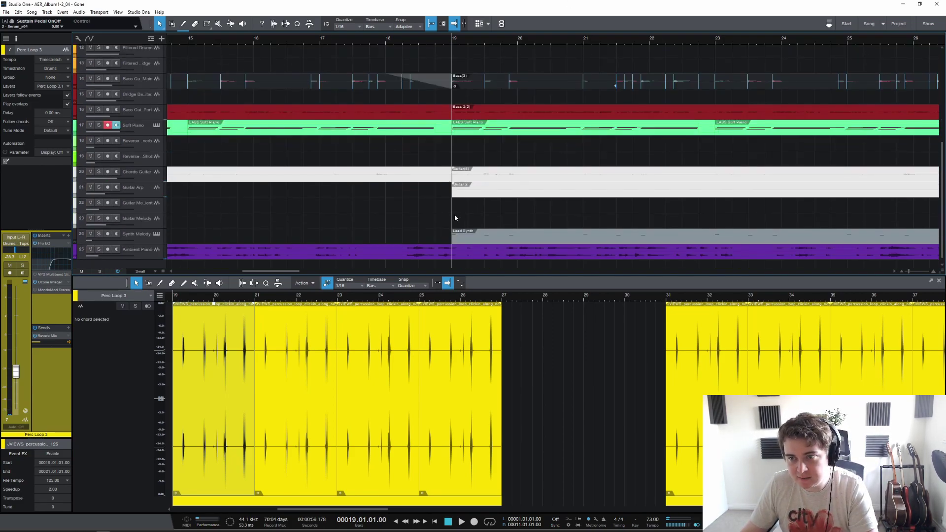
click(434, 195)
scroll(446, 43, down, 3)
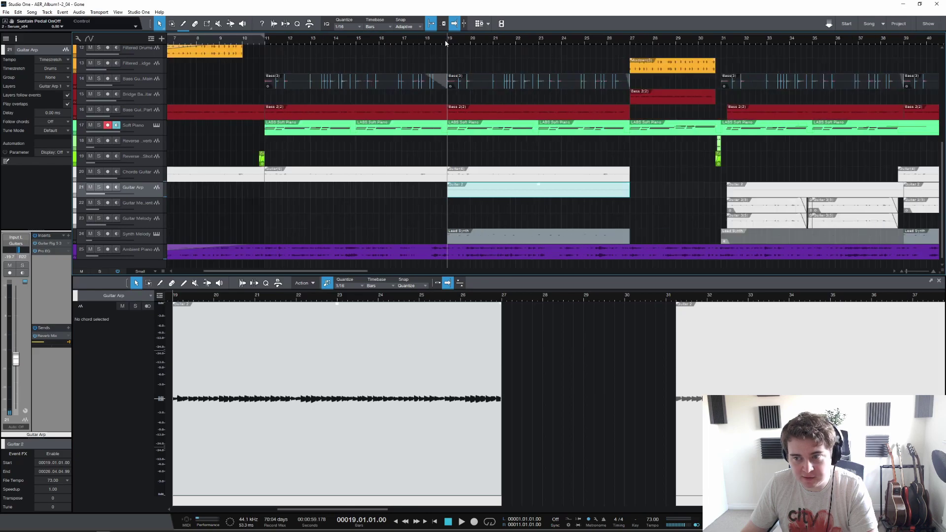
click(100, 188)
key(space)
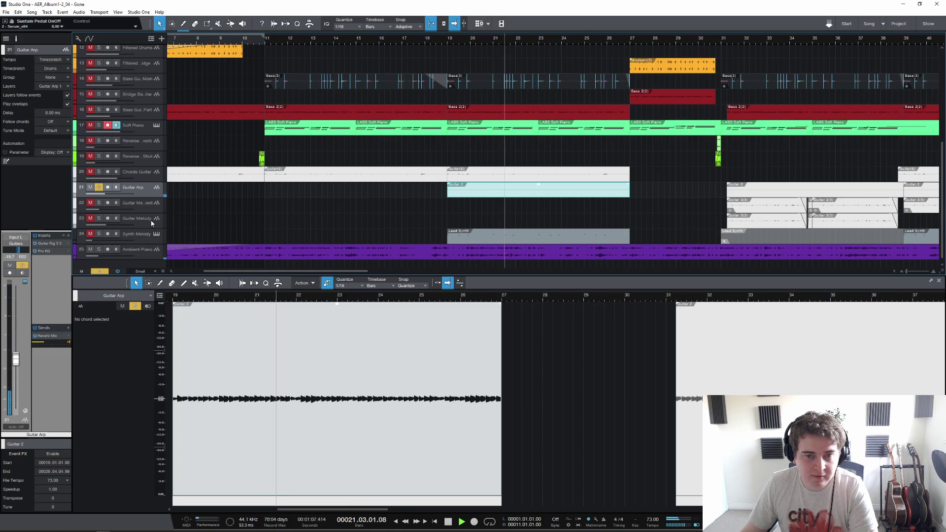
key(space)
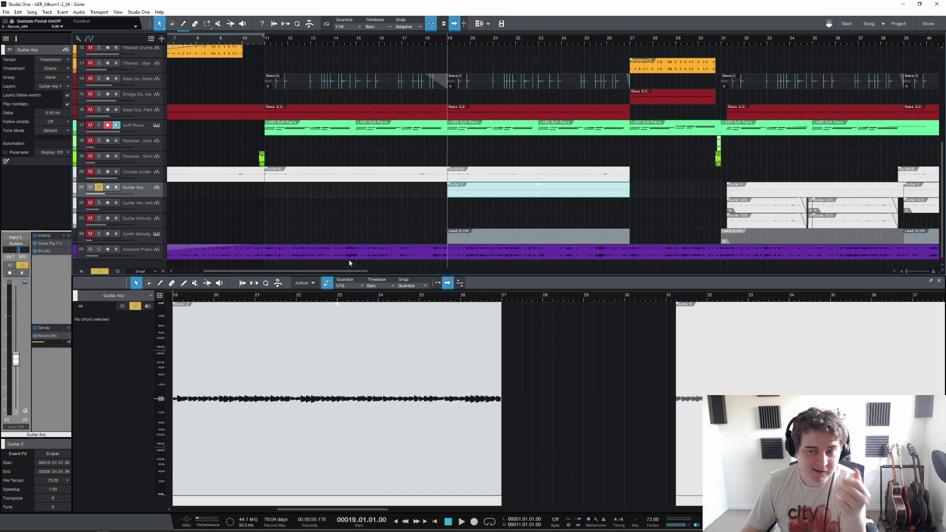
Step: View the Guitar Rig insert on Guitar Arp, switch to its Pro EQ and move the plug-in window higher
click(49, 244)
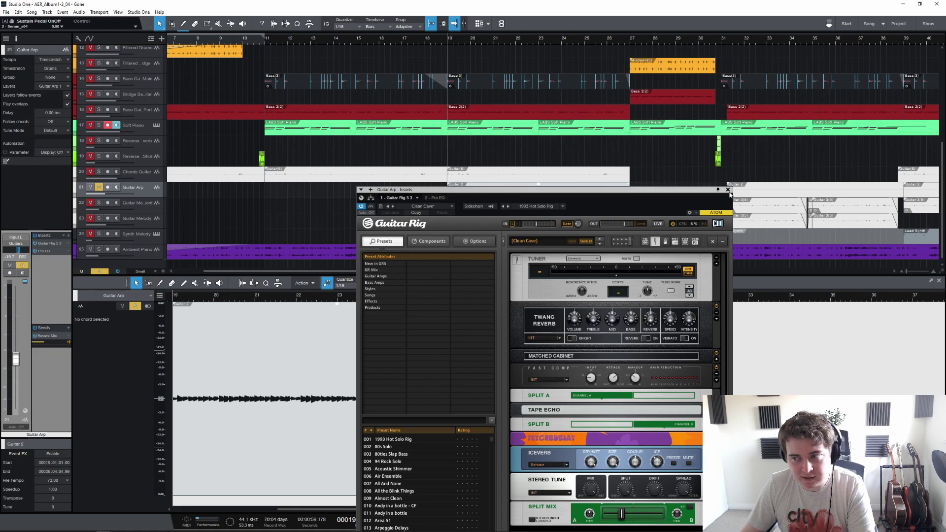
click(442, 197)
drag(455, 196, 451, 156)
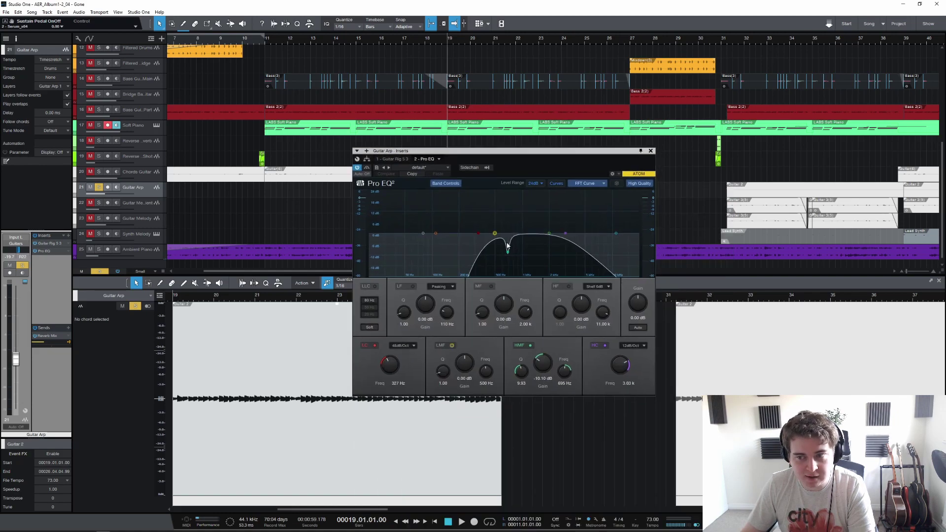
Step: Play Guitar Arp from bar 19 and compare its sound with the Pro EQ HMF band switched off and on
key(space)
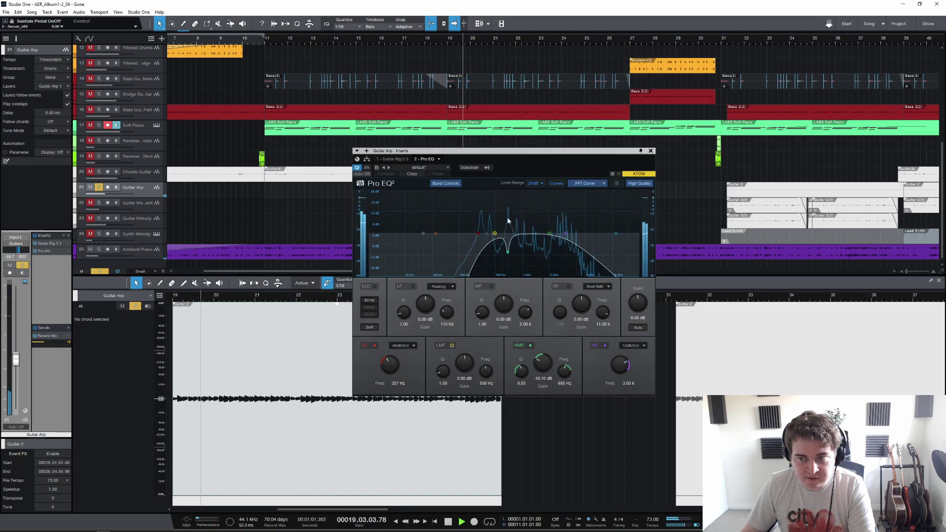
click(530, 345)
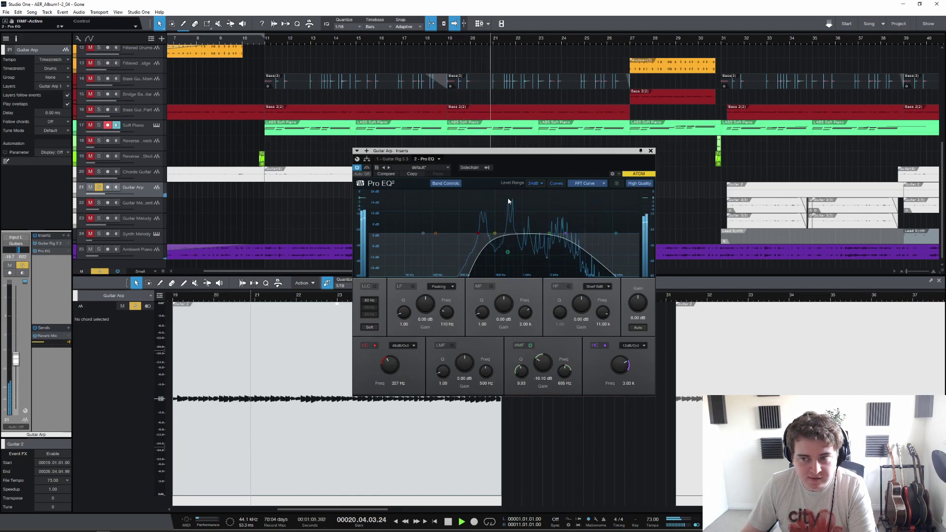
click(530, 346)
click(530, 345)
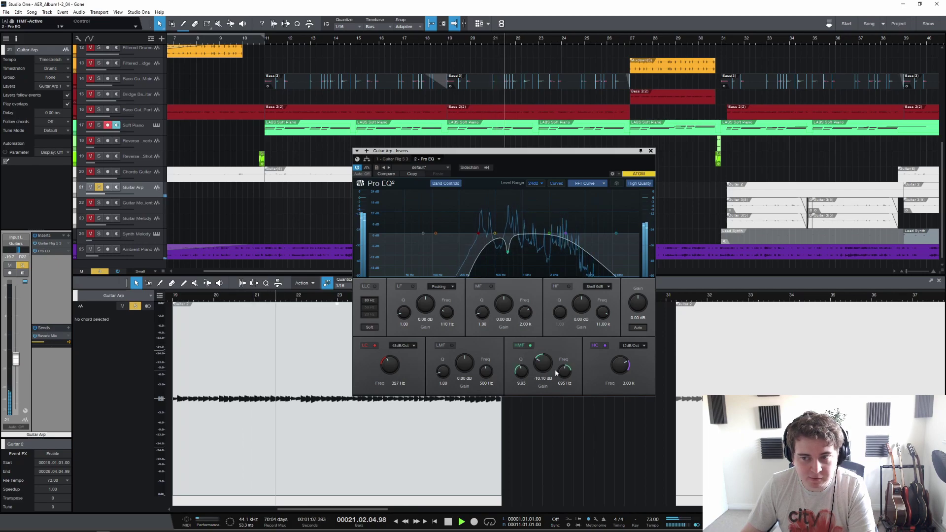
Step: Close the Guitar Arp Pro EQ, stop playback and take the track out of solo
click(651, 151)
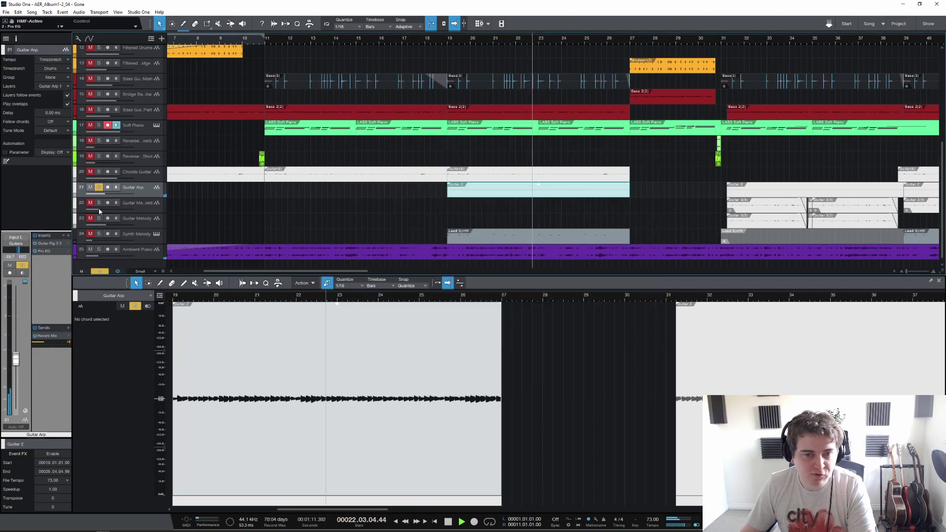
key(space)
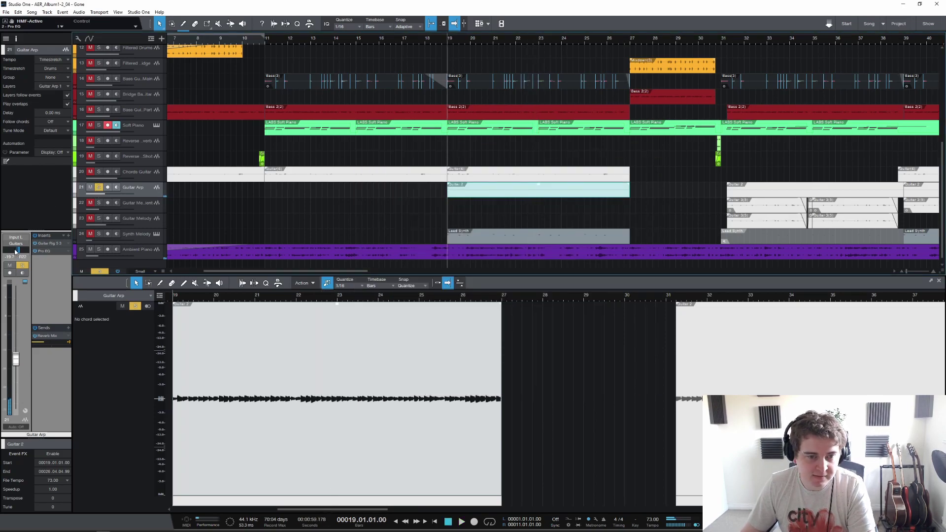
click(99, 187)
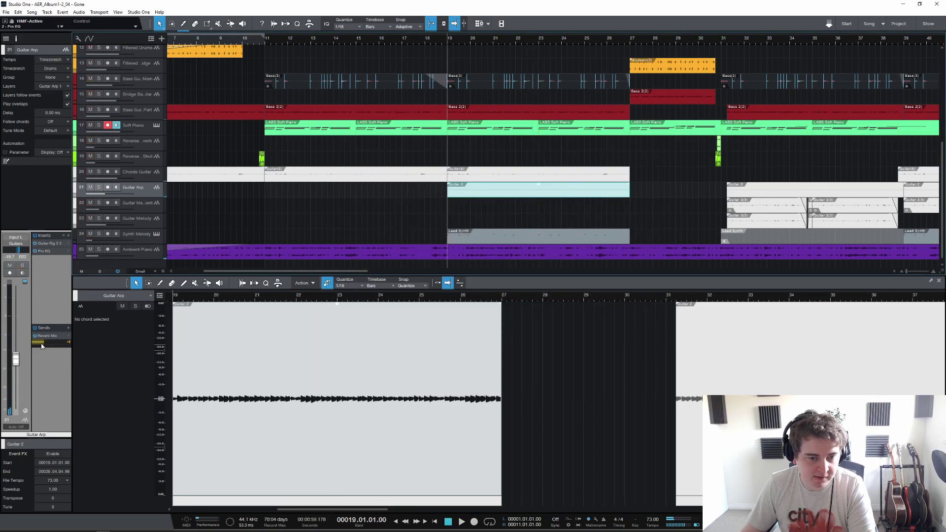
Step: Show the mixer, solo the Reverb Mix channel for a brief playback from bar 19, and unsolo it
key(F3)
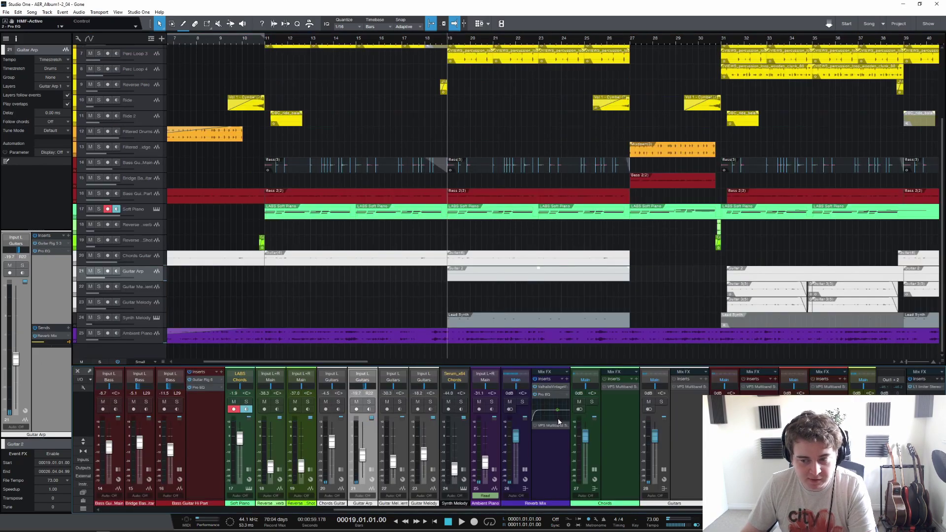
click(522, 403)
key(space)
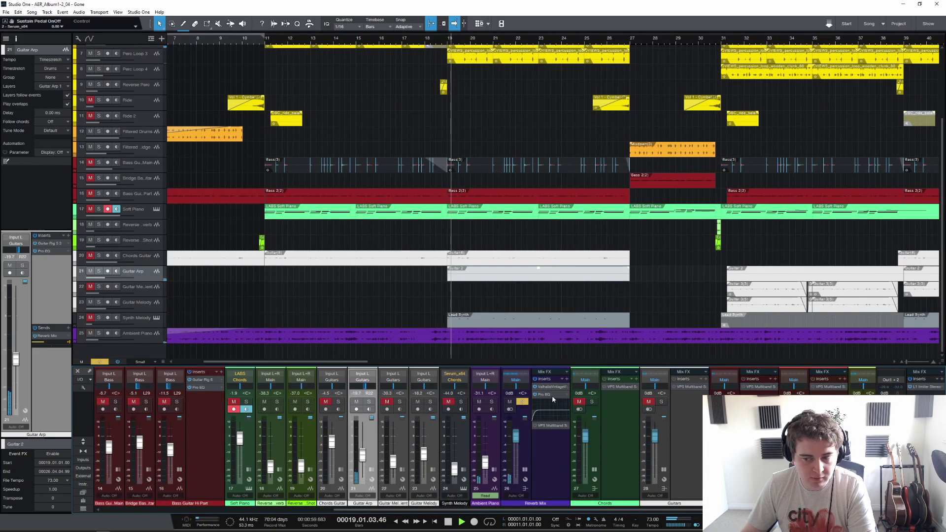
key(space)
click(522, 402)
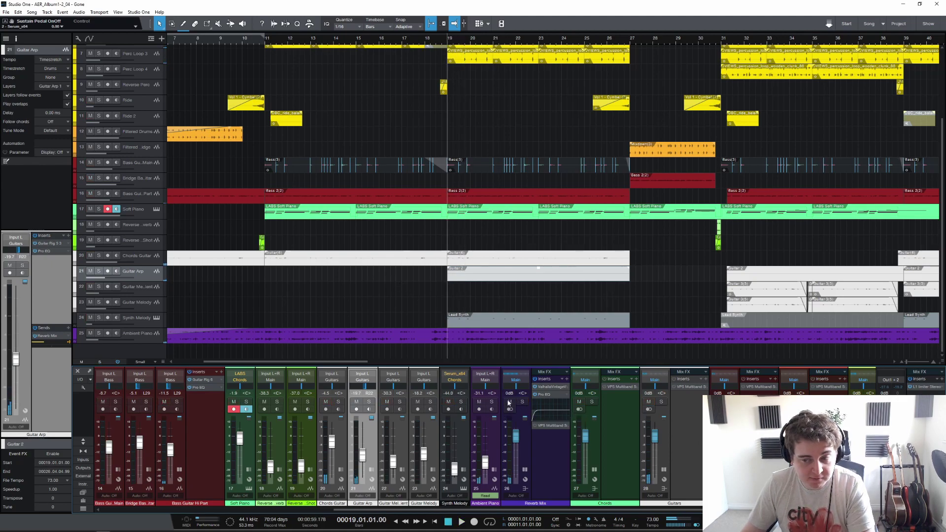
Step: Play from bar 19 with the Reverb Mix channel muted, unmute it during playback to compare, and stop
click(510, 402)
key(space)
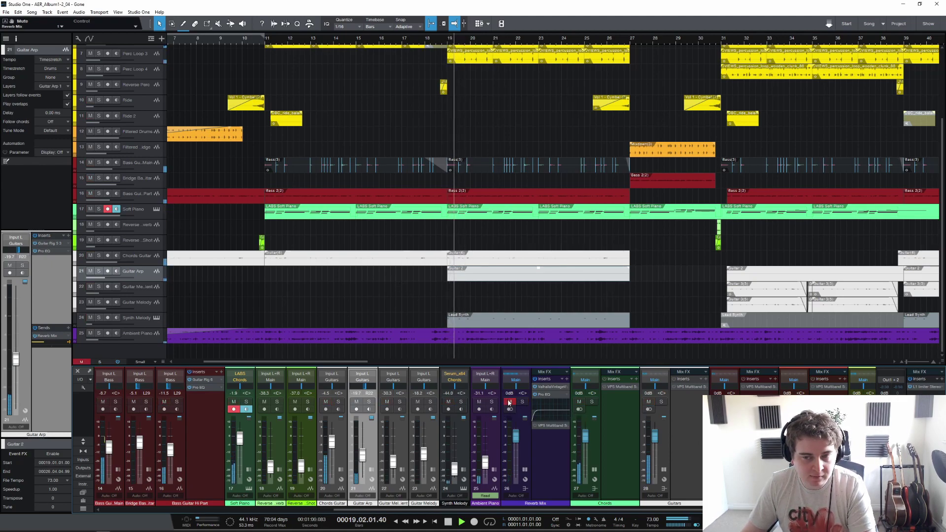
click(510, 402)
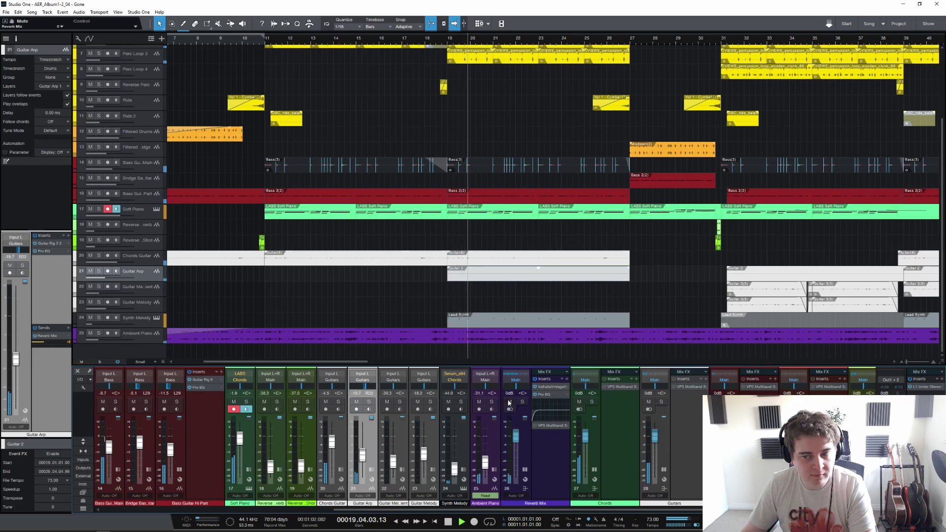
key(space)
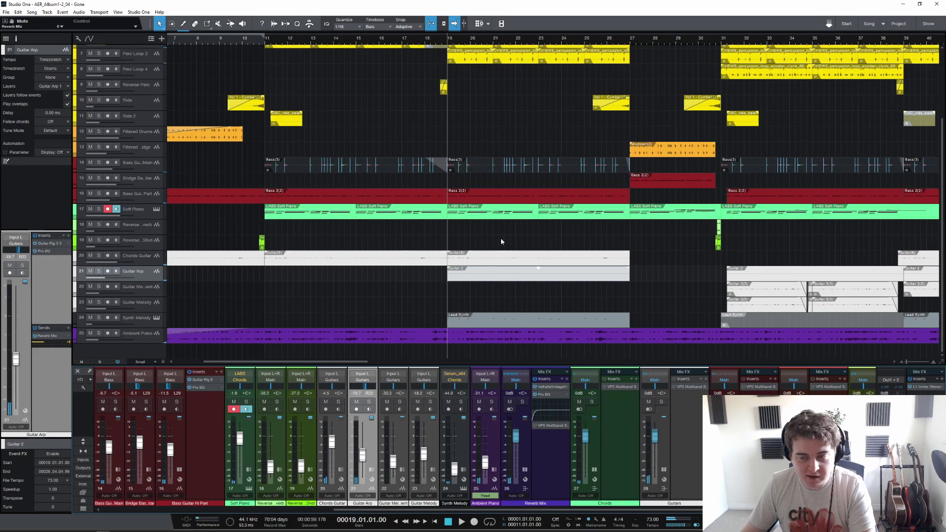
Step: Select the Synth Melody track and view the oscillator and FX pages of its Serum instrument
click(149, 324)
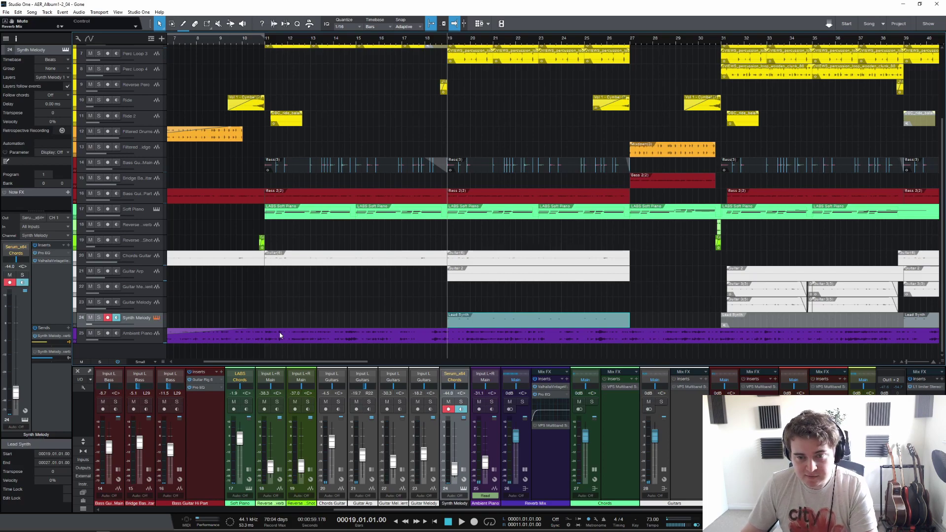
key(F11)
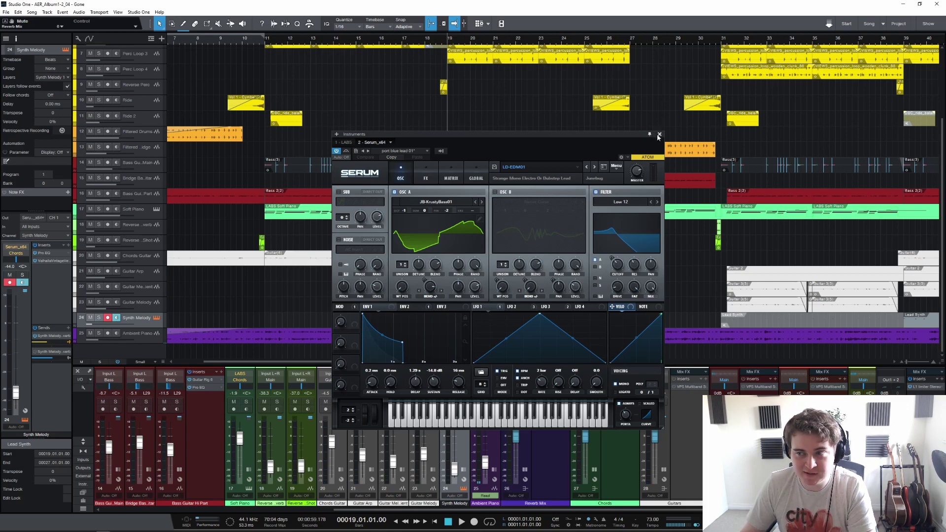
click(426, 177)
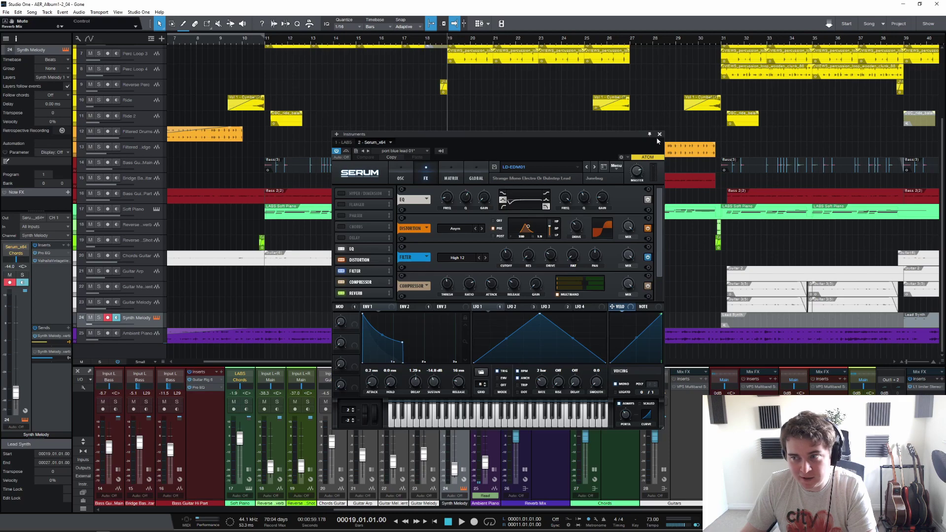
click(660, 135)
Step: Play Synth Melody soloed from bar 19, view its Pro EQ insert during playback, and clear the solo
key(space)
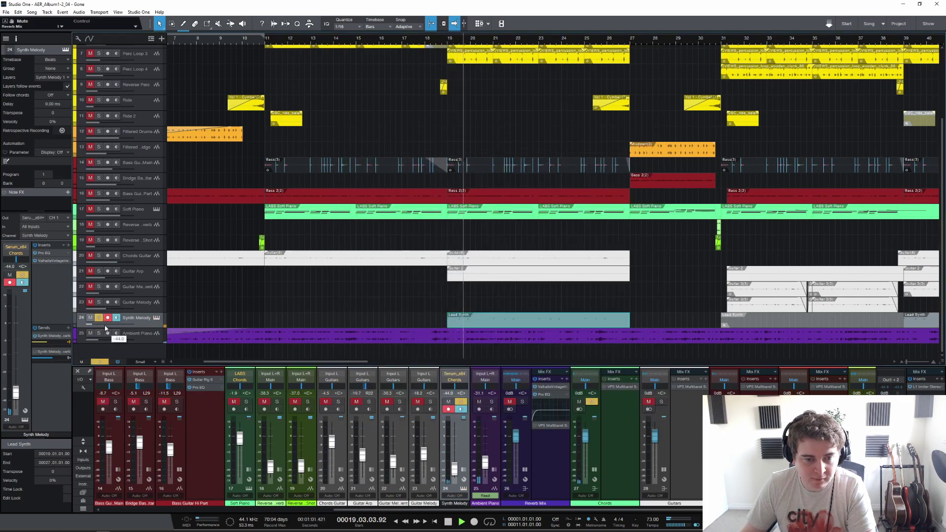
key(space)
click(50, 254)
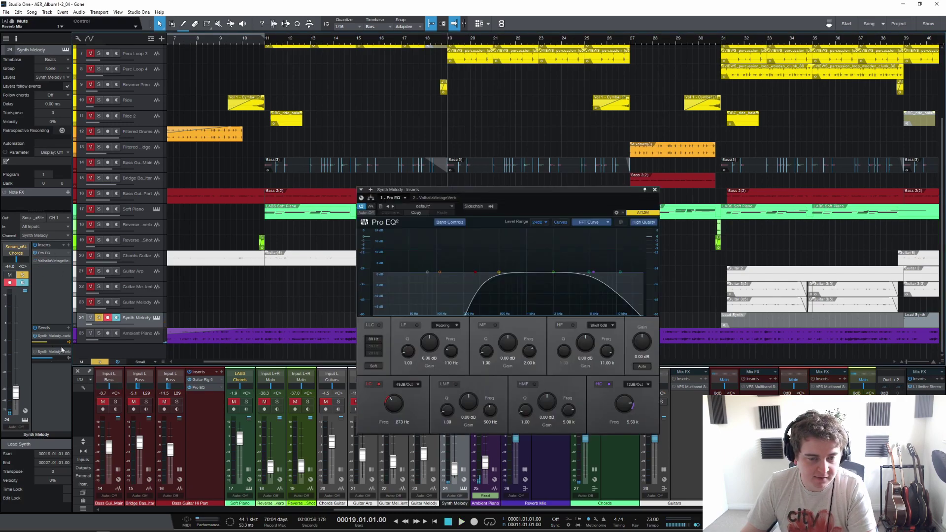
key(space)
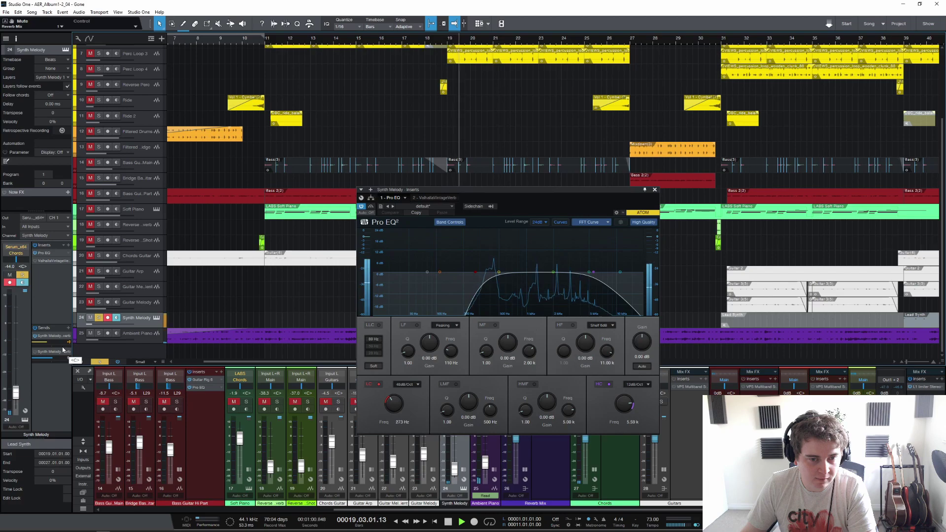
key(space)
click(99, 317)
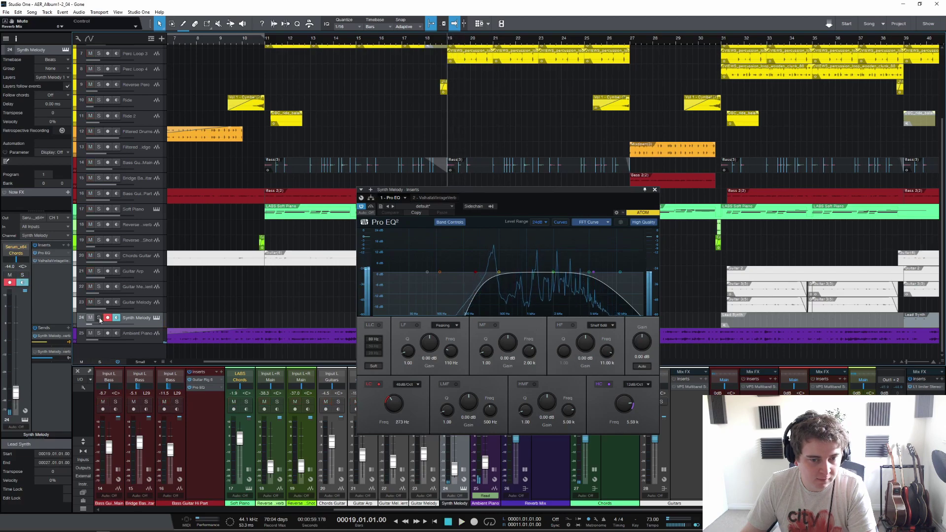
key(Escape)
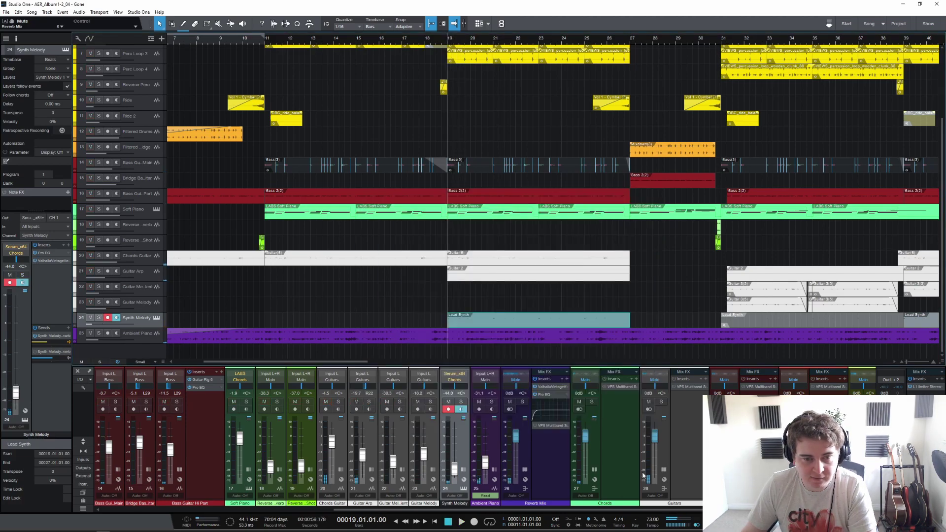
Step: Solo Synth Melody and view the ValhallaVintageVerb and Pro EQ inserts on its dedicated reverb channel
scroll(631, 501, right, 5)
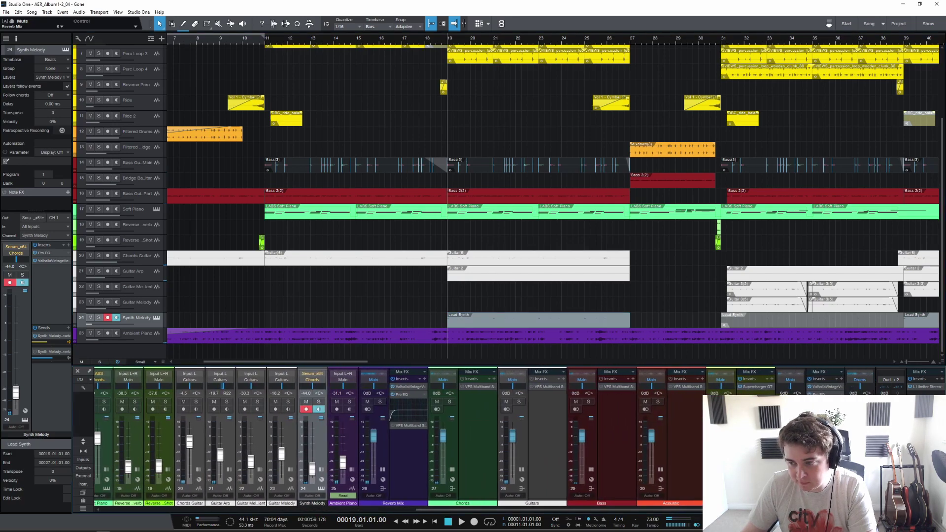
key(s)
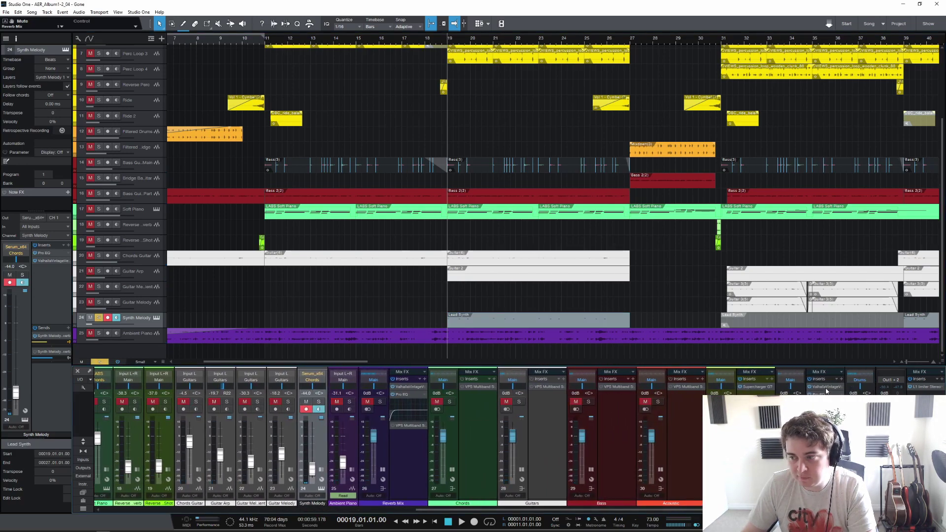
click(826, 389)
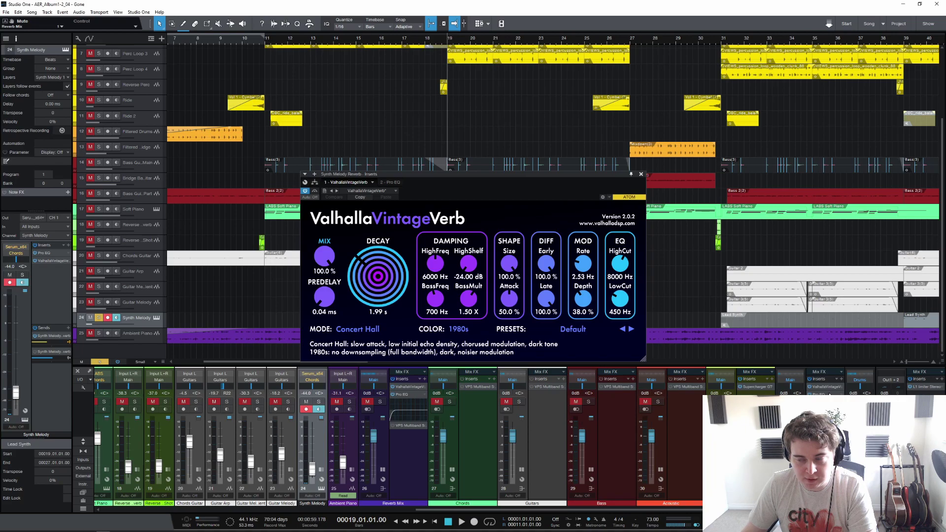
click(830, 394)
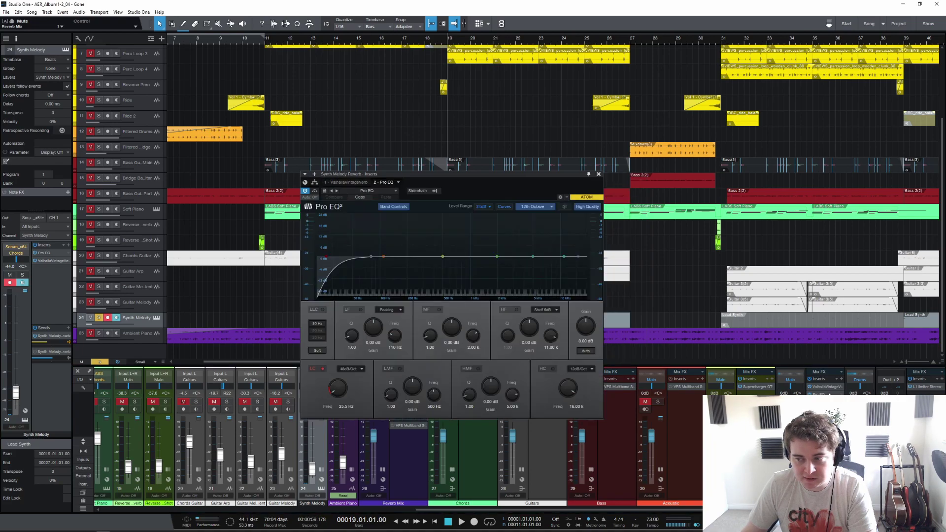
click(598, 175)
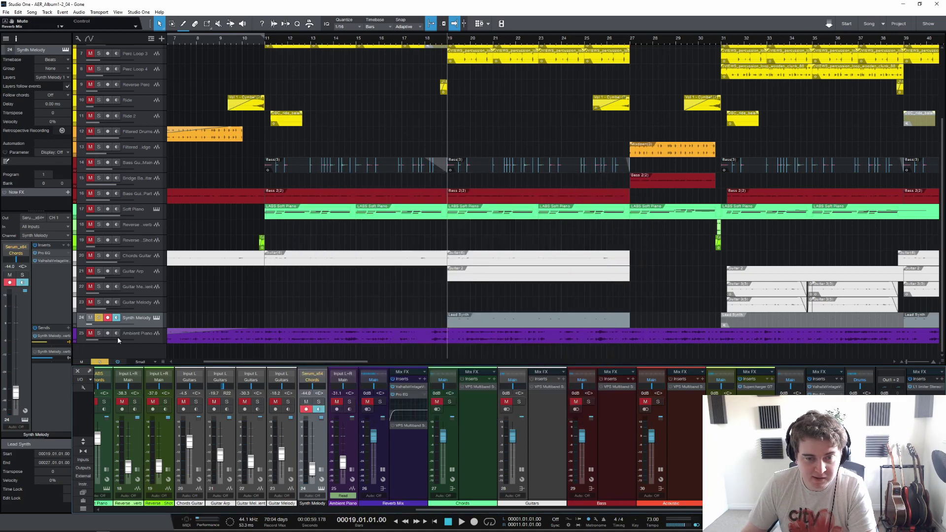
Step: Play the soloed Synth Melody with its reverb from bar 19, stop, and clear all solos
key(space)
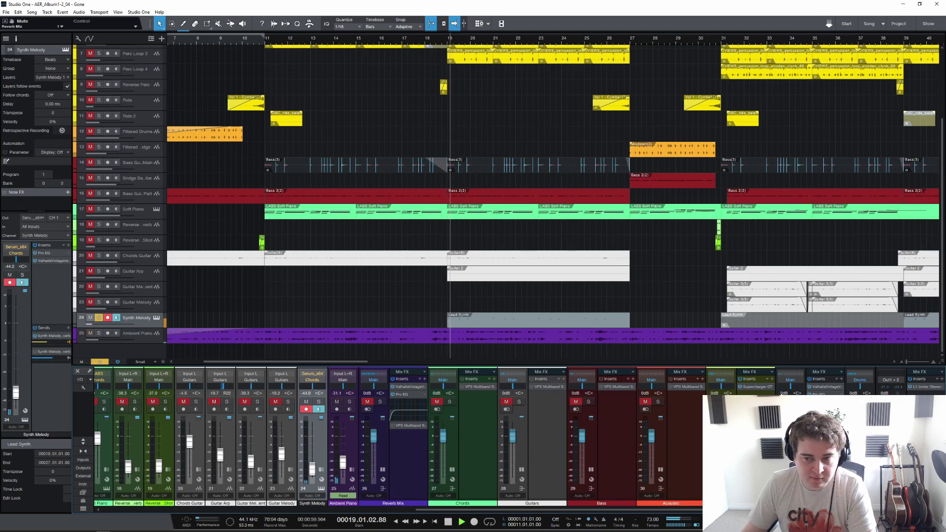
key(space)
click(100, 363)
Step: Play the full mix from bar 19, stop it and hide the mixer
key(space)
drag(295, 362, 325, 362)
key(space)
scroll(467, 180, up, 5)
key(F3)
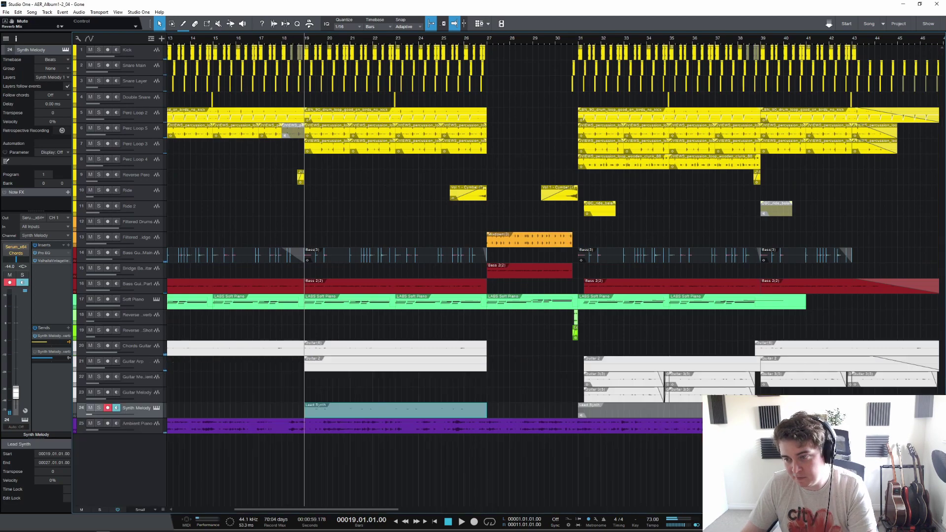
Step: Set the playback cursor to bar 27, solo the Filtered Drums - Bridge track and play it
click(470, 61)
scroll(469, 42, down, 3)
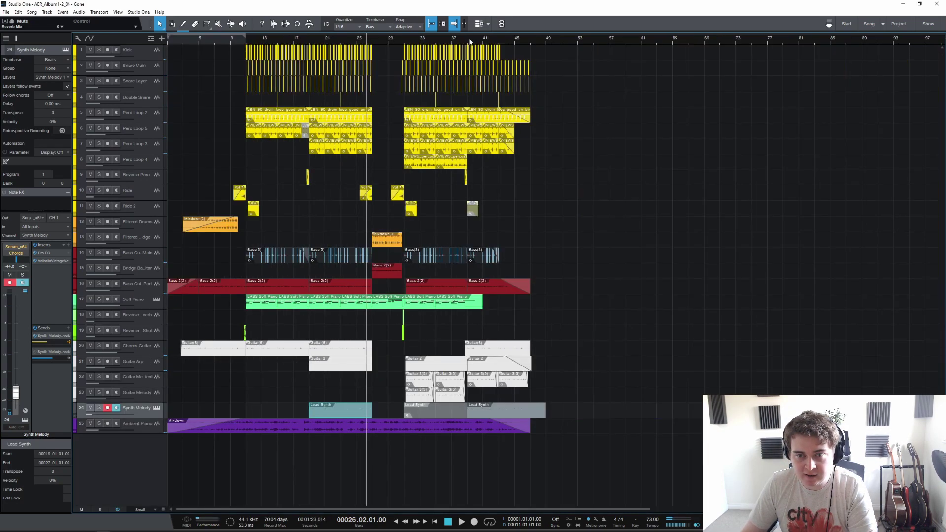
scroll(390, 46, up, 3)
click(335, 41)
click(140, 240)
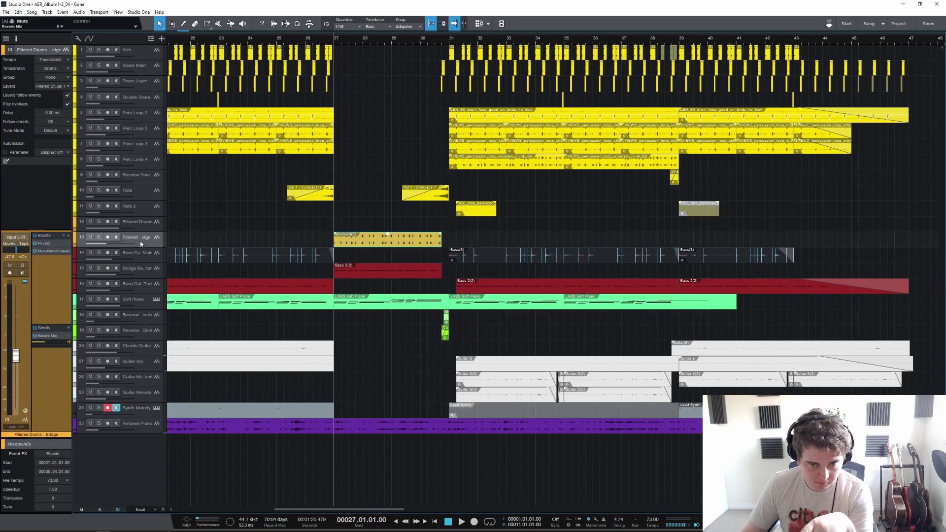
click(99, 237)
key(space)
Step: View the MondoMod Stereo insert on Filtered Drums - Bridge during playback, close it and stop
click(50, 251)
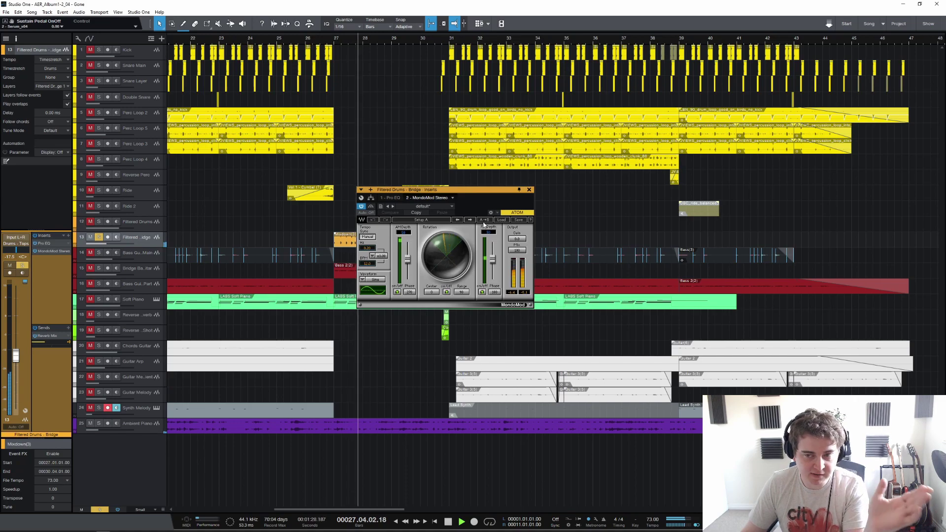
click(530, 190)
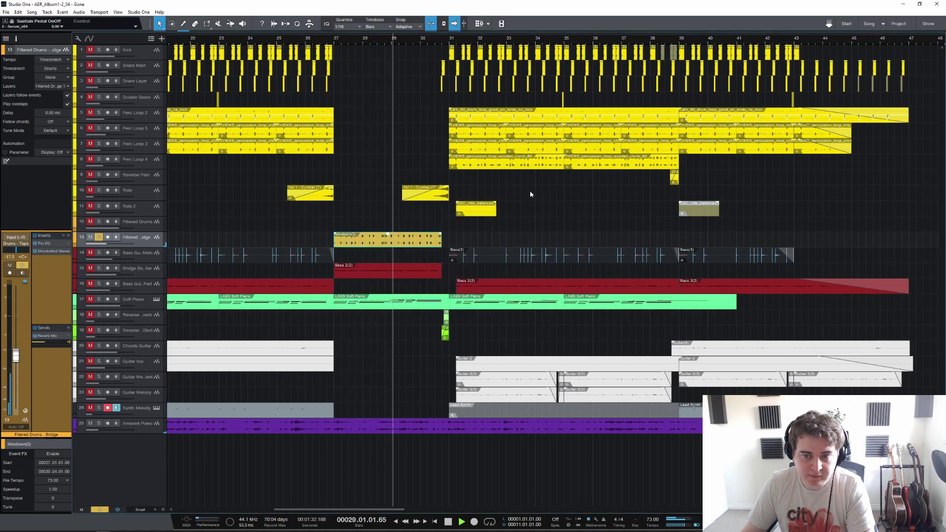
key(space)
Step: Select the Bridge Bass Guitar event at bar 27, solo its track instead of the drums and play it
click(375, 271)
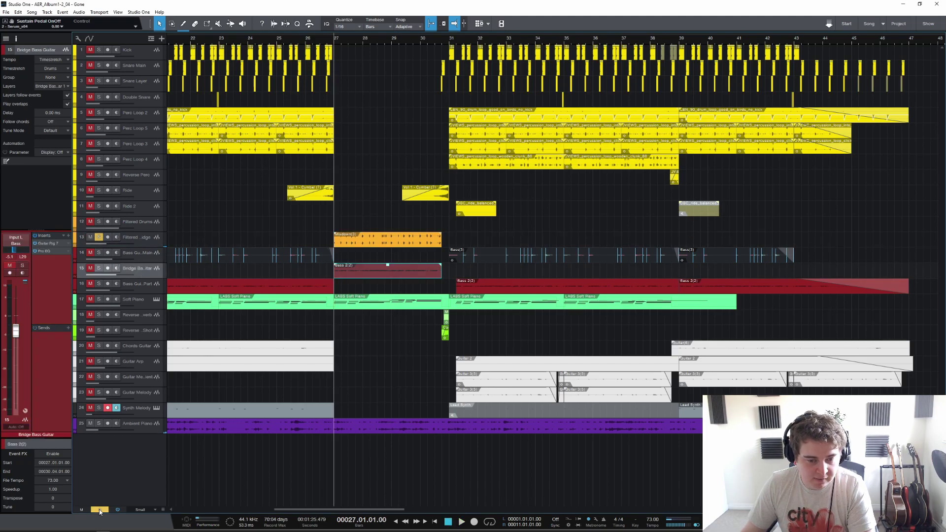
click(99, 268)
key(space)
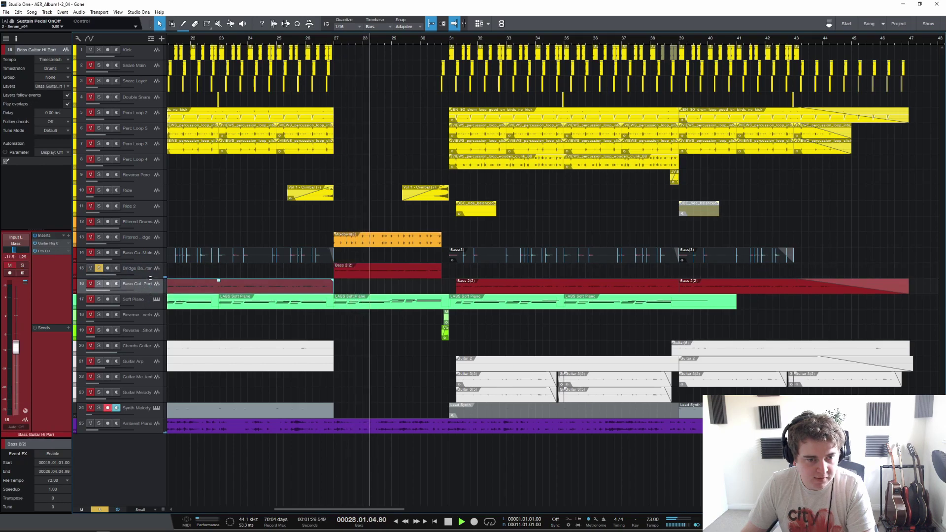
Step: View the Pro EQ insert on Bridge Bass Guitar during playback, stop, and unsolo the track
click(50, 251)
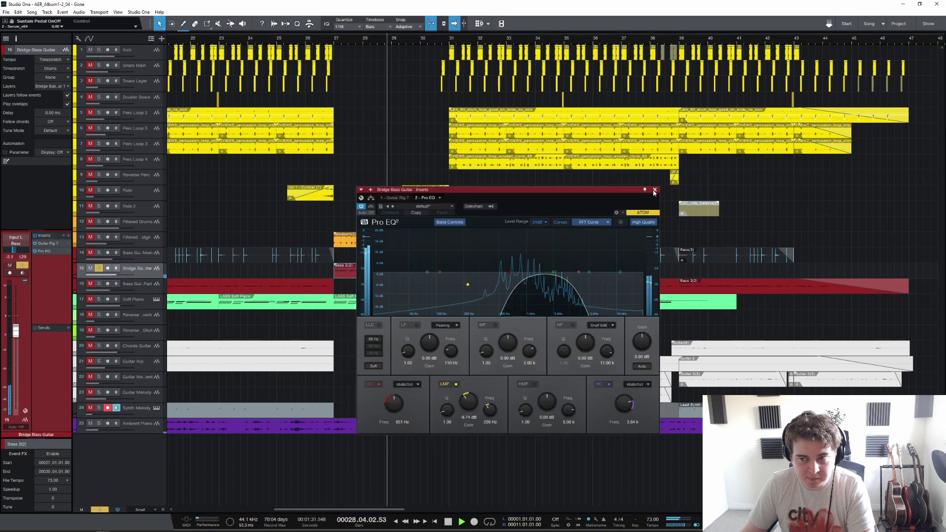
click(49, 251)
key(space)
click(99, 268)
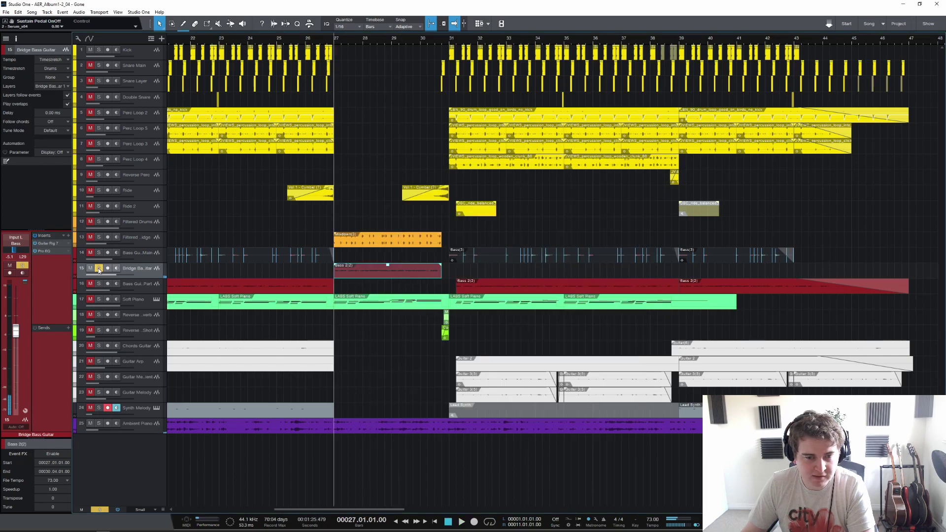
Step: View the Pro EQ insert on Bass Guitar Hi Part, close it and play the full mix from bar 27
click(138, 285)
click(49, 251)
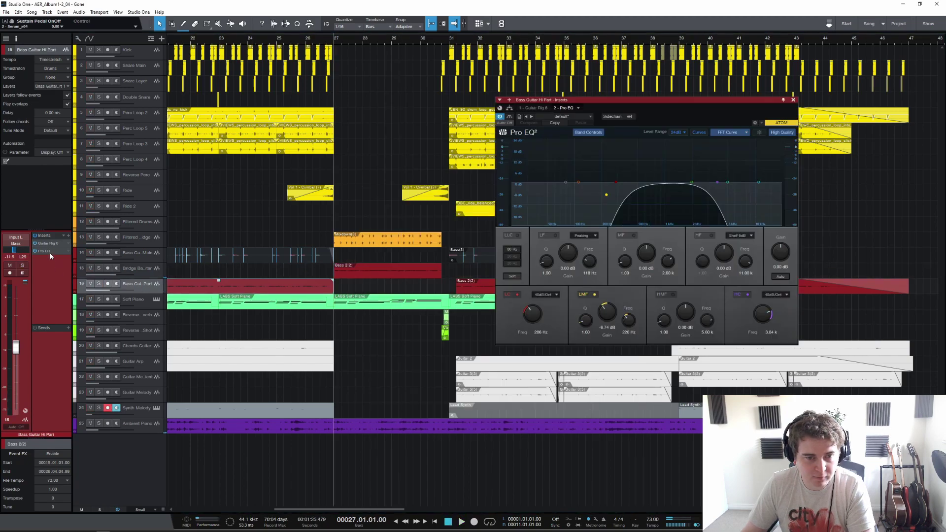
click(793, 99)
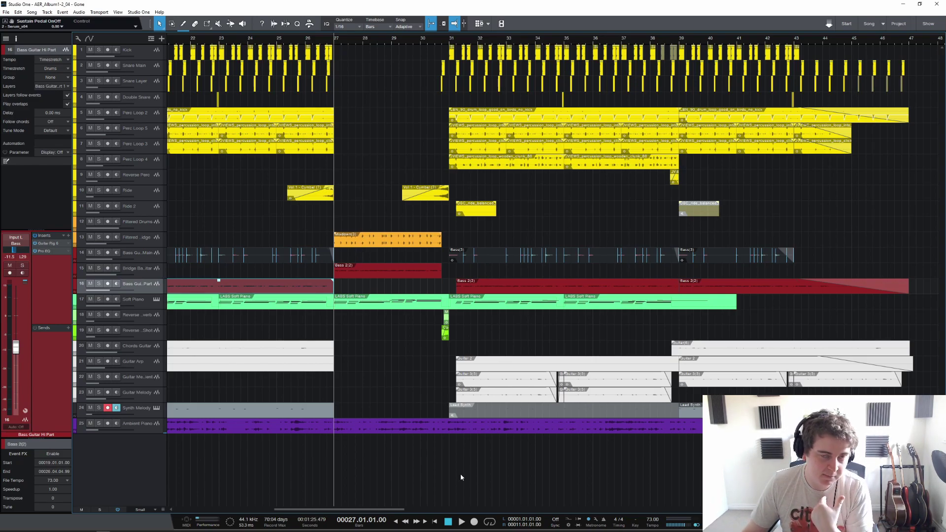
key(space)
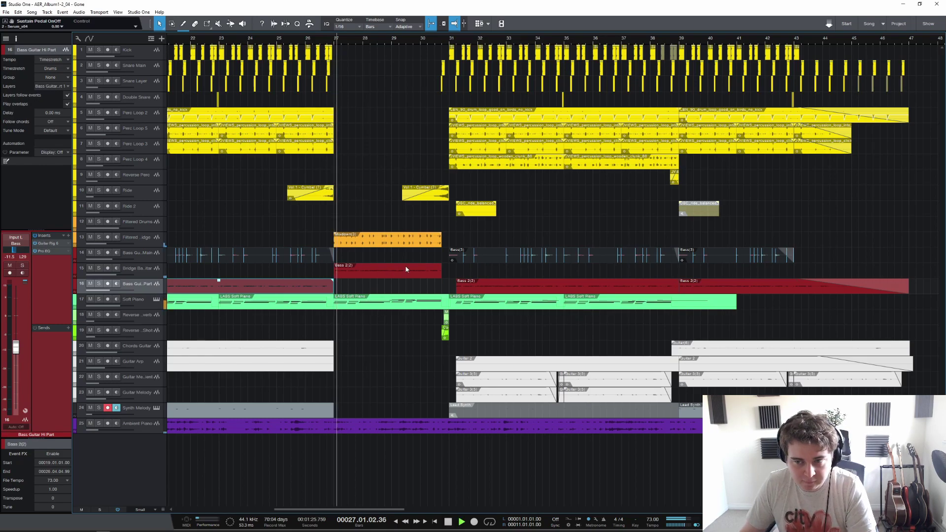
Step: Stop playback, open the Soft Piano event at bar 27 in the note editor and play from bar 28, beat 4
key(space)
click(384, 40)
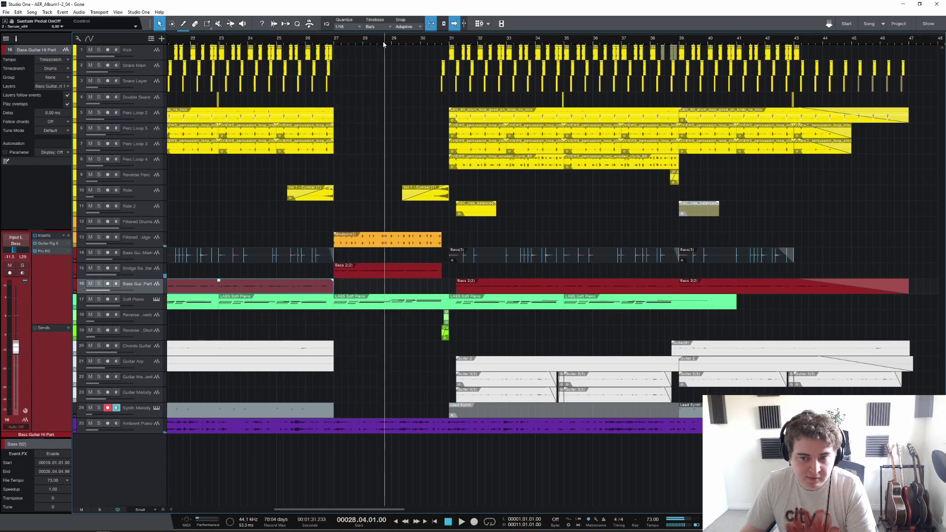
double_click(400, 305)
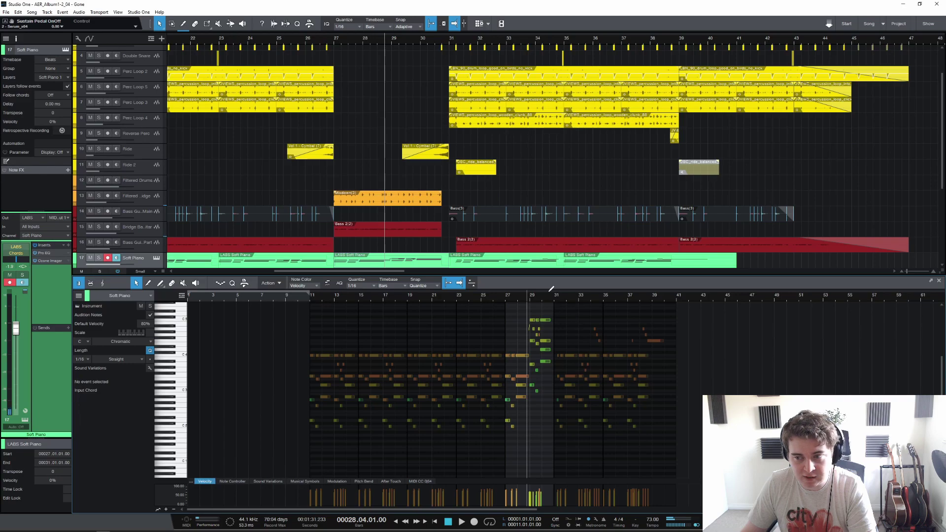
scroll(496, 298, up, 2)
key(space)
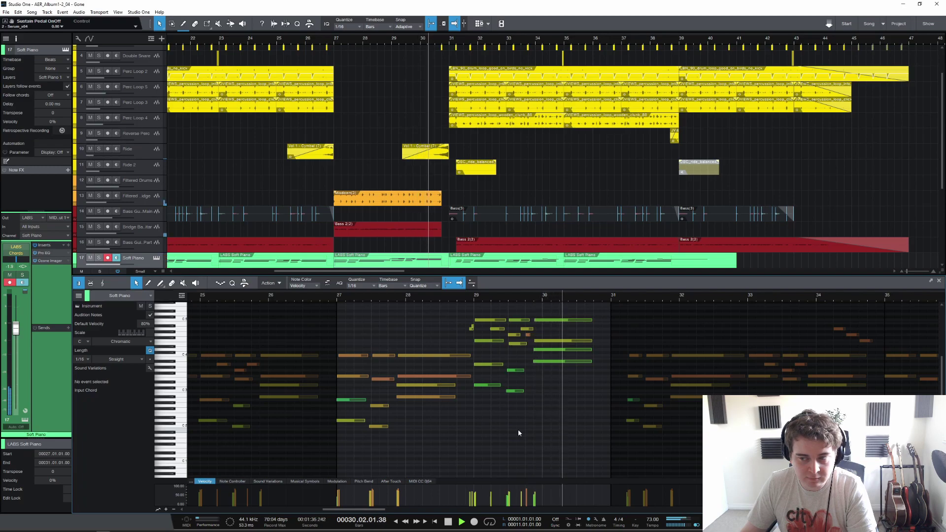
Step: Stop playback, select the higher Soft Piano notes around bars 29 and 30, and close the note editor
key(space)
drag(539, 374, 469, 307)
key(super)
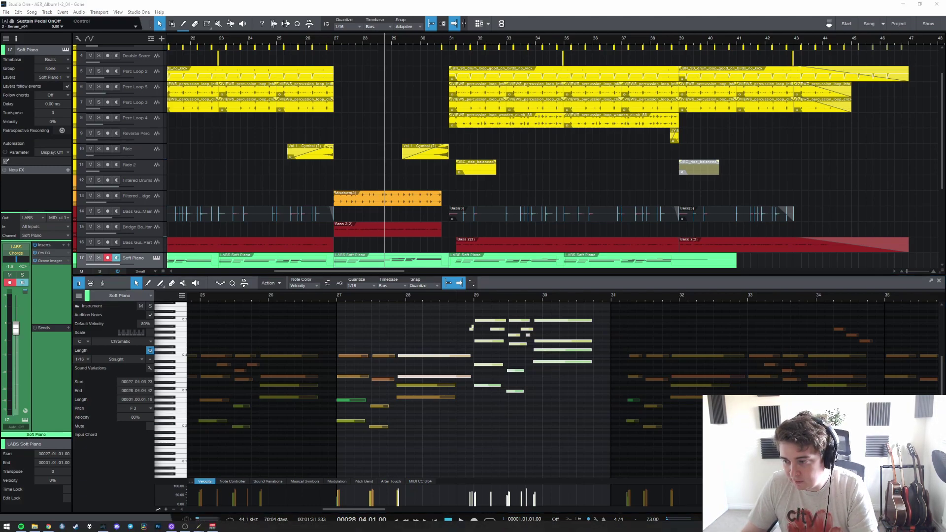
key(F2)
Step: From bar 30, beat 3, point out the reverse synth and snare events before bar 31, and play Reverse Synth For Reverb soloed
drag(436, 41, 449, 46)
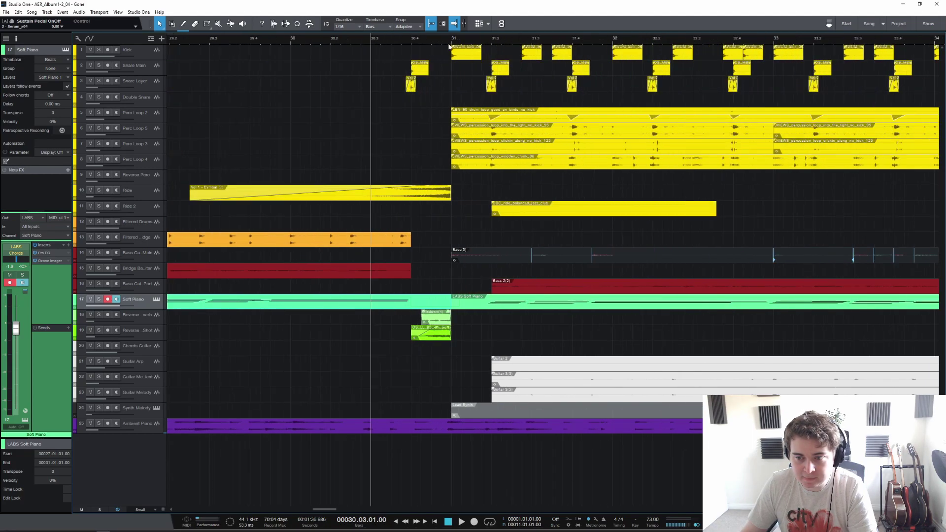
click(448, 316)
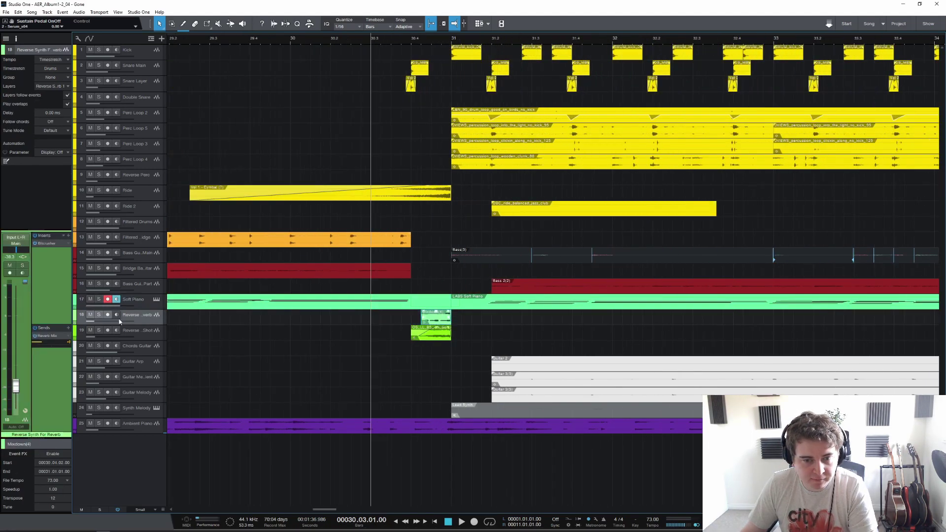
drag(400, 44, 424, 100)
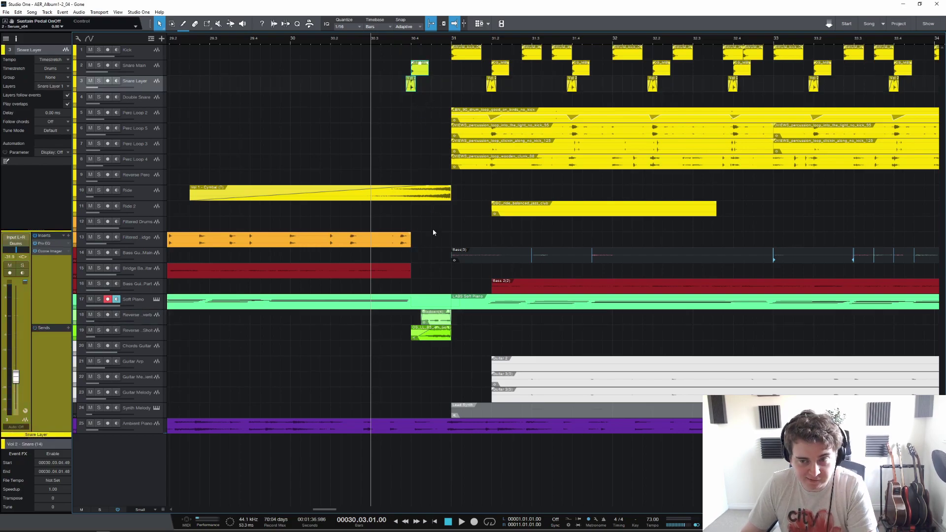
click(147, 319)
key(space)
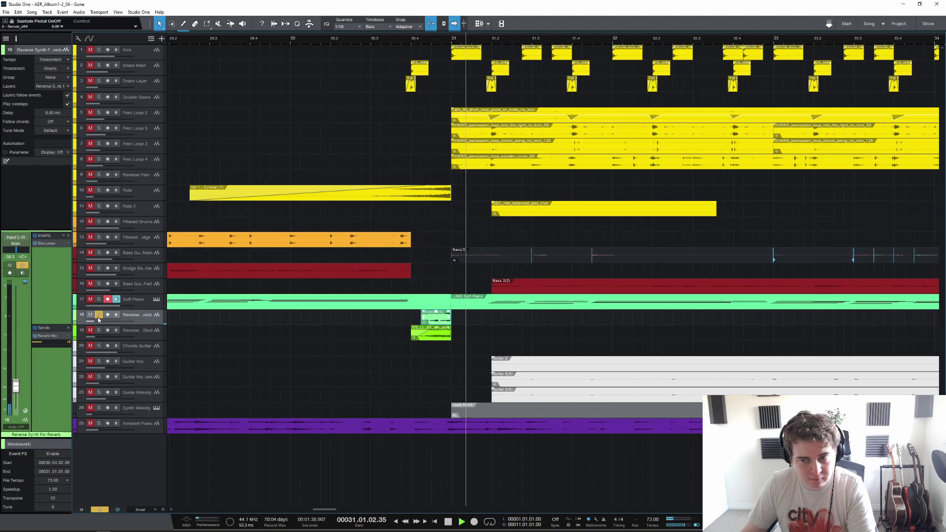
key(space)
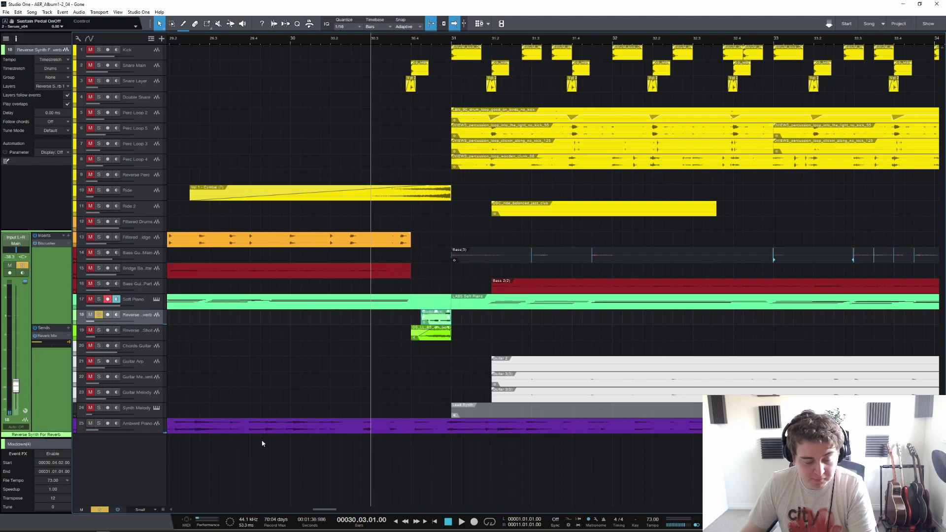
Step: Show the mixer, add the Reverb Mix channel to the solo, play the reverse synth with its reverb and stop
key(F3)
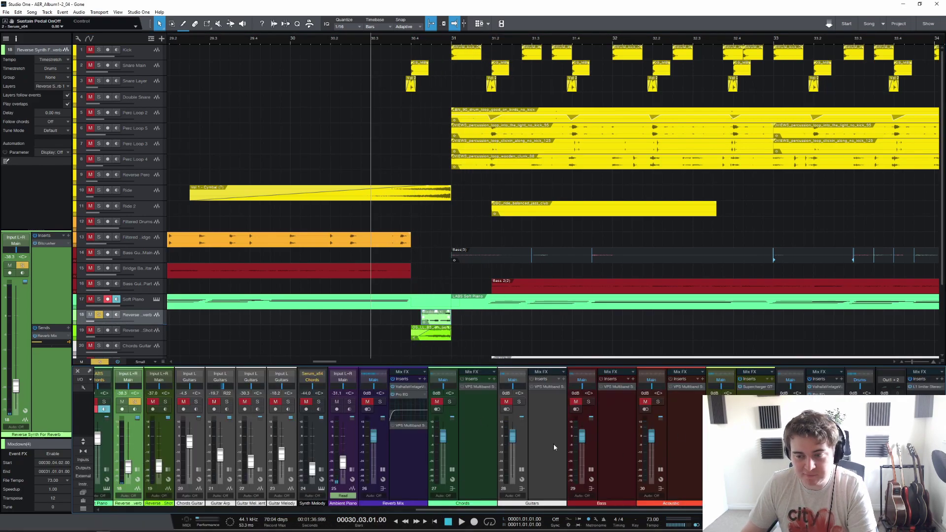
click(380, 402)
key(space)
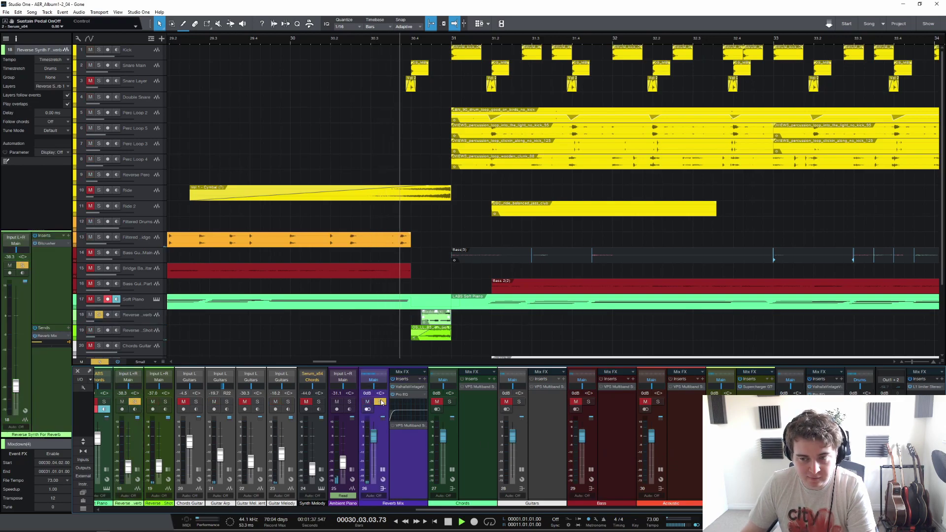
key(space)
Step: Clear all solos, play the full mix from bar 30, beat 3, stop and hide the mixer
click(99, 362)
key(space)
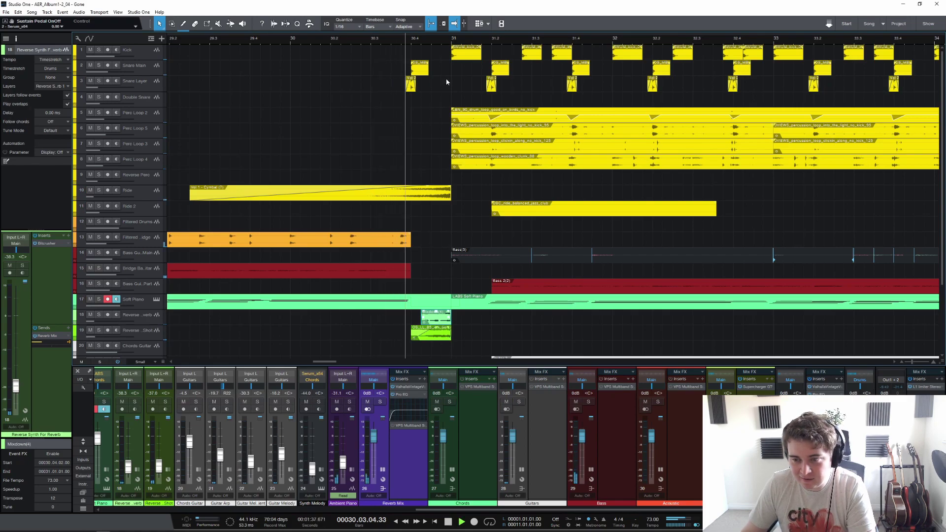
key(space)
key(F3)
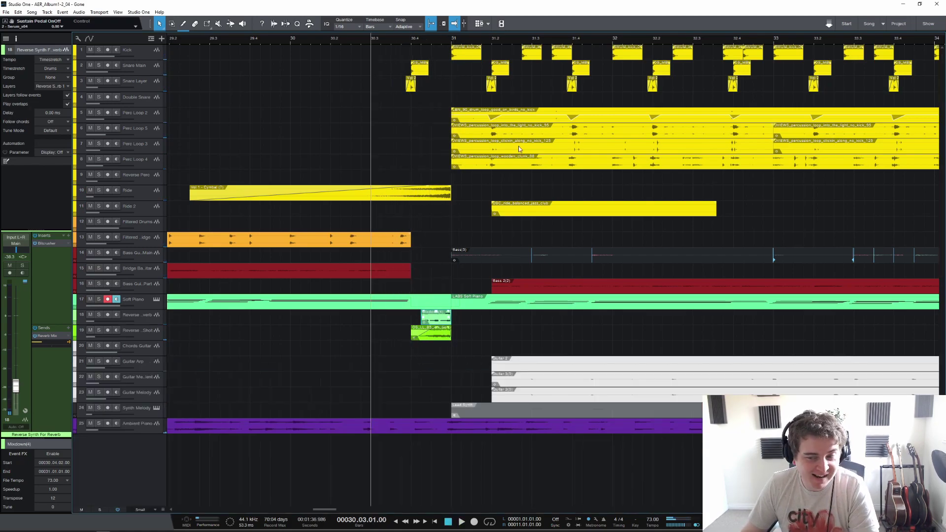
Step: Set the playhead to bar 31, select the Perc Loop 4 events and play that track soloed
scroll(490, 35, down, 5)
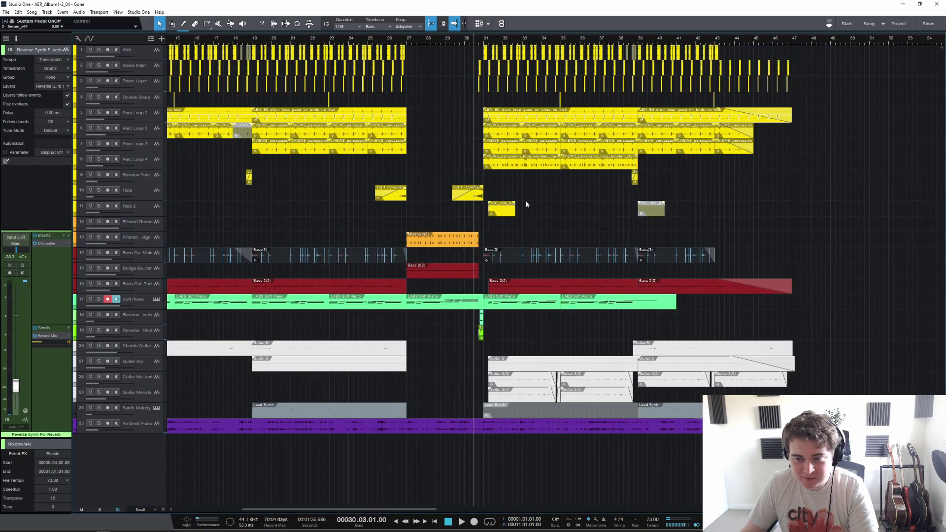
click(485, 41)
scroll(488, 42, up, 3)
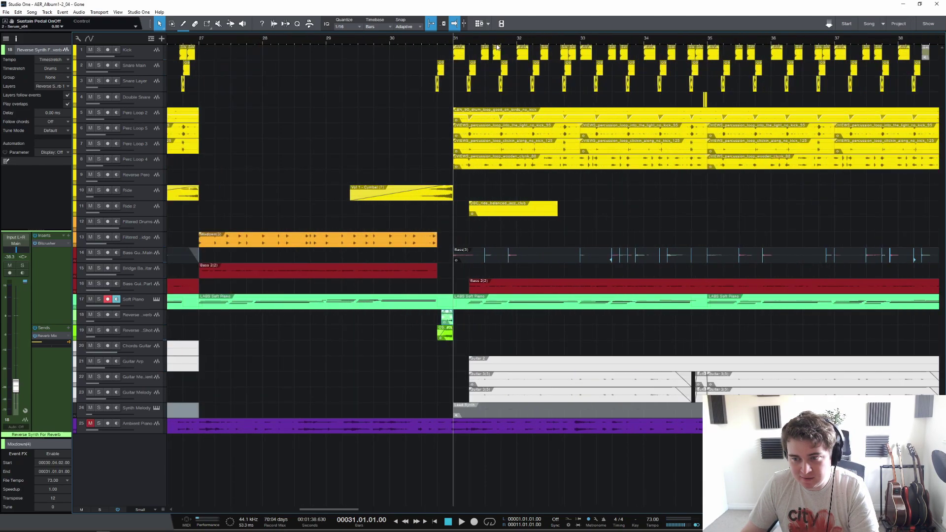
scroll(503, 43, down, 3)
drag(456, 156, 640, 168)
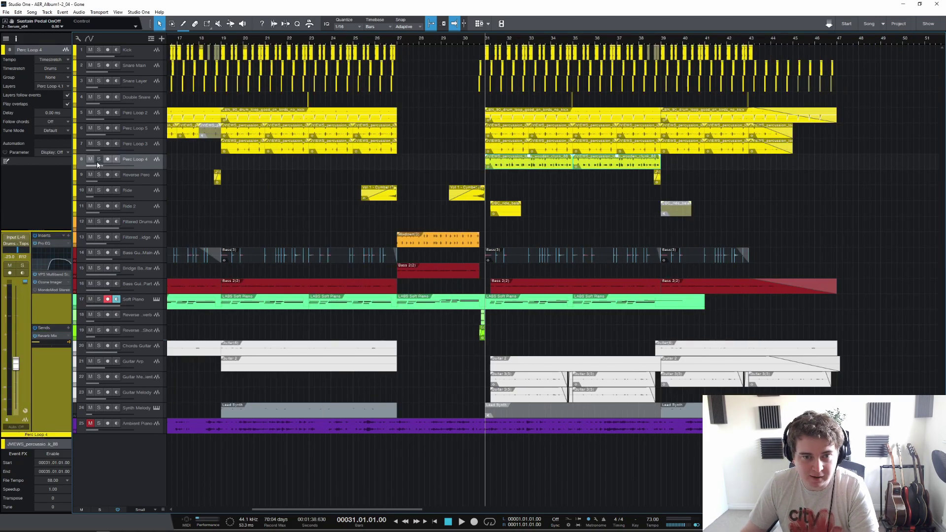
key(space)
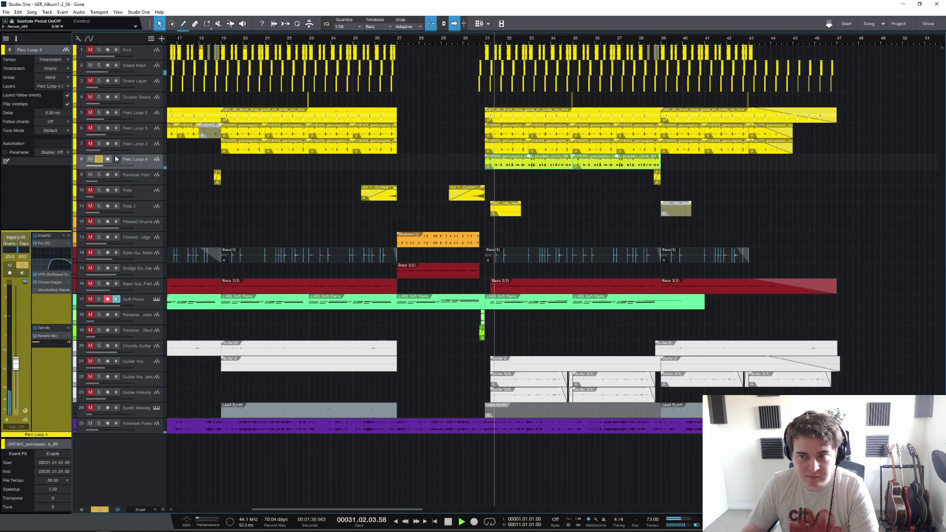
Step: Select the Perc Loop events after bar 31, view Perc Loop 5's VPS Multiband Sidechain and a Snare Main event, close the plug-in and stop
drag(468, 123, 587, 167)
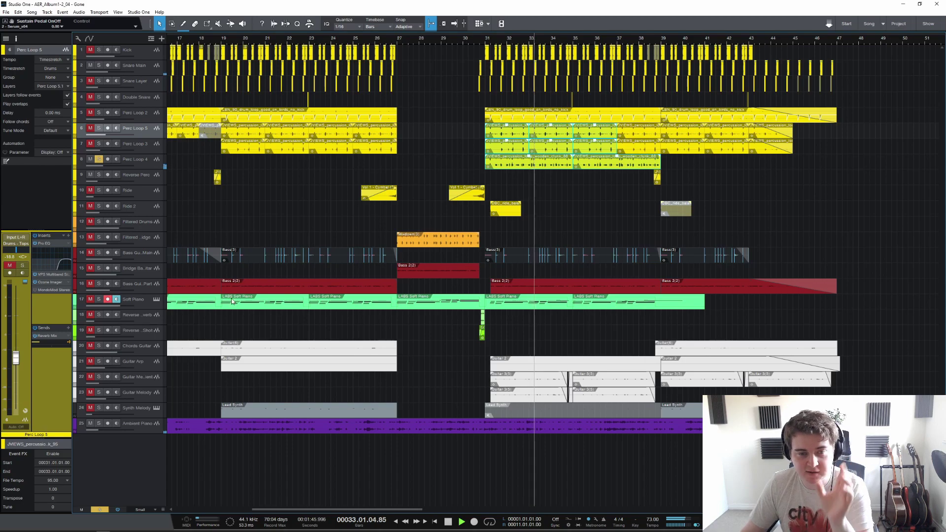
double_click(54, 274)
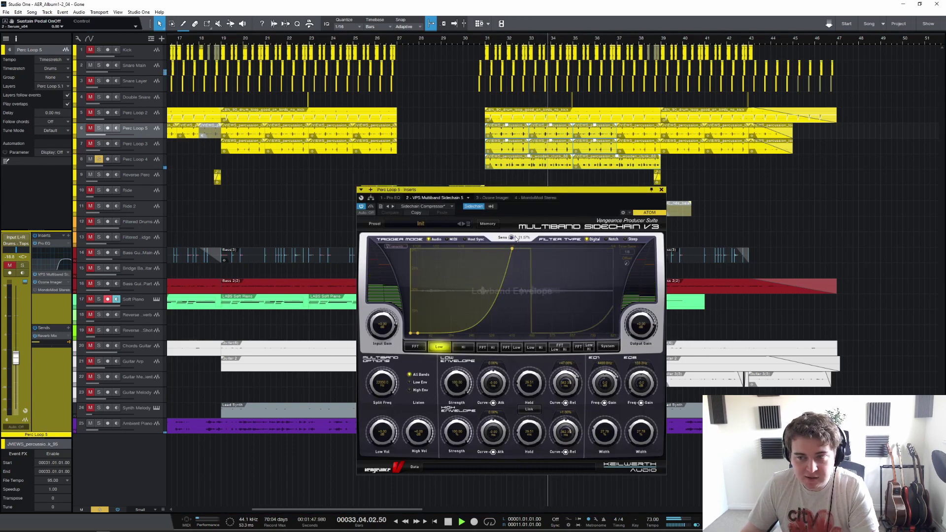
click(502, 68)
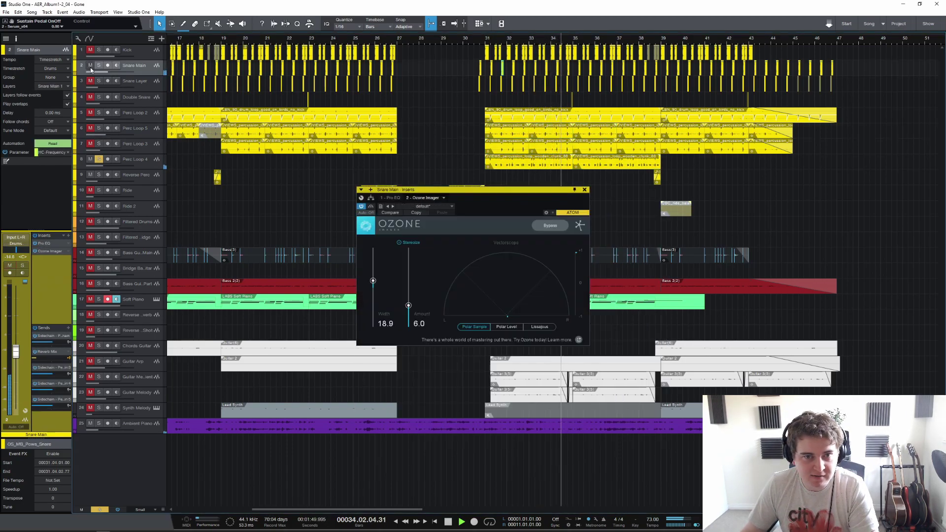
click(585, 189)
key(space)
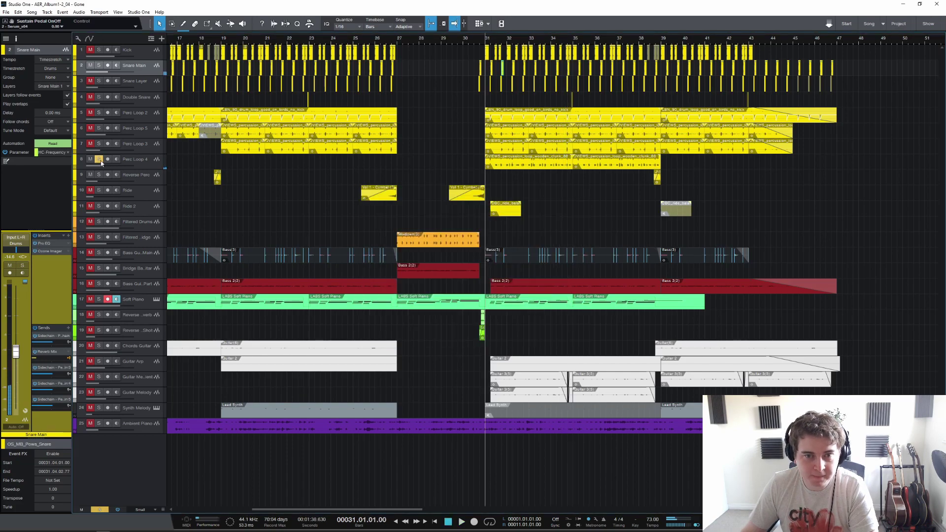
Step: Unsolo Perc Loop 4, view its Pro EQ and Ozone Imager inserts, close them and play the full mix from bar 31
click(117, 166)
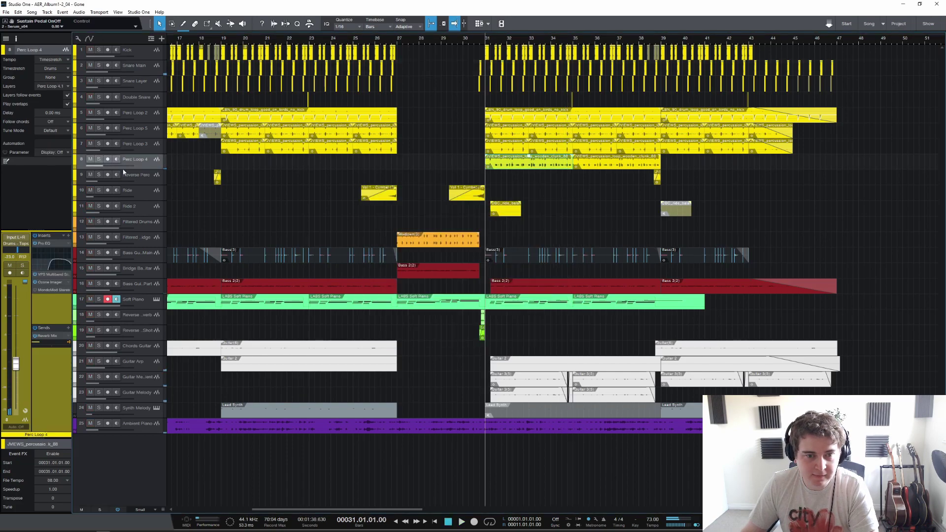
click(45, 244)
click(719, 69)
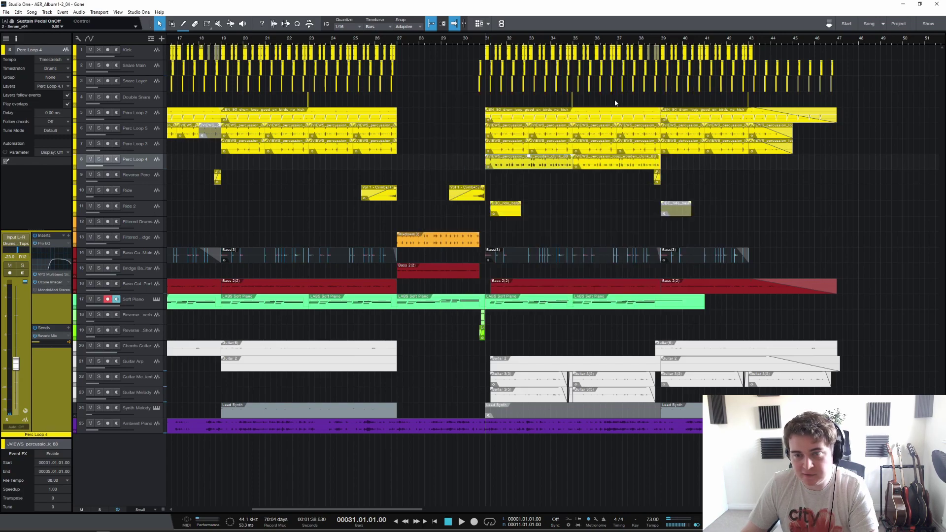
click(50, 284)
key(space)
click(649, 69)
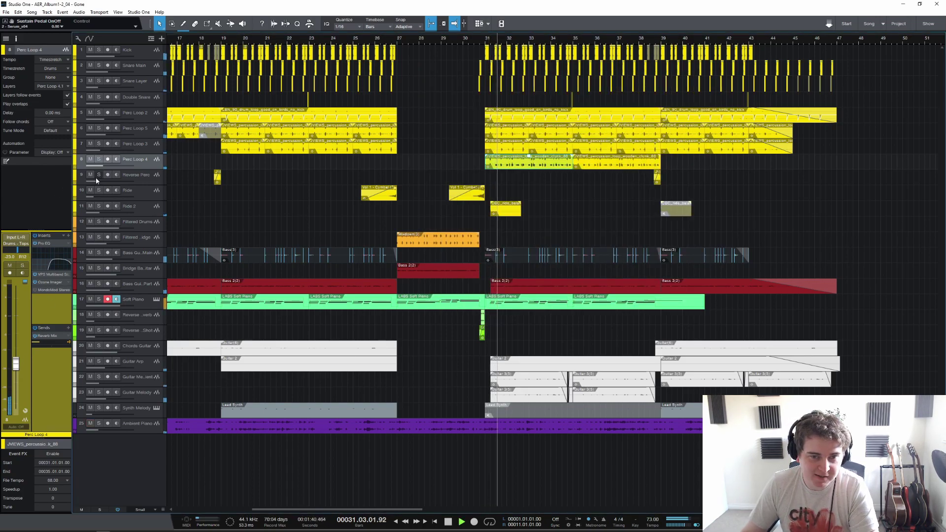
Step: Show the mixer, solo the drums bus and play it from bar 31, clear the solo and stop
key(space)
key(F3)
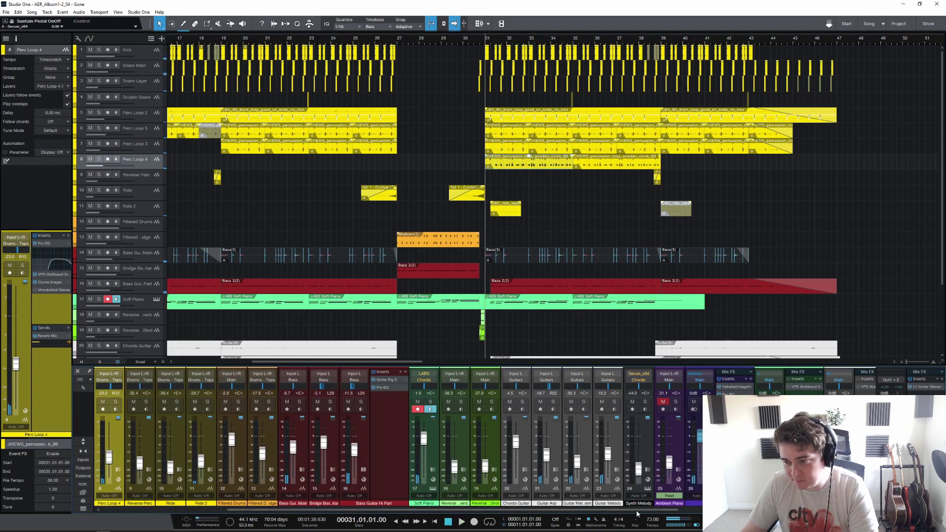
drag(637, 510, 769, 510)
click(866, 401)
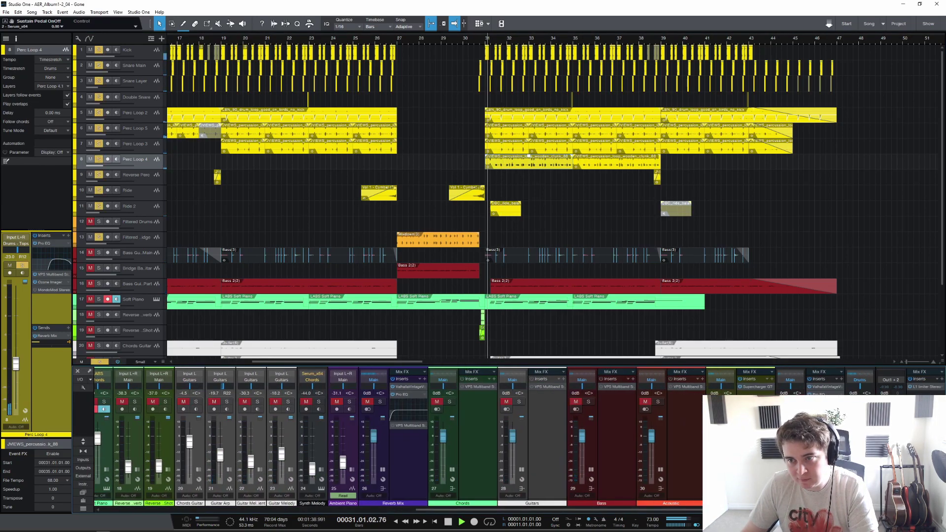
click(100, 362)
key(space)
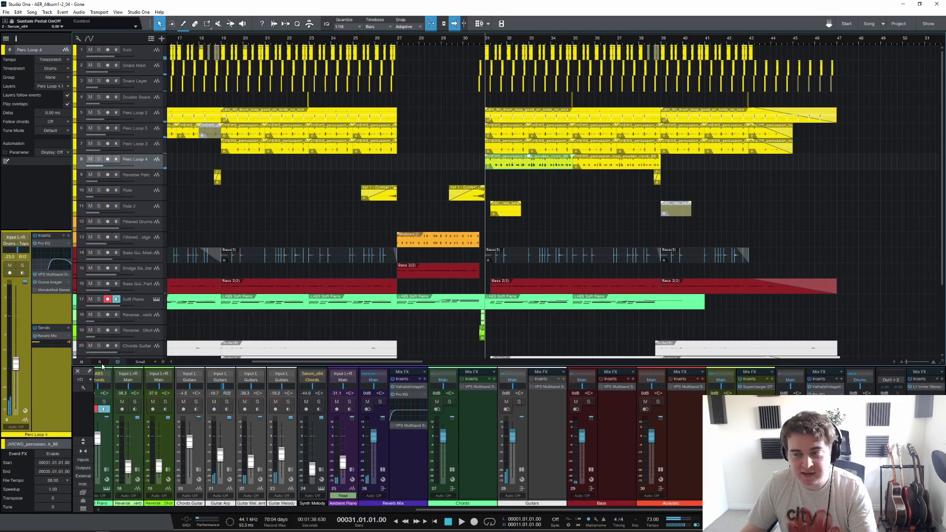
Step: Set the playhead just before the Guitar Arp event in bar 31, play that track soloed, stop and unsolo it
scroll(477, 191, down, 2)
scroll(496, 239, down, 4)
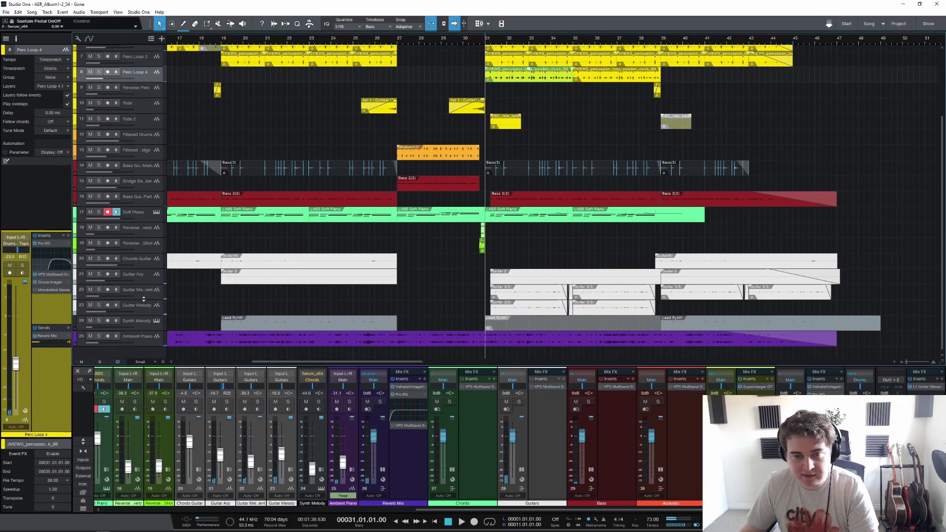
drag(486, 44, 458, 147)
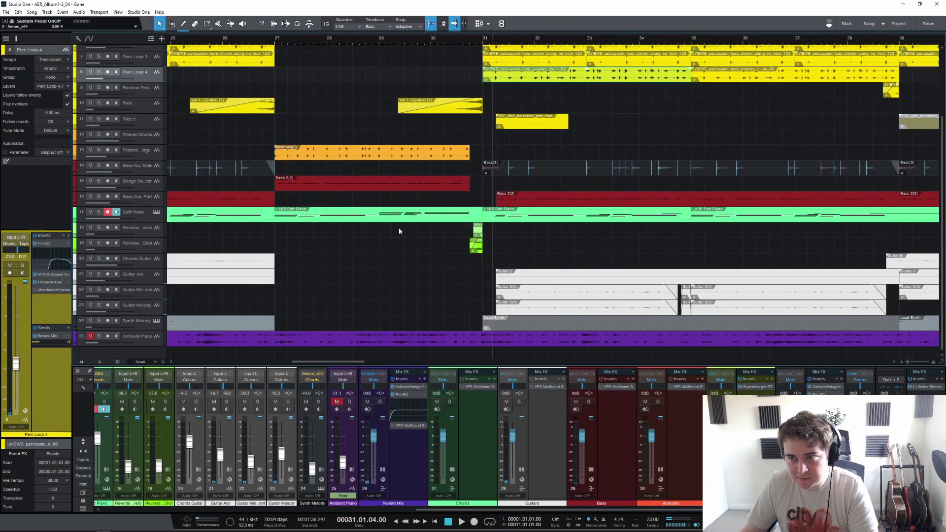
click(99, 274)
key(space)
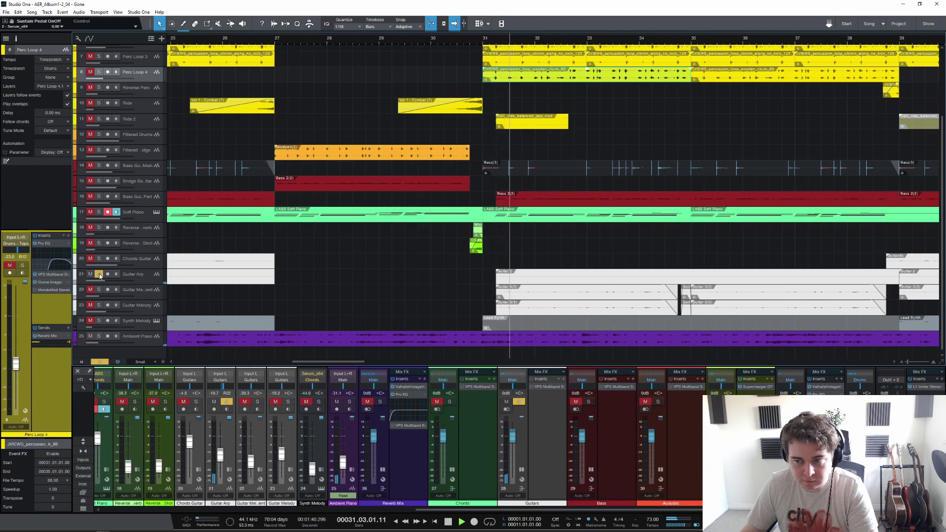
key(space)
click(99, 275)
Step: Select the first guitar melody events in bar 31, view the ValhallaShimmer insert on Guitar Melody - Ambient and close it
click(135, 293)
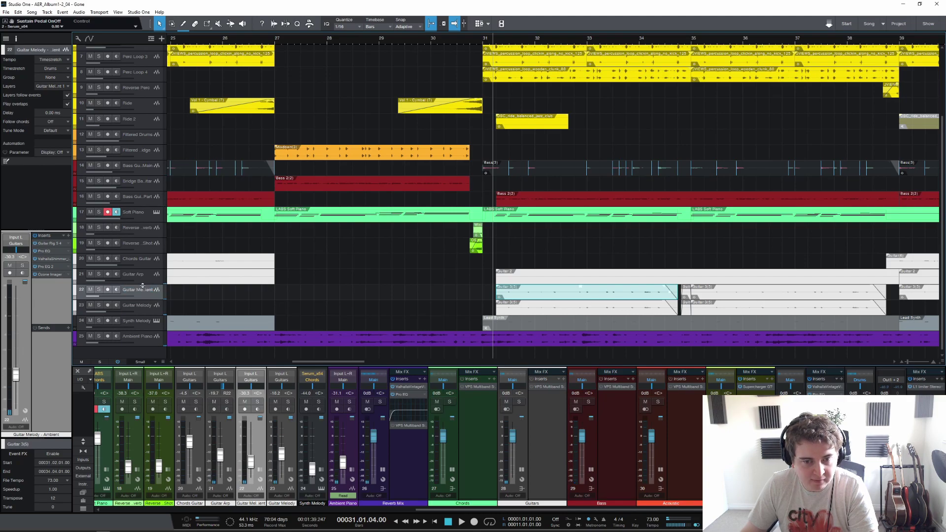
drag(461, 283, 605, 309)
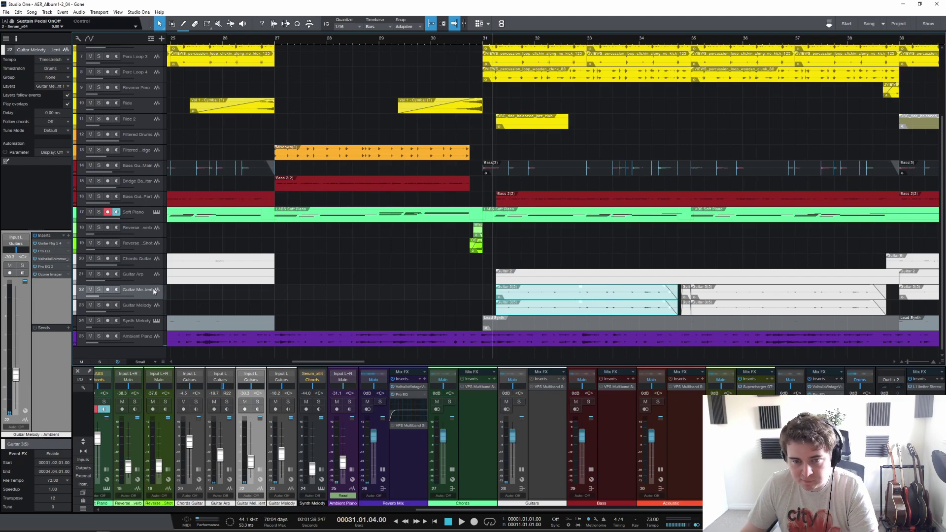
click(50, 259)
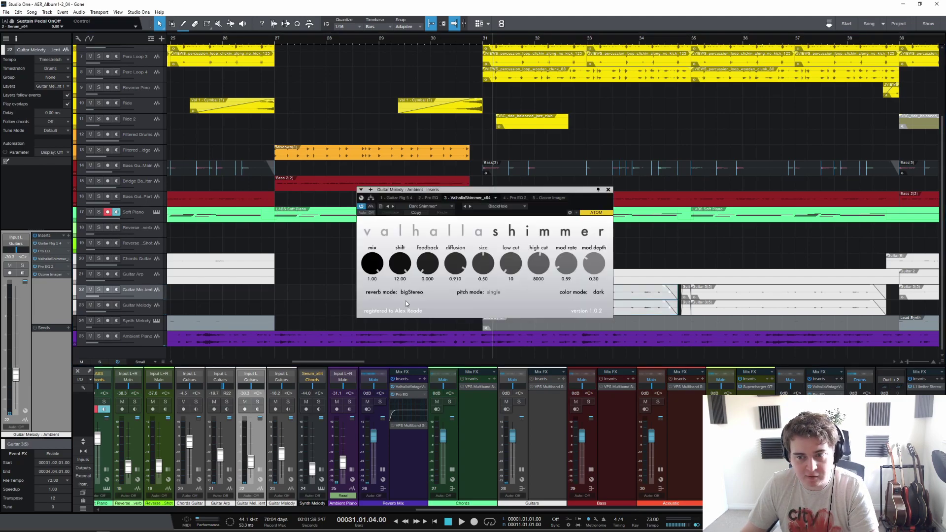
click(609, 190)
Step: Play the Guitar Melody - Ambient track soloed from bar 31, view its first event's transpose setting, stop and unsolo it
click(99, 290)
key(space)
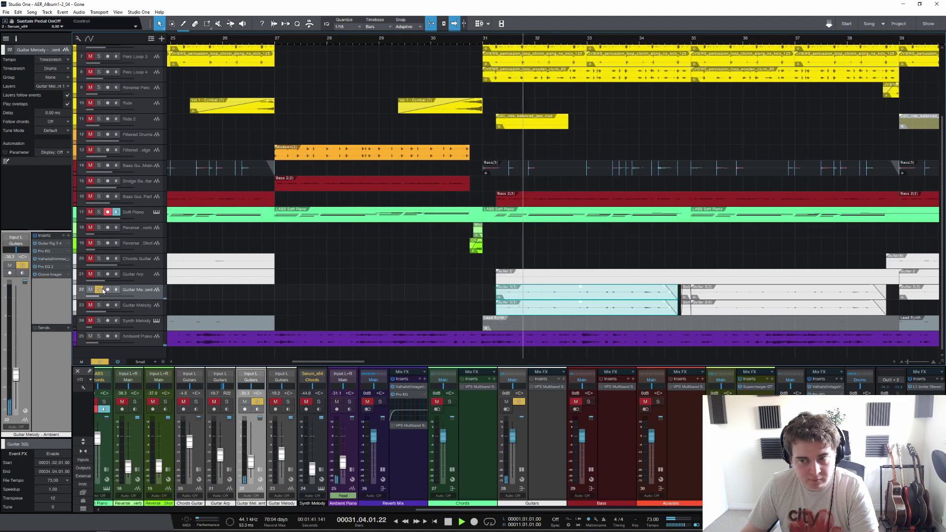
right_click(544, 297)
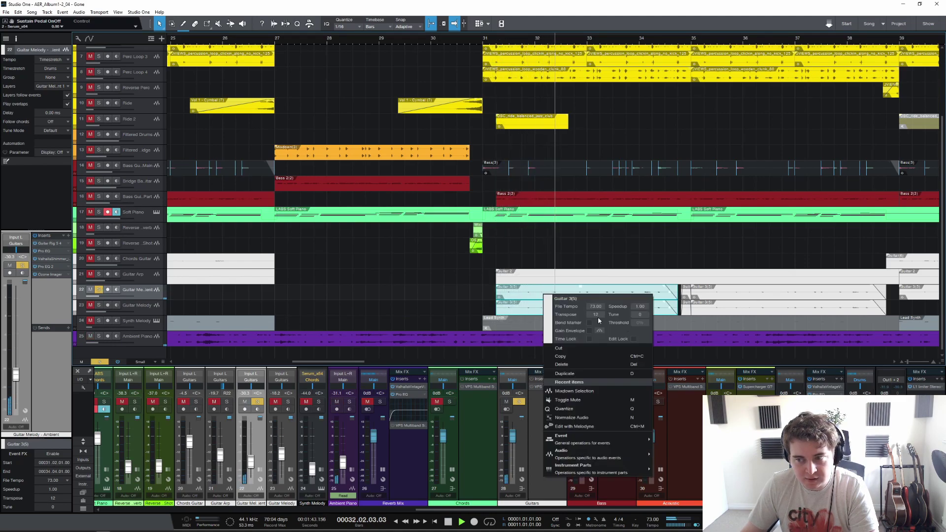
click(513, 34)
key(space)
click(99, 290)
Step: Solo the Guitar Melody track, play it from bar 31 and select the track
click(99, 305)
key(space)
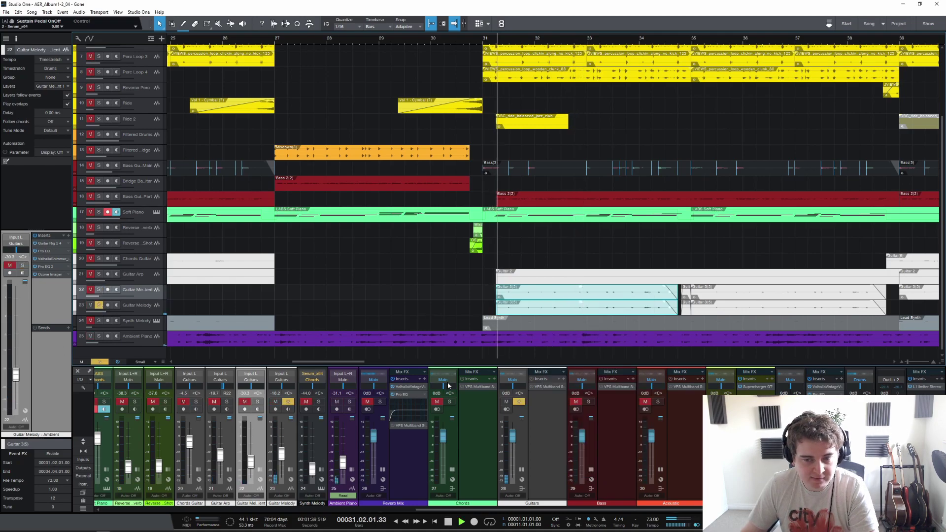
click(139, 308)
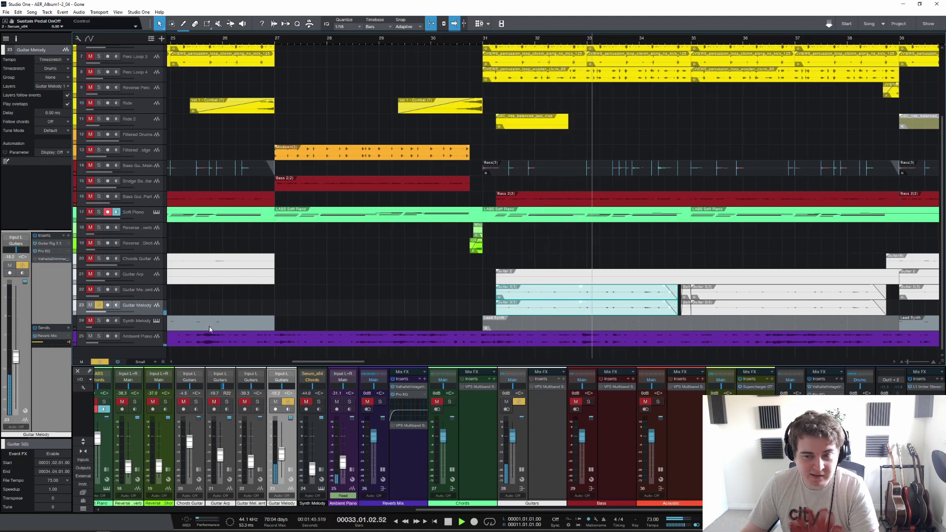
Step: Add Guitar Melody - Ambient to the solo, play both guitar melody tracks together from bar 31 and stop
click(99, 290)
key(space)
key(space)
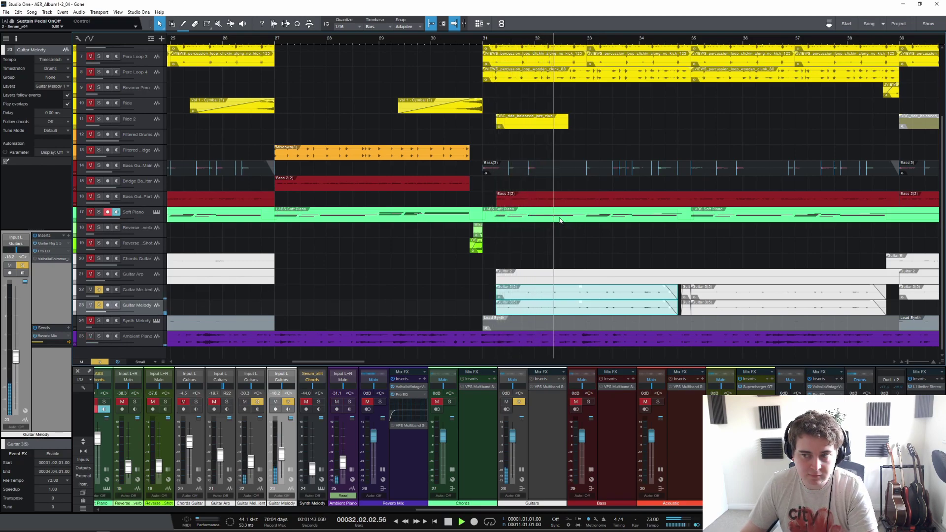
scroll(559, 39, down, 3)
scroll(559, 40, down, 4)
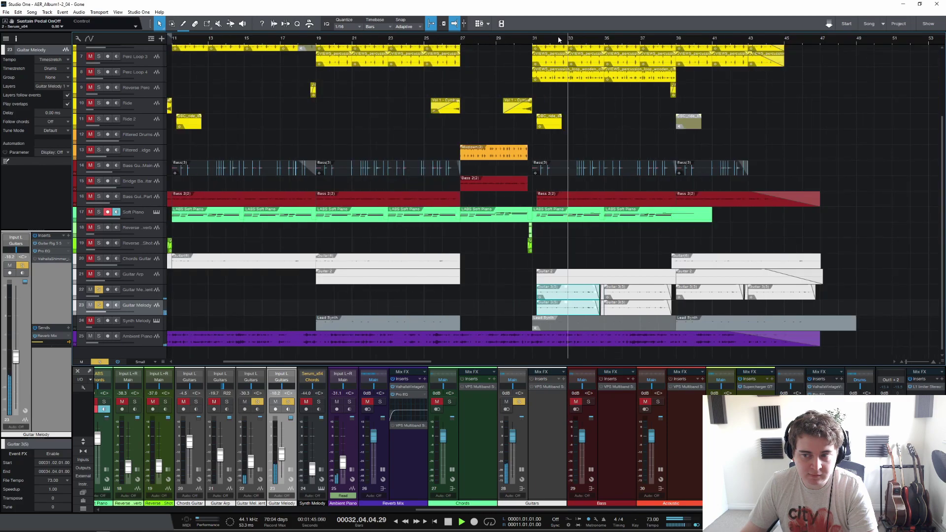
key(space)
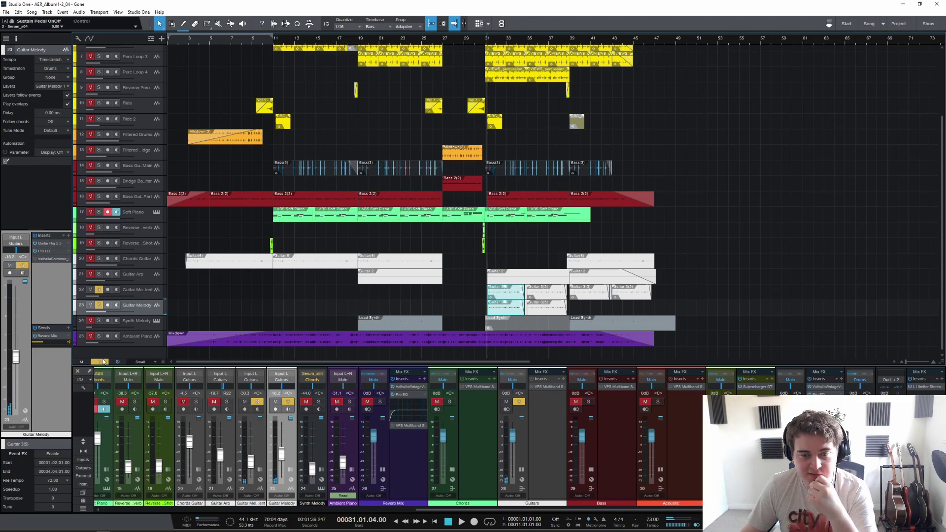
Step: Clear the solos, set the playhead to bar 35, play the full mix from there and stop
scroll(534, 41, up, 3)
click(521, 43)
scroll(521, 43, up, 2)
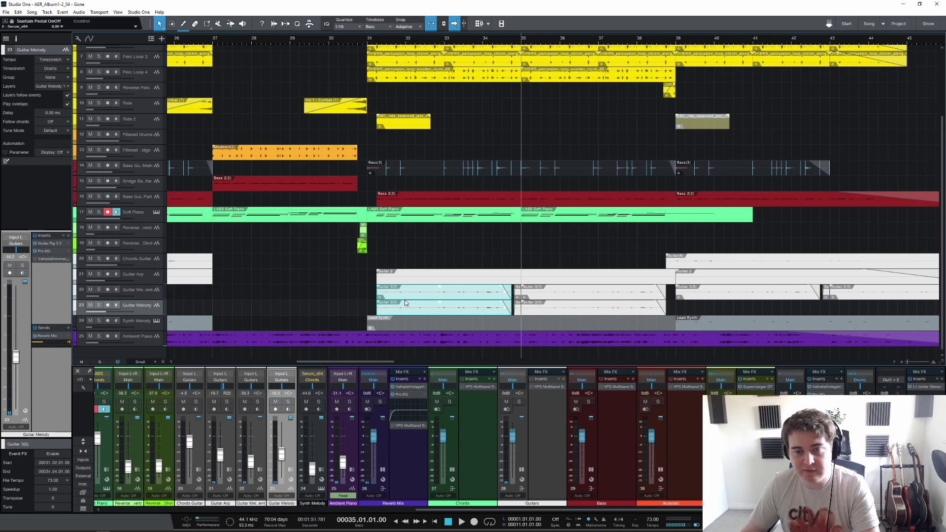
scroll(710, 203, up, 2)
scroll(611, 158, down, 2)
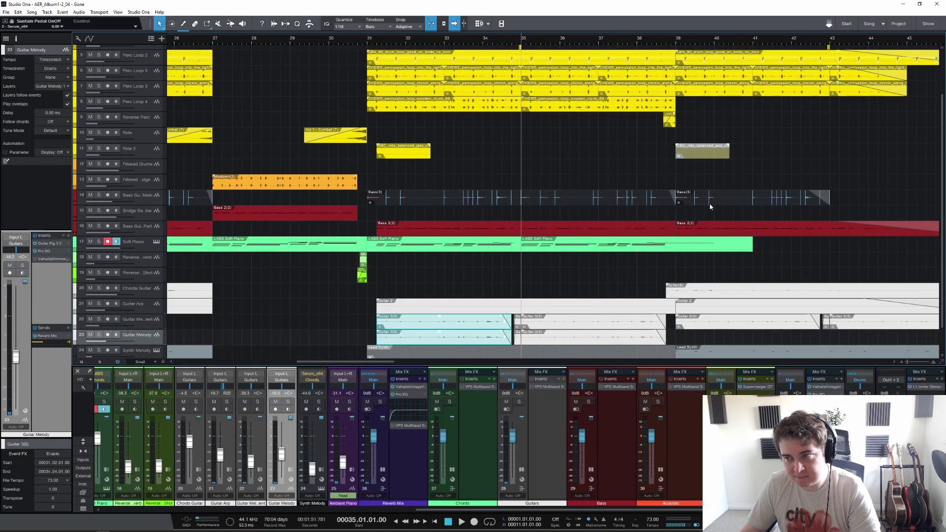
key(space)
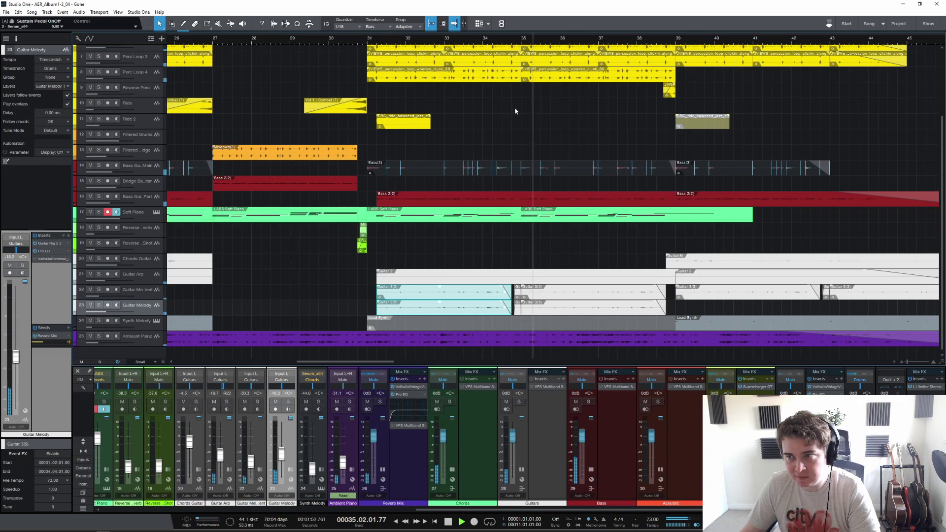
scroll(514, 108, down, 1)
key(w)
key(w)
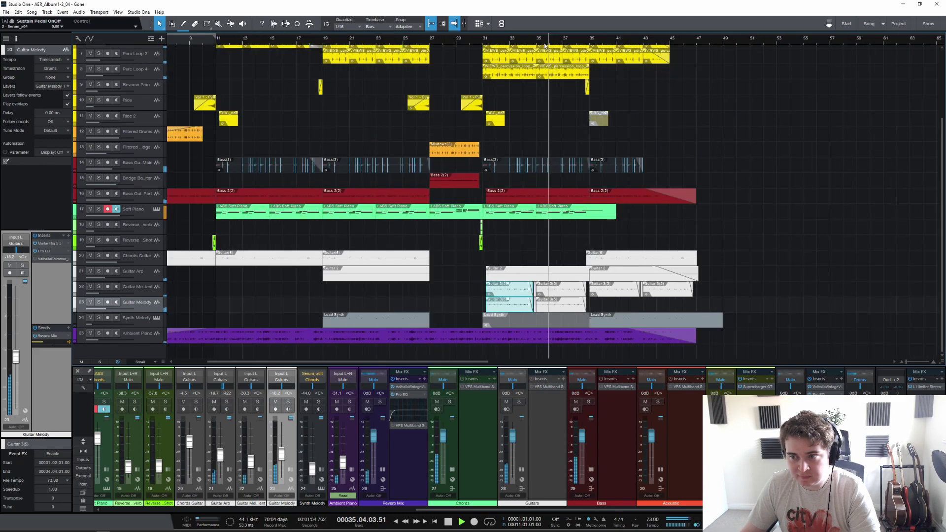
key(space)
Step: Solo the four guitar tracks, play them from bar 35, stop and select the Chords Guitar event starting at bar 19
click(488, 110)
key(s)
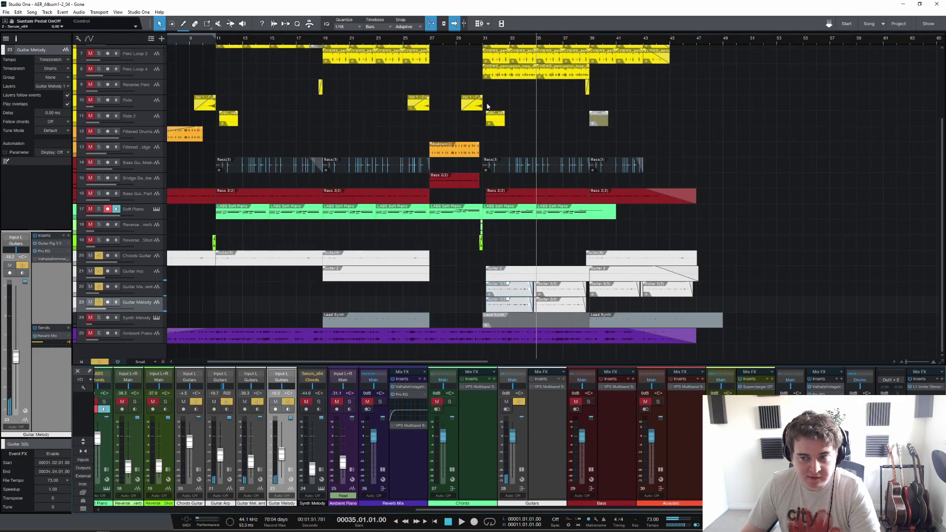
key(space)
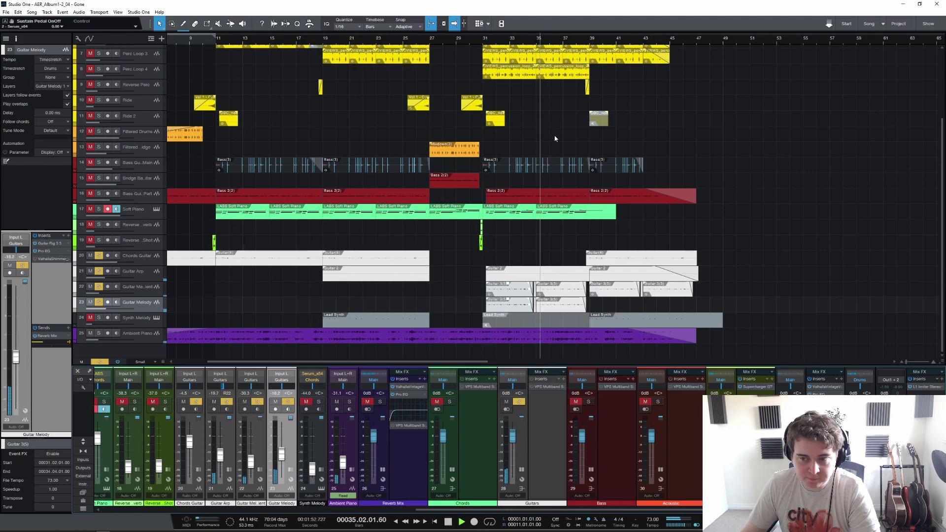
key(space)
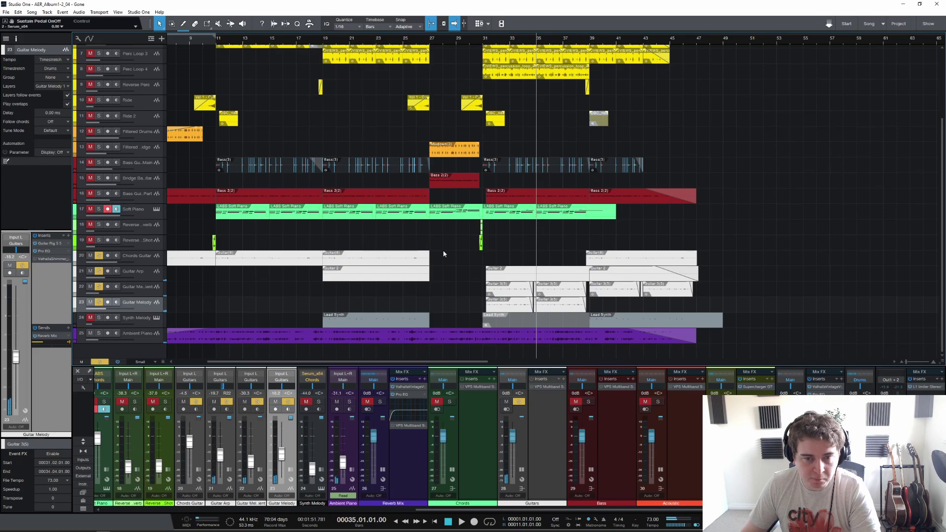
click(390, 254)
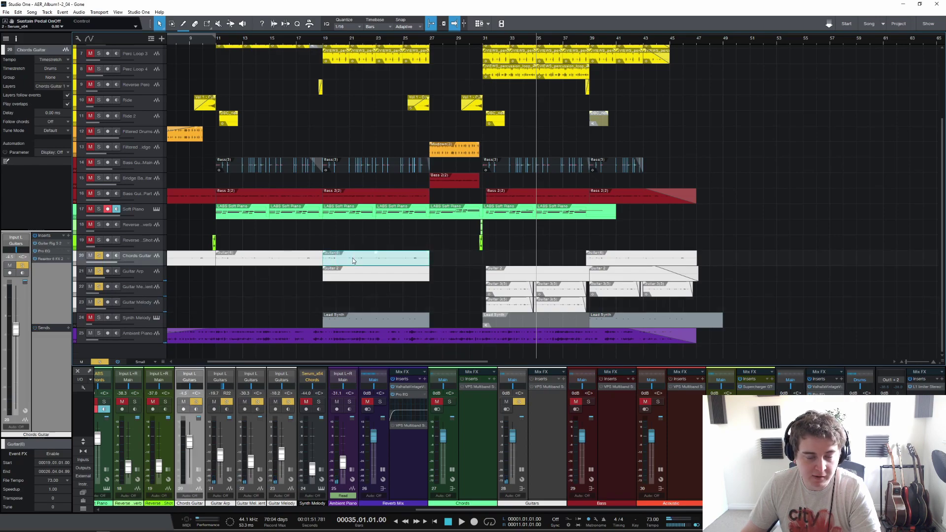
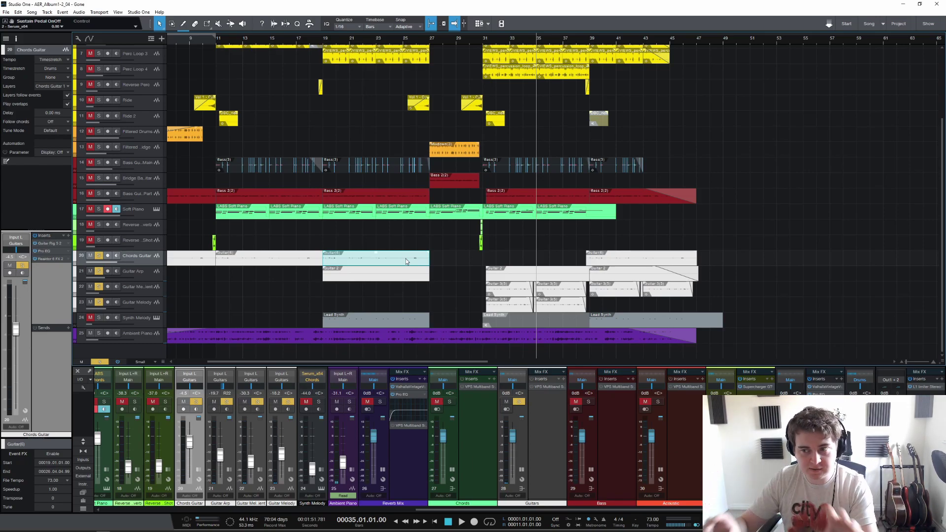
Step: Select the Reverse Perc event leading into bar 39 and set the playhead to bar 39
scroll(710, 133, up, 3)
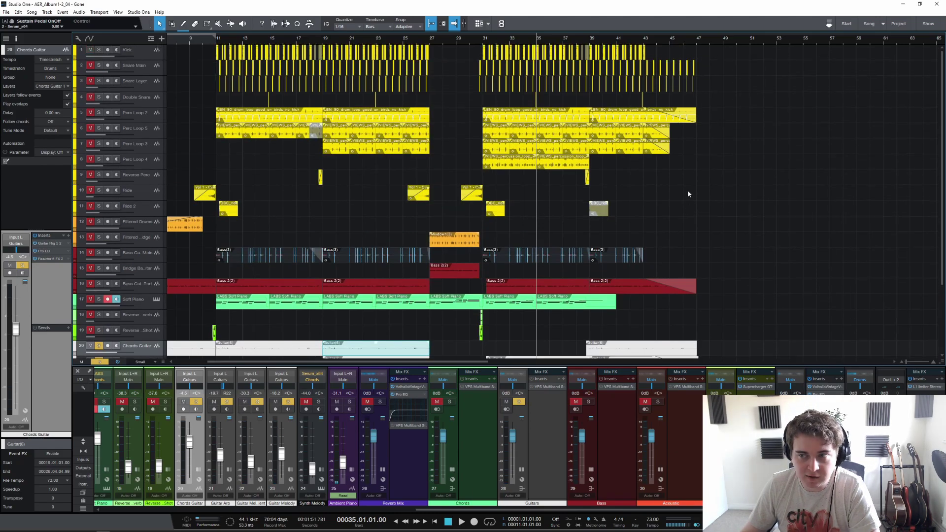
scroll(588, 43, up, 4)
click(593, 179)
scroll(643, 271, down, 3)
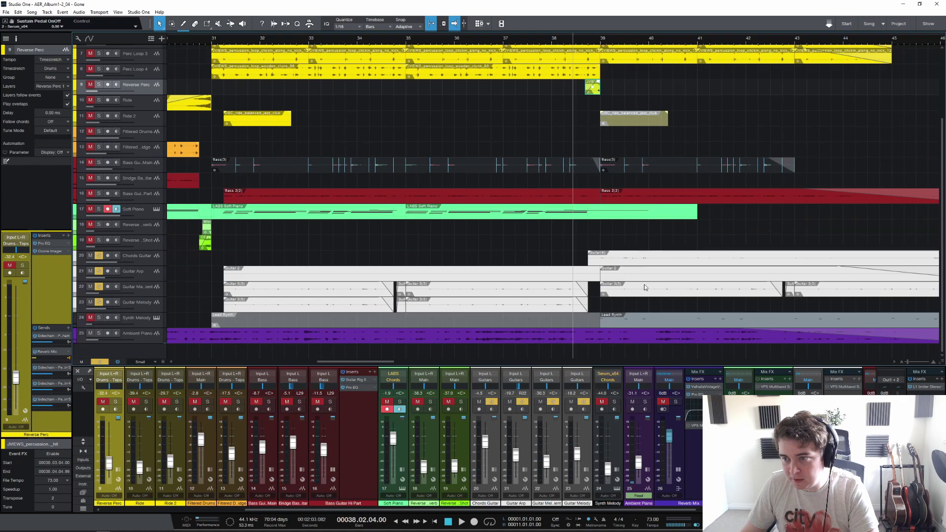
scroll(549, 361, right, 5)
scroll(405, 39, left, 1)
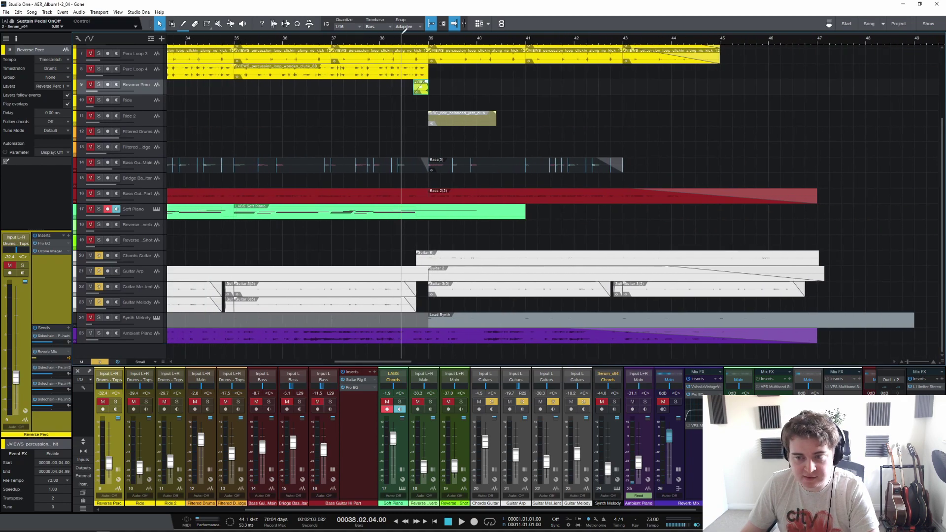
click(428, 45)
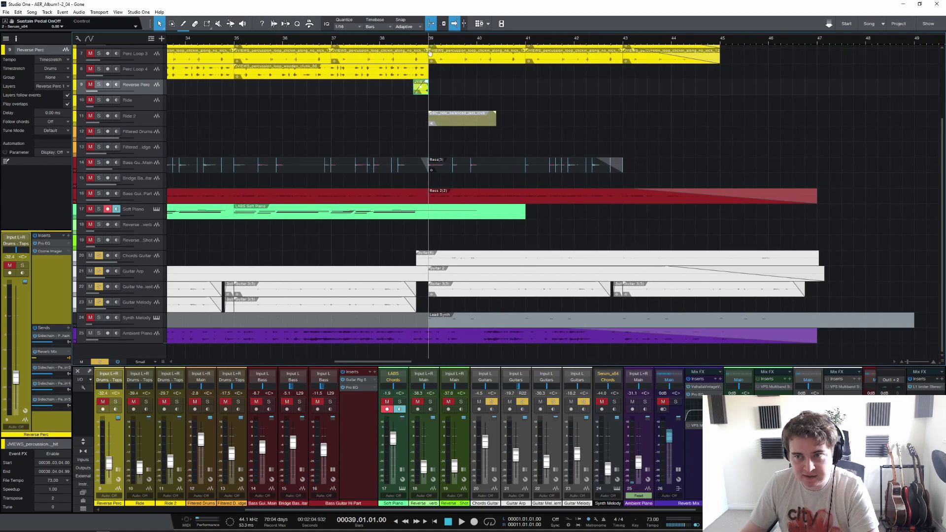
Step: Play the full mix from bar 39 without solos, select the Soft Piano event starting at bar 35 and stop
scroll(429, 40, down, 3)
scroll(510, 167, up, 3)
key(space)
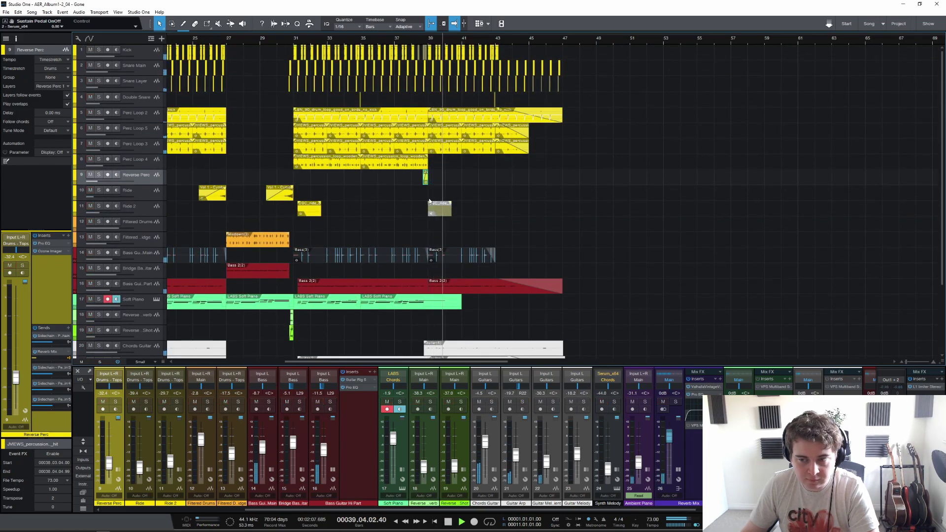
scroll(436, 198, down, 2)
scroll(436, 198, up, 2)
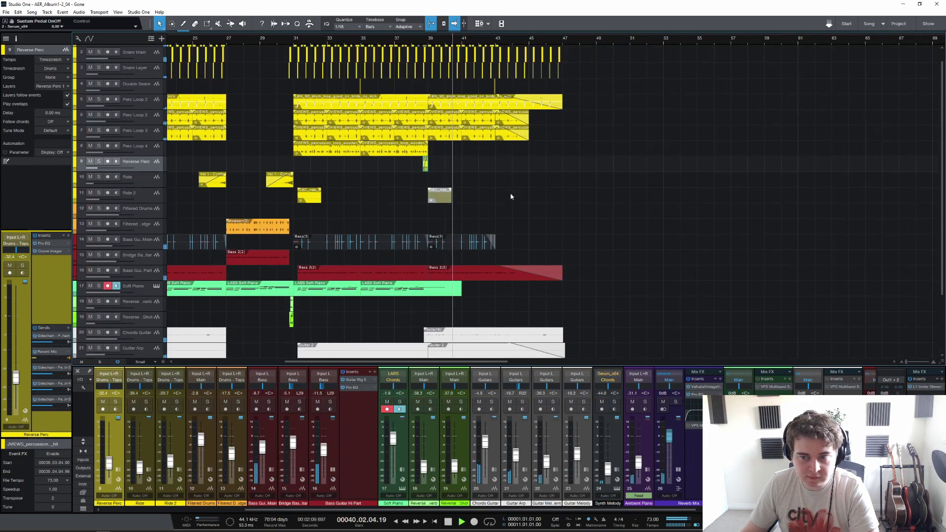
click(396, 284)
key(space)
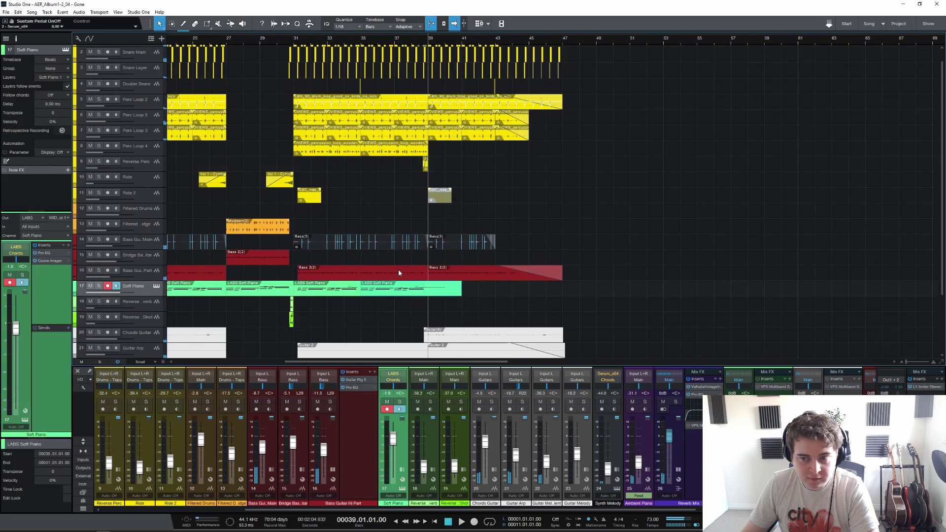
Step: Open the Soft Piano event at bar 35 in the note editor, play it soloed from bar 36, stop and clear the solo
double_click(395, 296)
scroll(403, 48, up, 2)
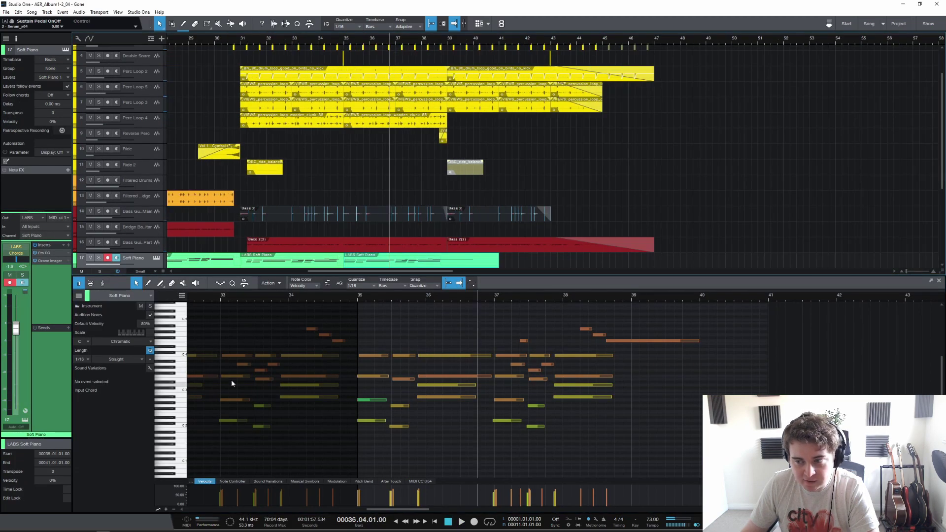
click(99, 258)
key(space)
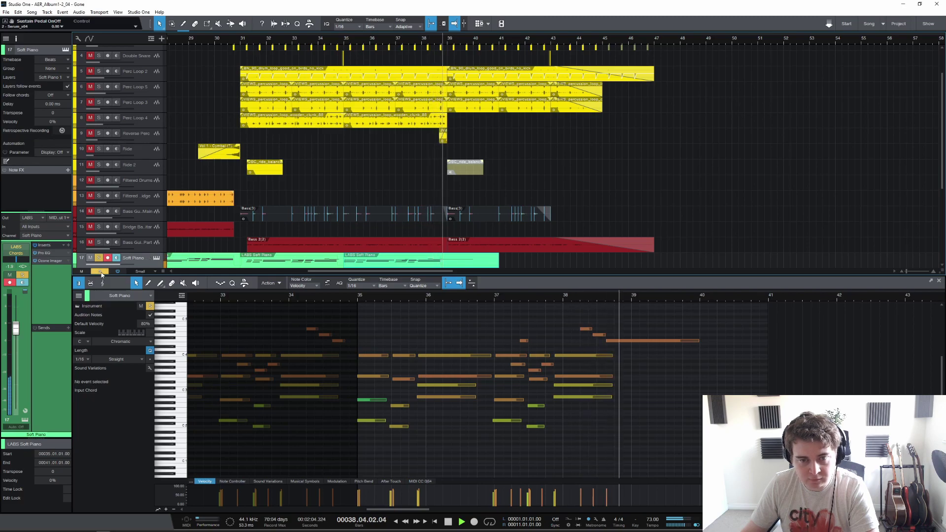
click(101, 272)
key(space)
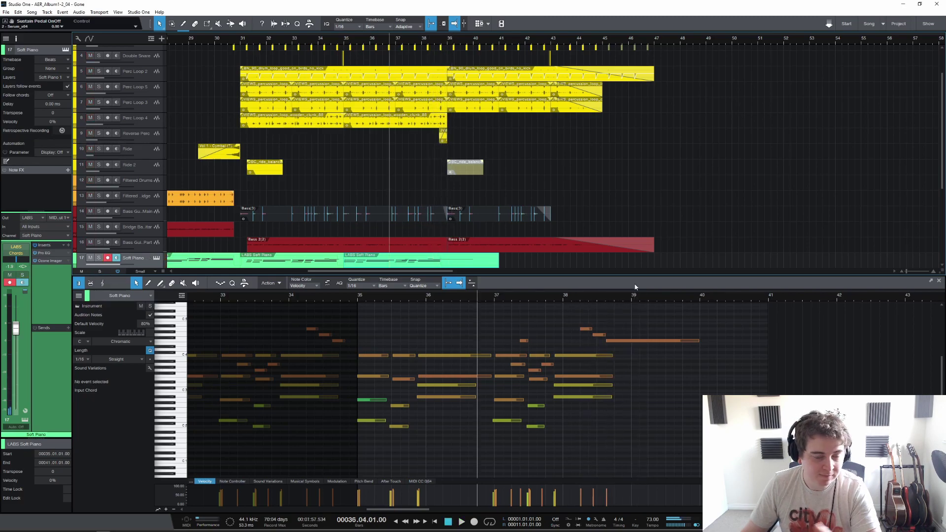
Step: Close the note editor and extend the loop range over the whole song, from bar 1 to bar 49
key(F2)
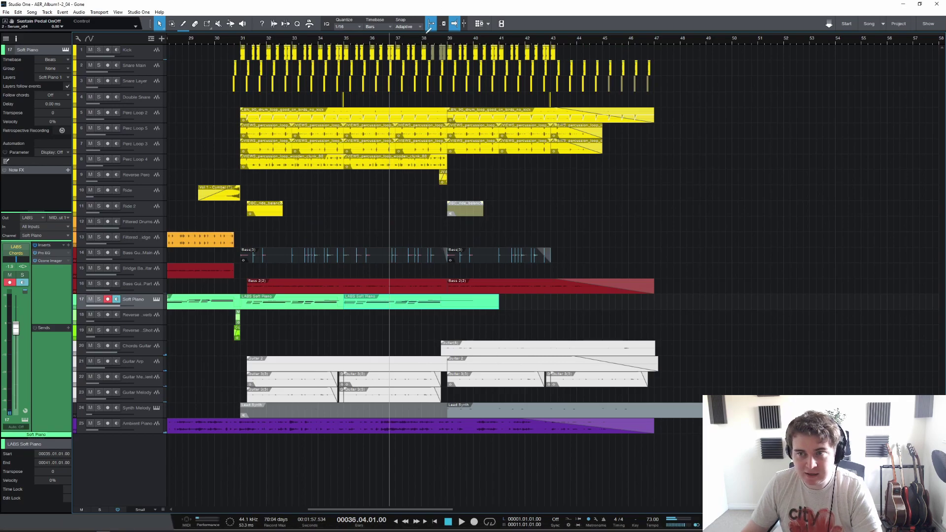
scroll(423, 42, down, 2)
scroll(423, 41, down, 3)
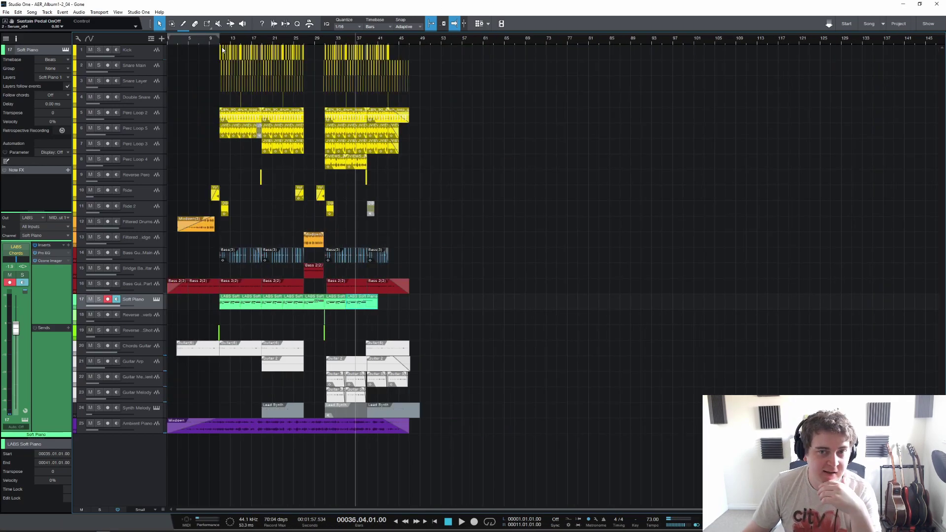
drag(218, 37, 426, 51)
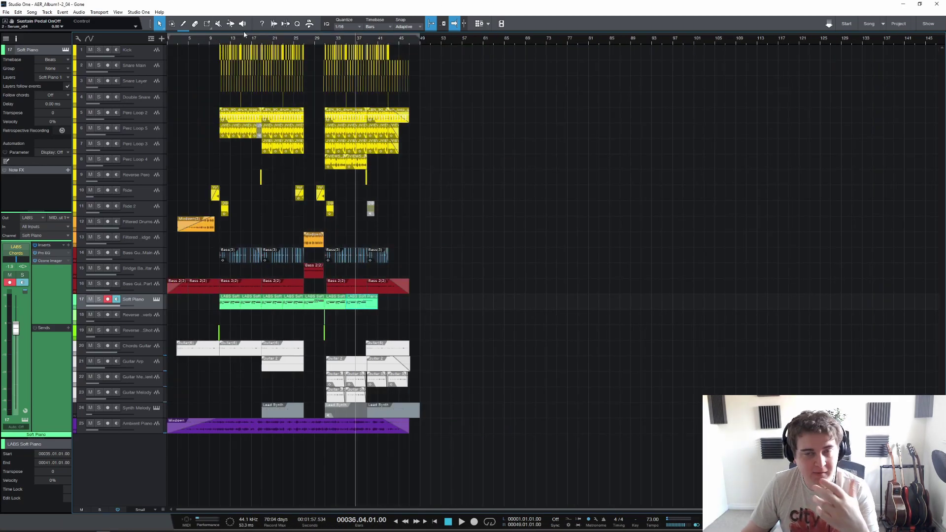
scroll(217, 42, up, 4)
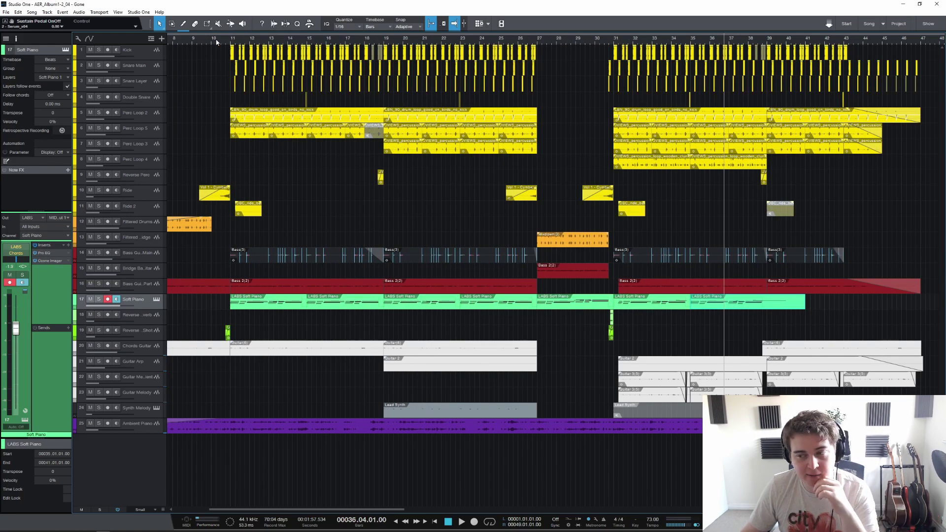